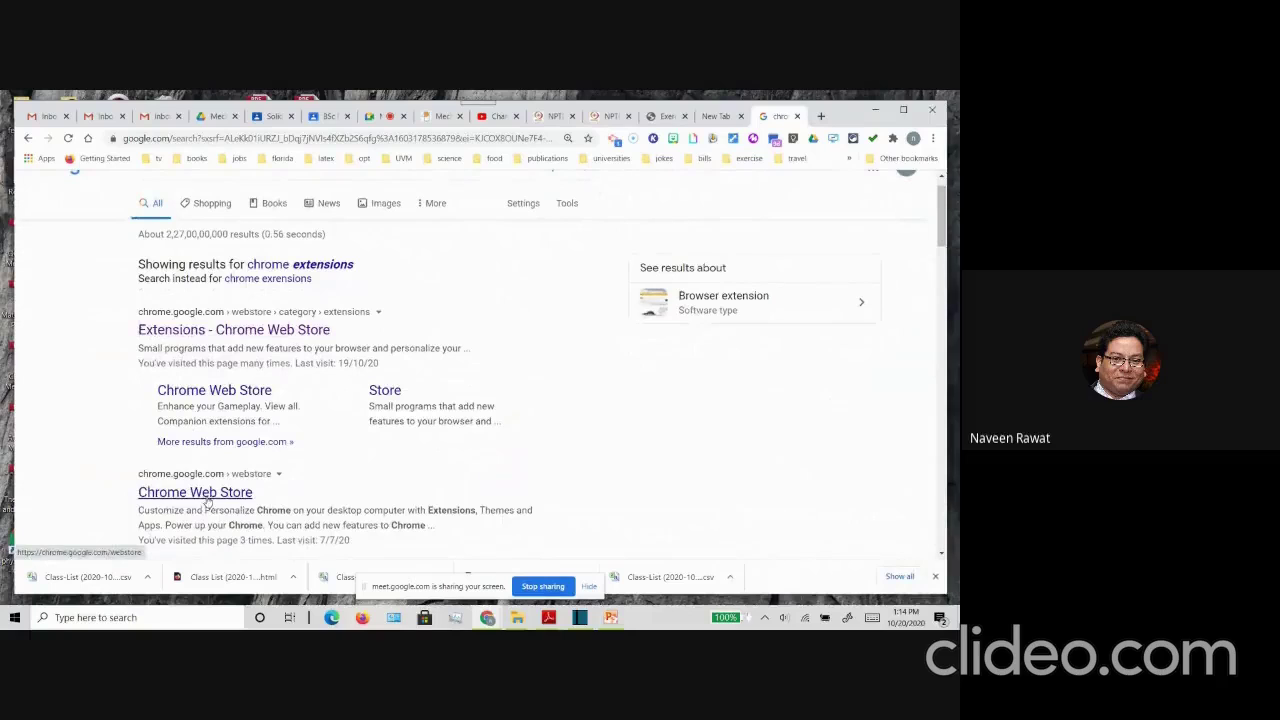
Step: Open the Chrome Web Store's extensions page and search it for "google meet attendance" to find the attendance extensions
left_click(252, 338)
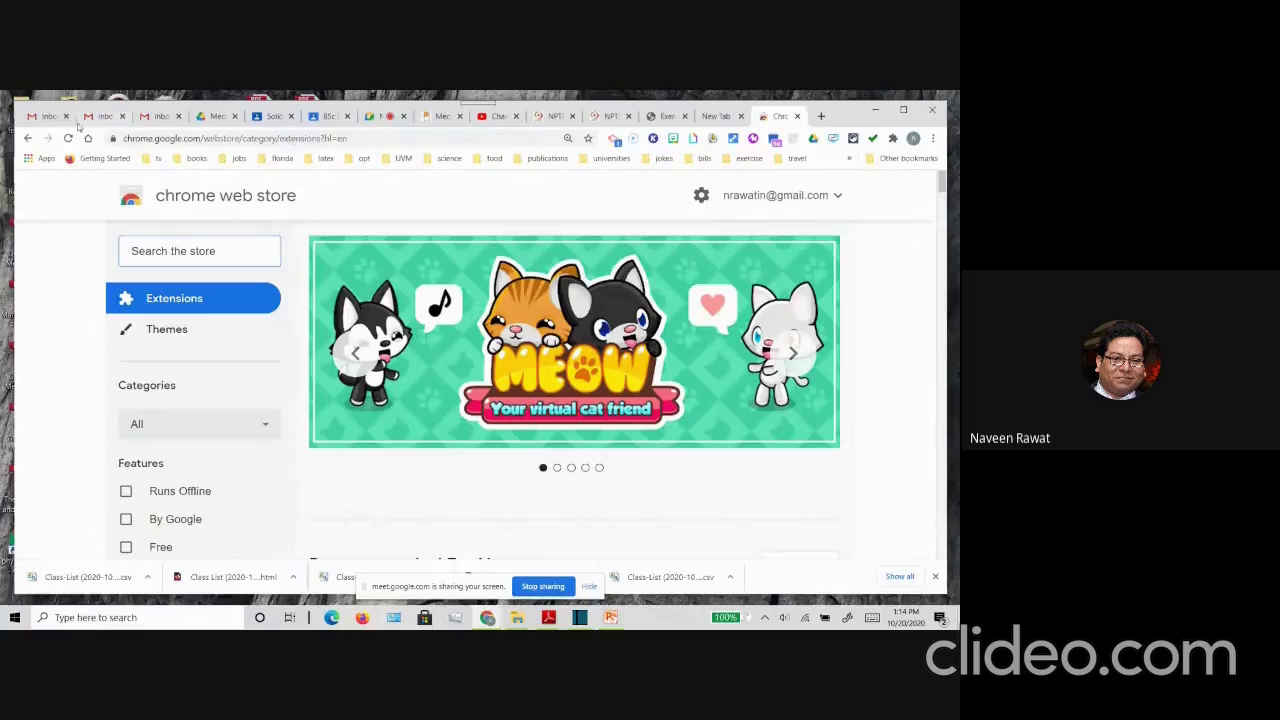
type("google meet")
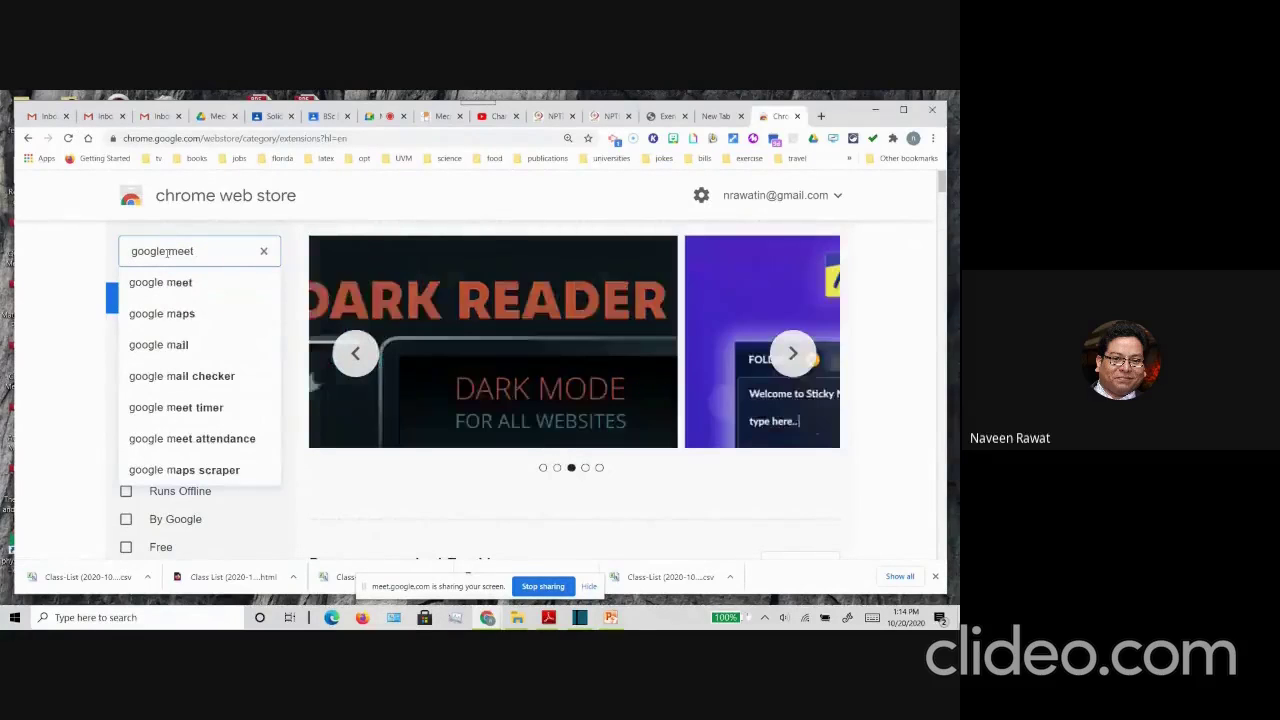
type(" attendance")
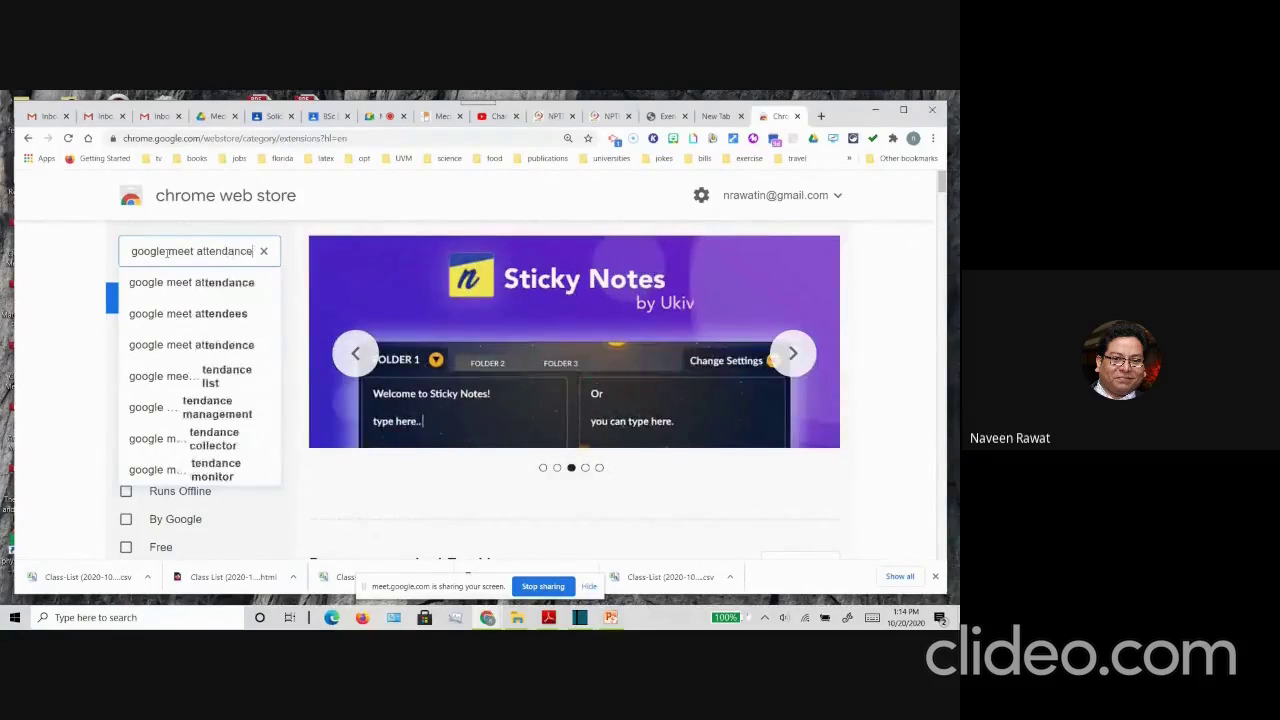
key("Return")
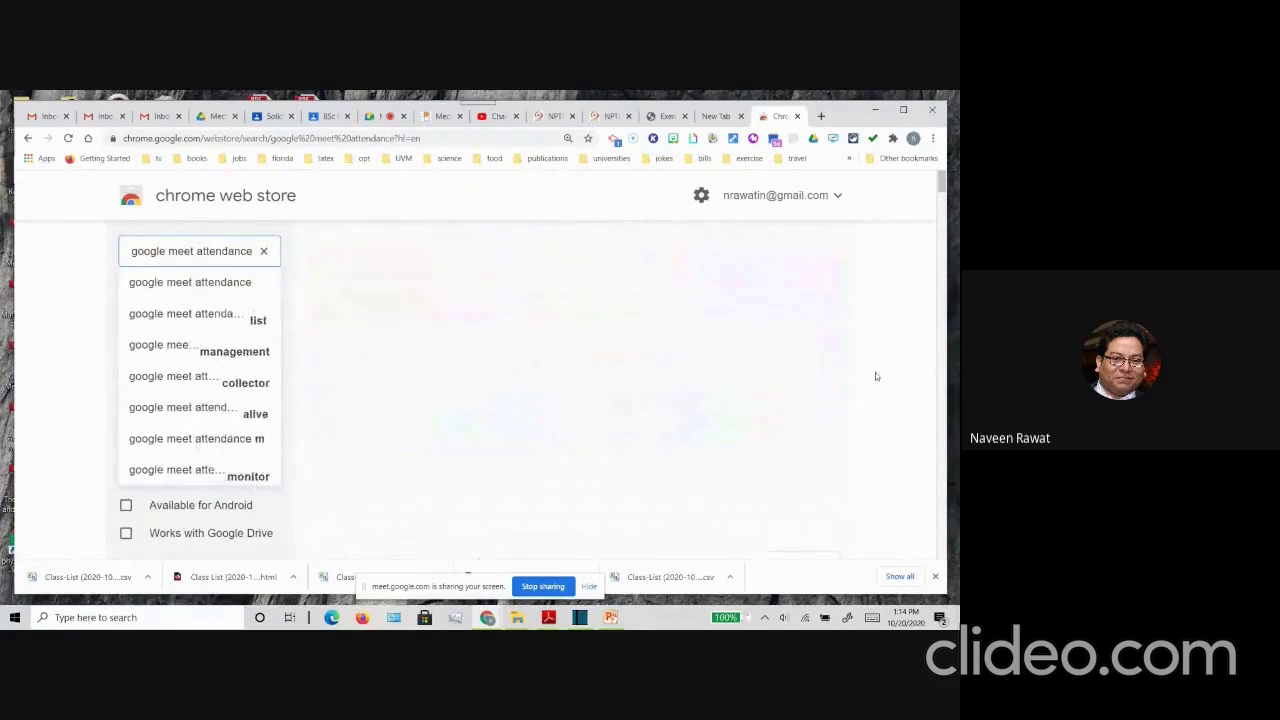
scroll(875, 374, "down", 2)
scroll(875, 376, "up", 1)
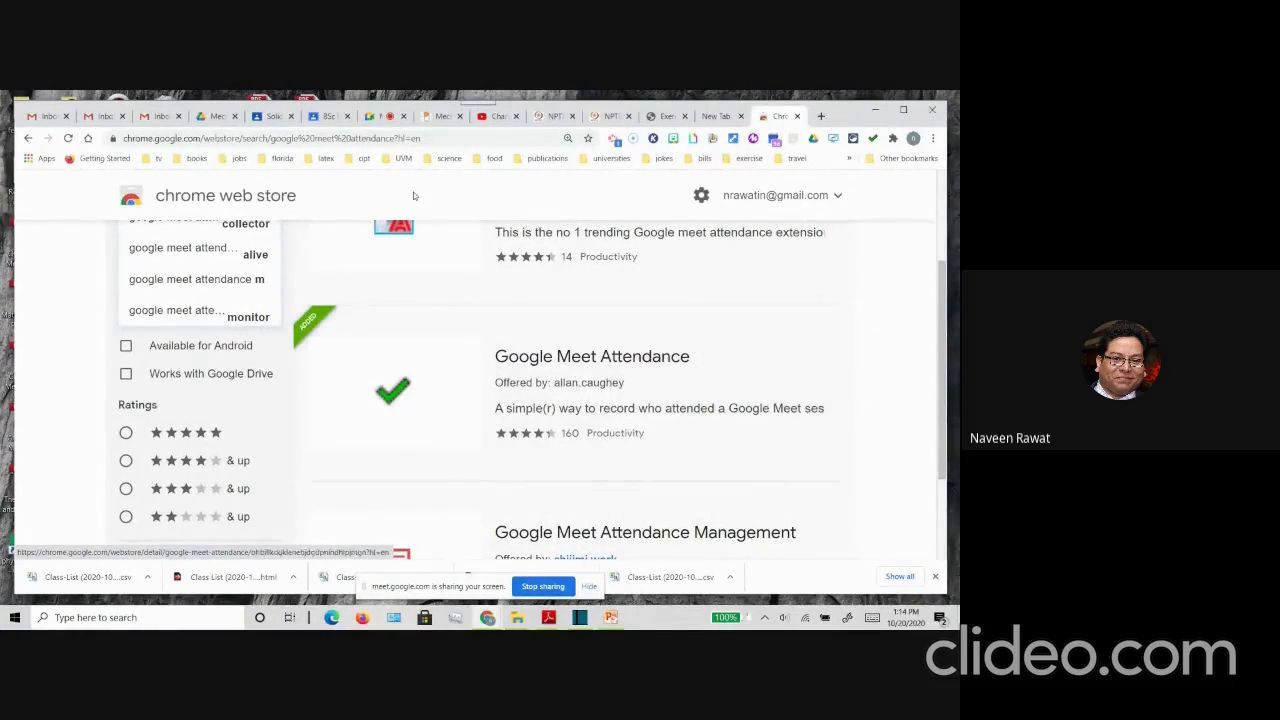
Step: Open the Excel file Class-List (2020-10-19) (2) from the Downloads folder and dismiss the Office activation wizard
left_click(375, 118)
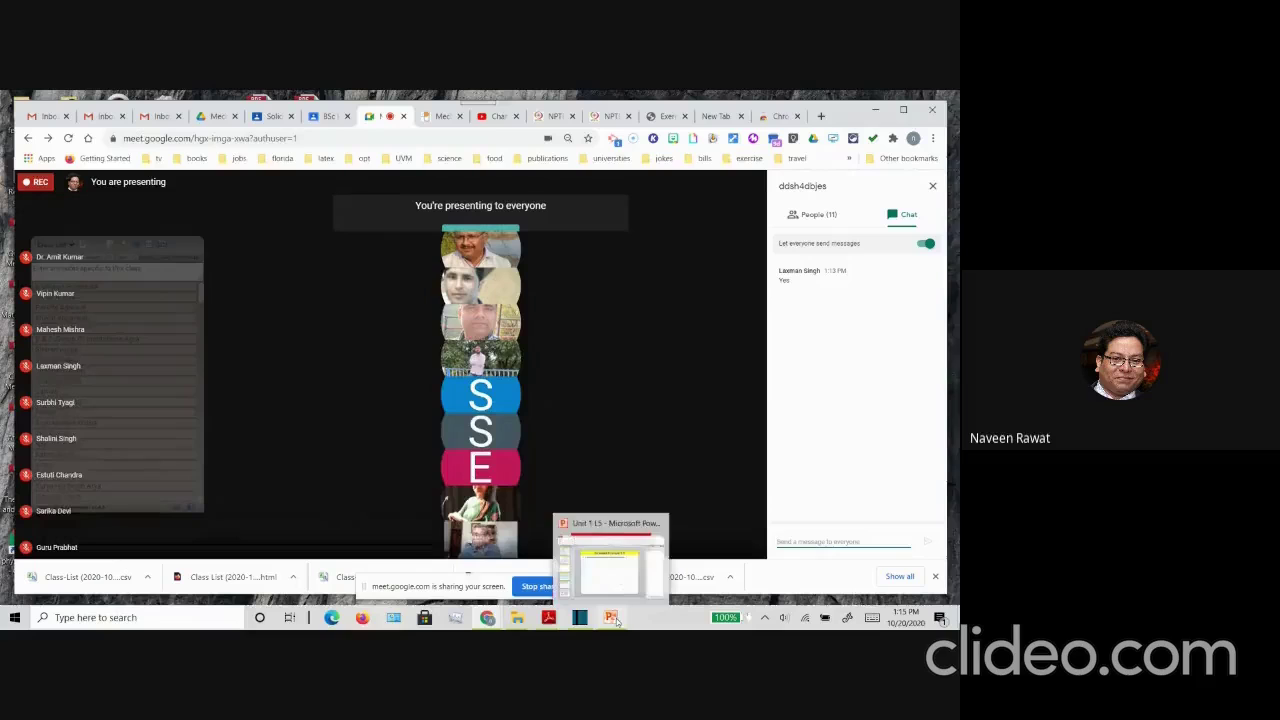
mouse_move(519, 622)
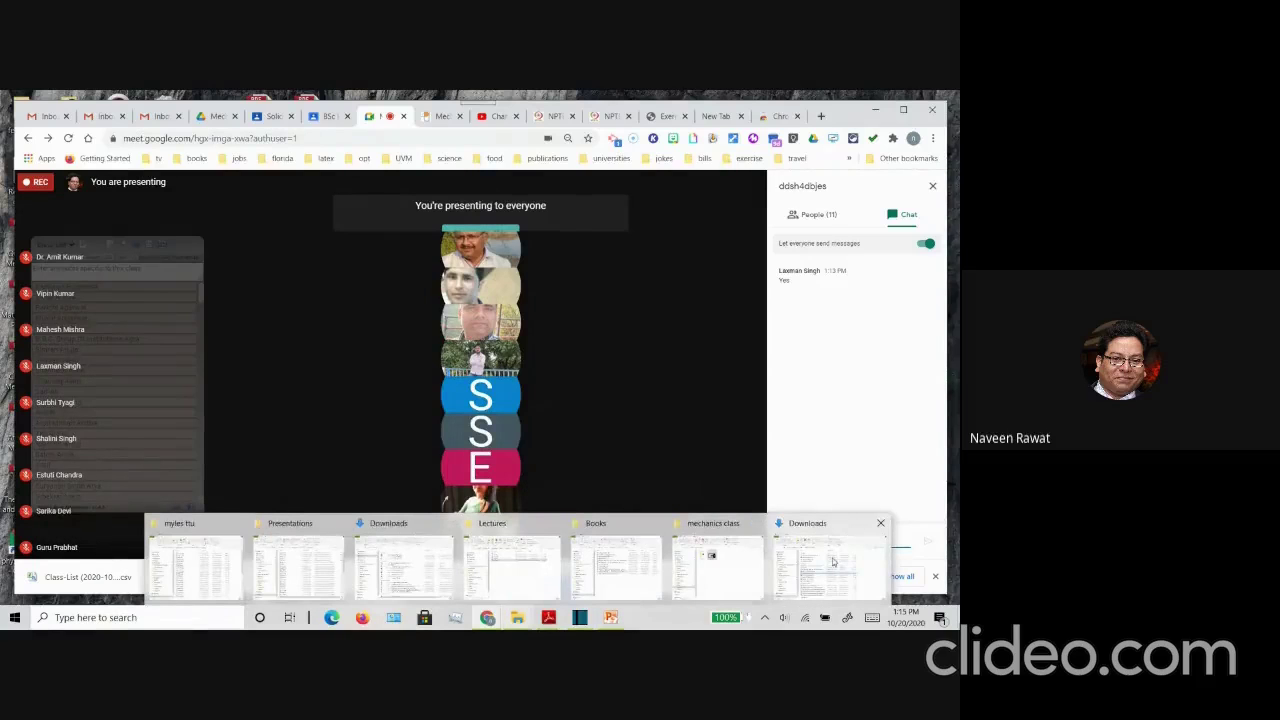
left_click(837, 528)
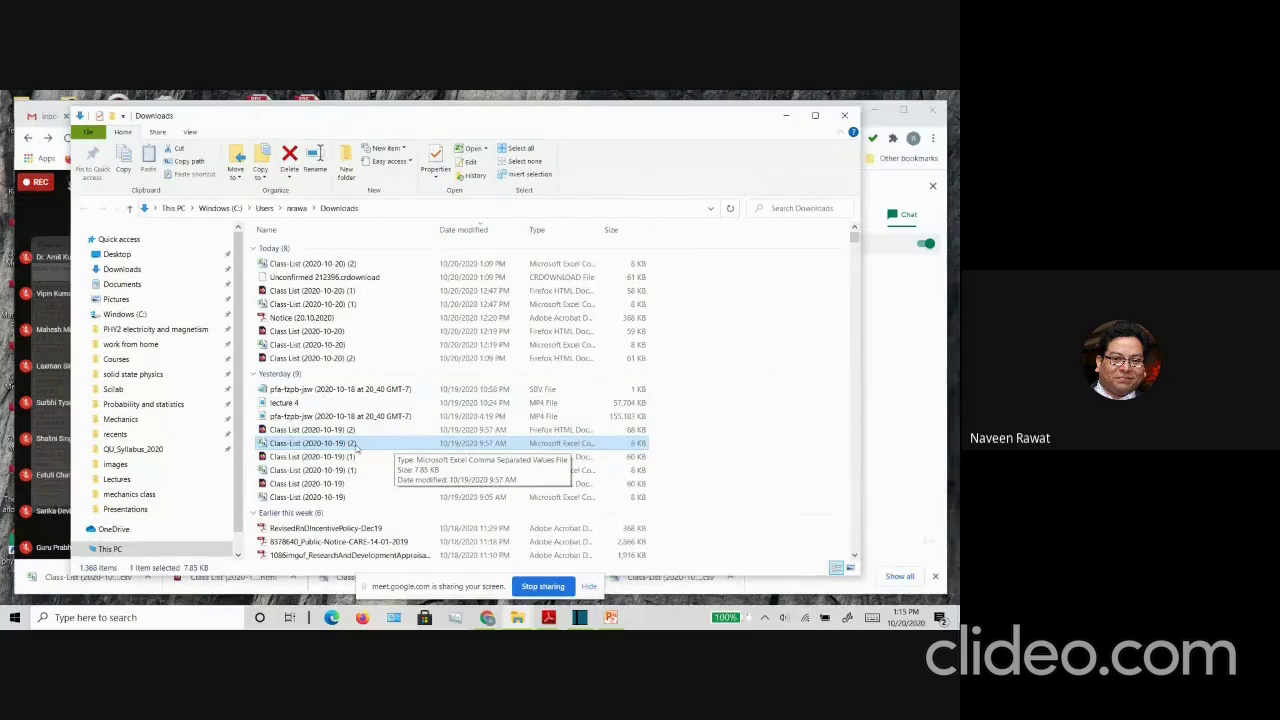
double_click(358, 445)
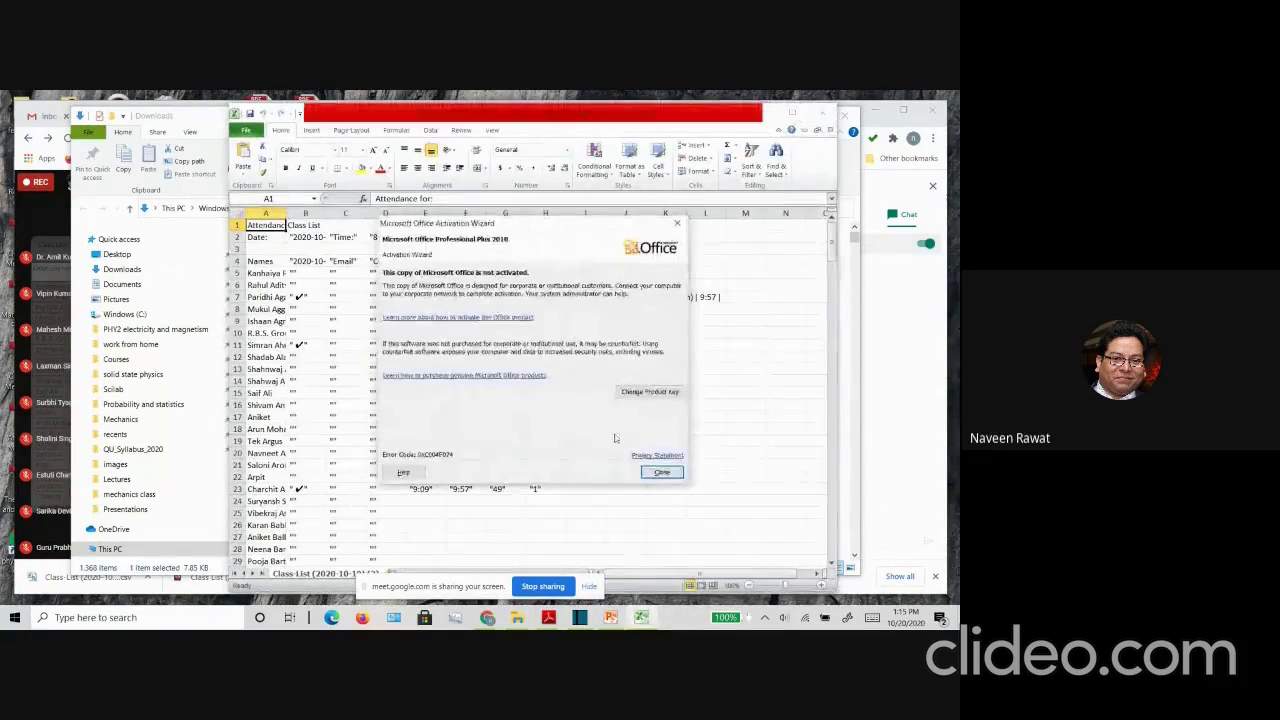
left_click(659, 471)
Step: Widen column A to fit the full names, enlarge the spreadsheet window and select the name in cell A7
left_click_drag(286, 212, 336, 212)
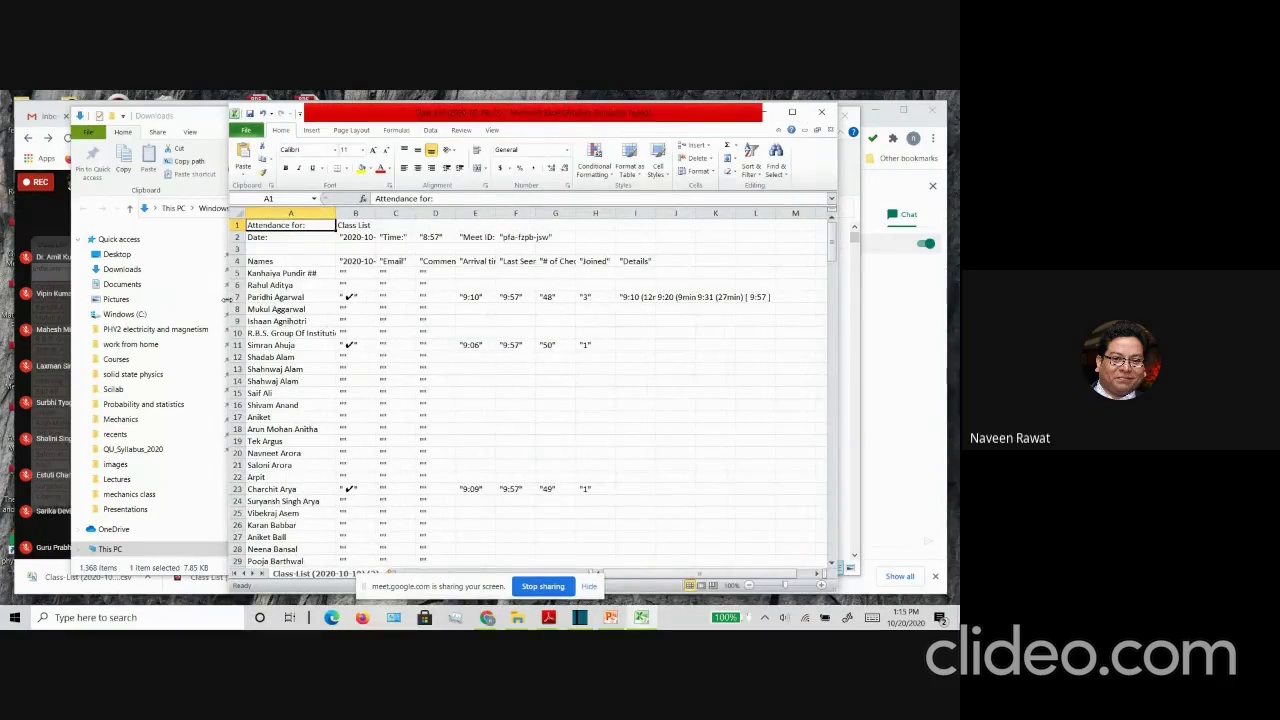
left_click_drag(193, 297, 195, 297)
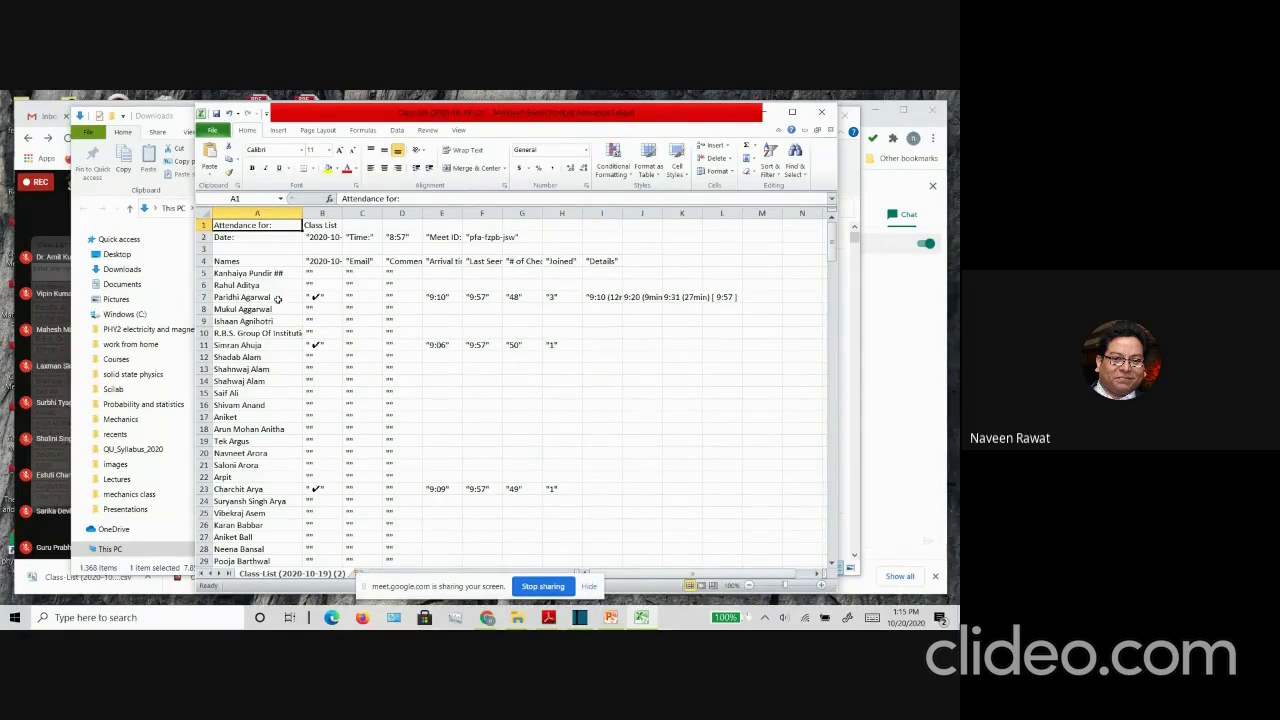
left_click(278, 298)
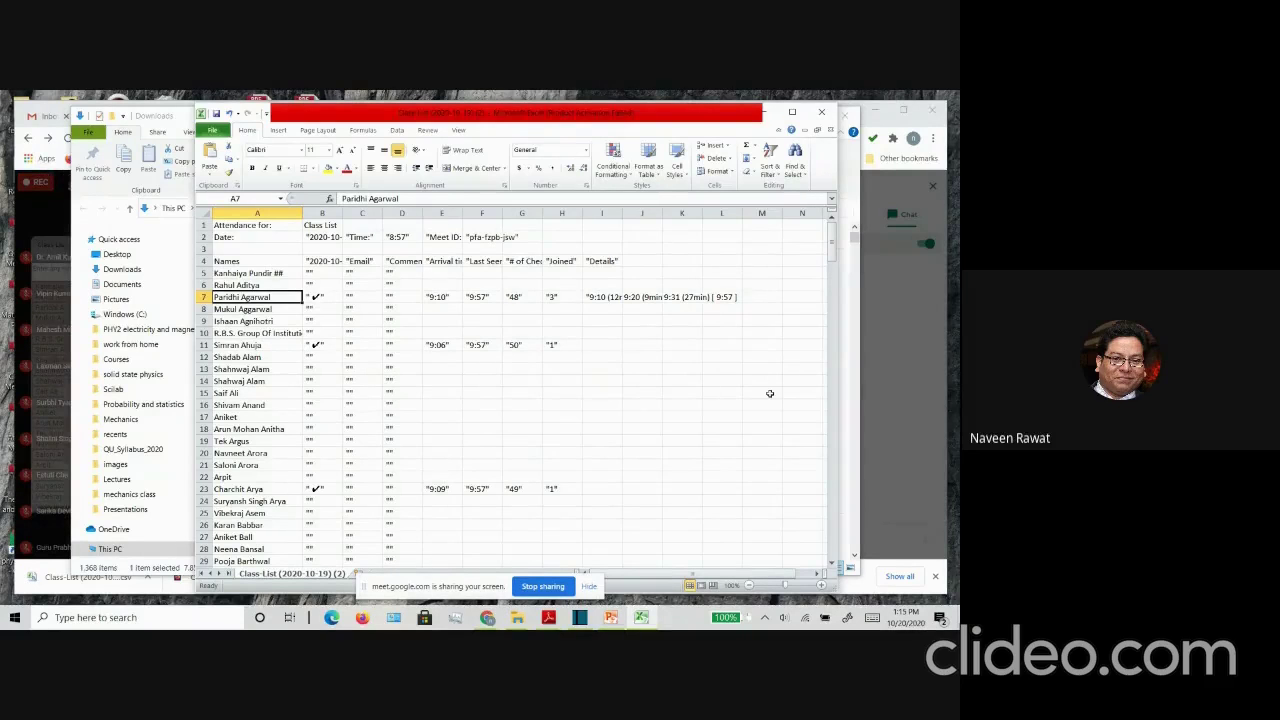
Step: Return to the Google Meet call, admit the waiting participant and show the attendance panel
left_click(870, 570)
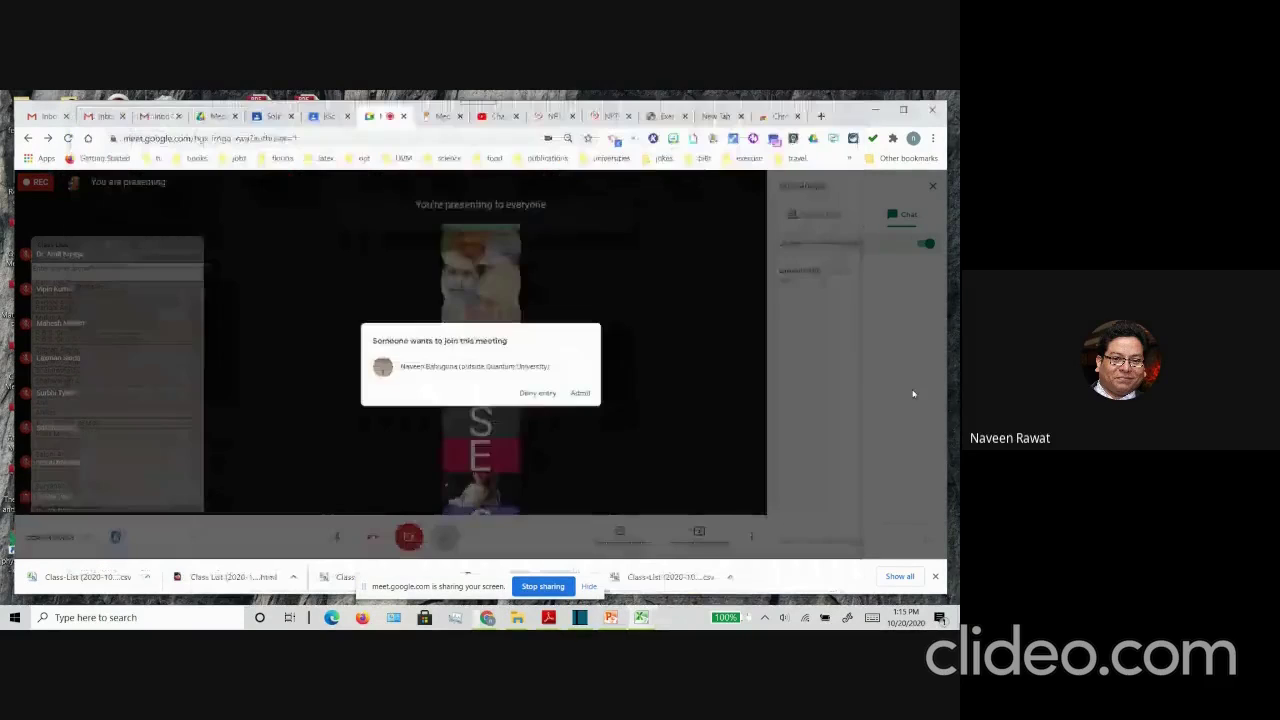
left_click(579, 394)
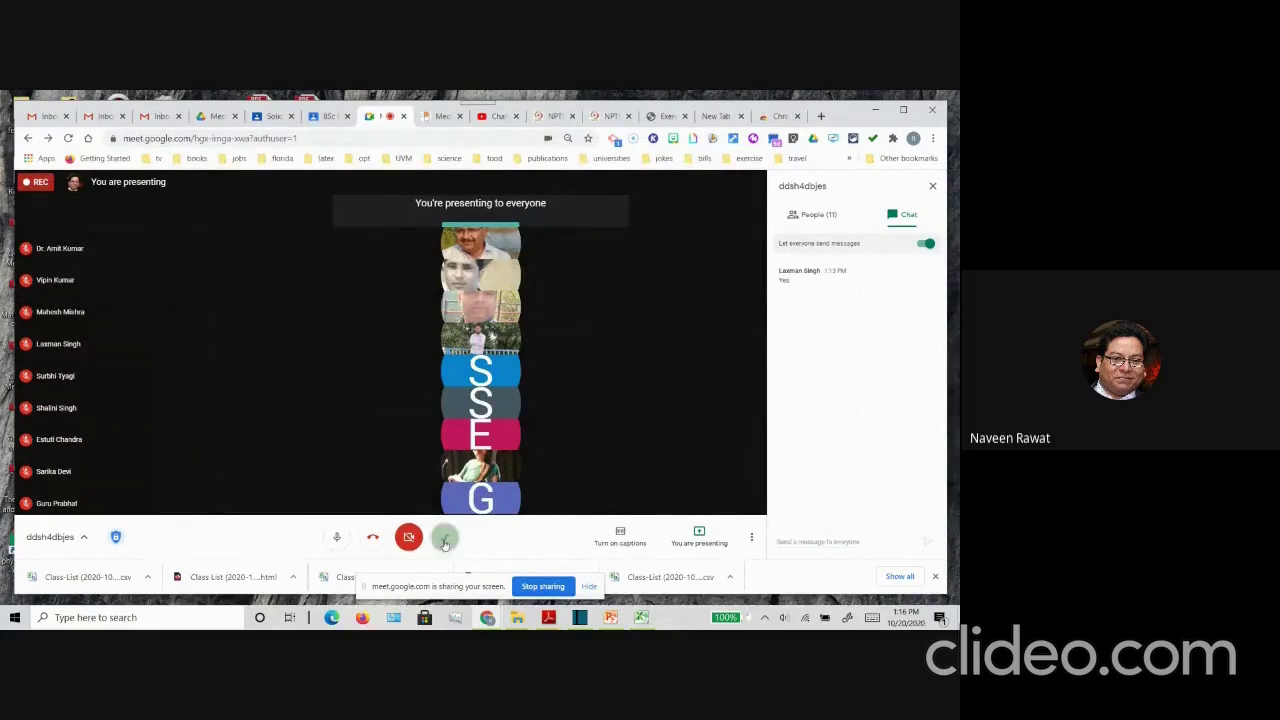
left_click(445, 541)
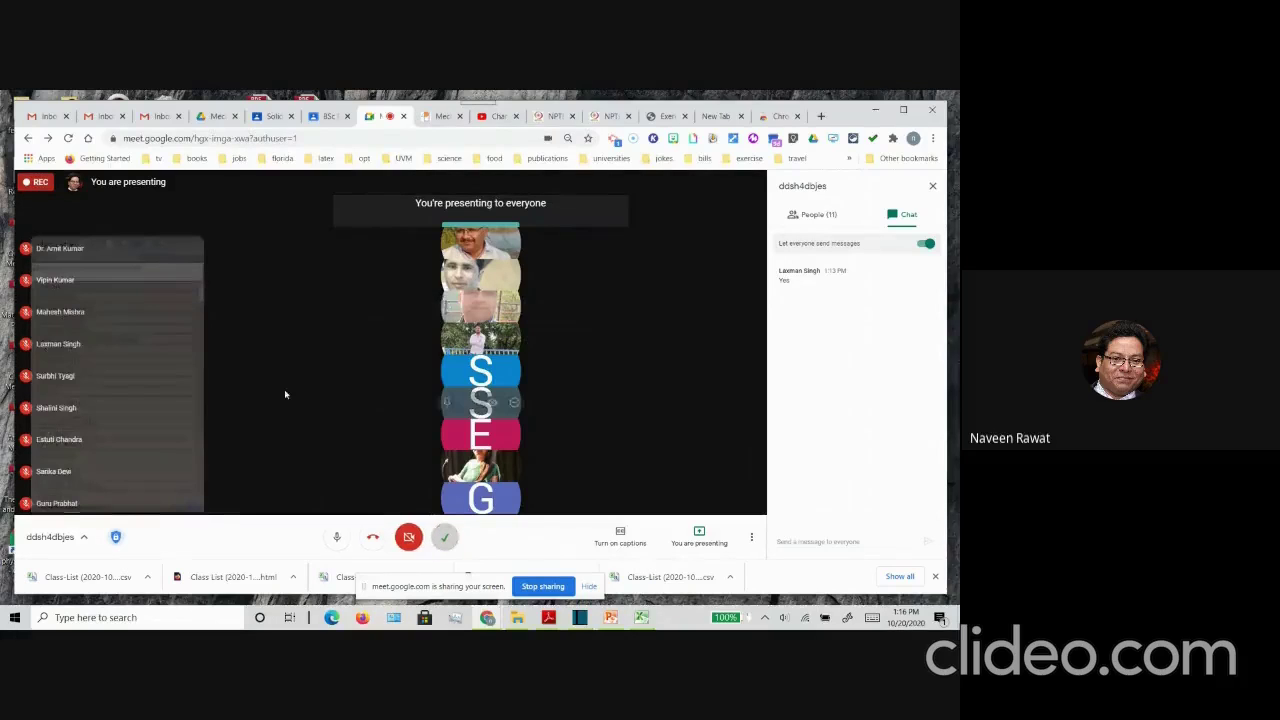
Step: Review the 2020-10-19 class list in Excel for attendance check marks, arrival times and last-seen times
left_click(643, 620)
scroll(367, 399, "down", 1)
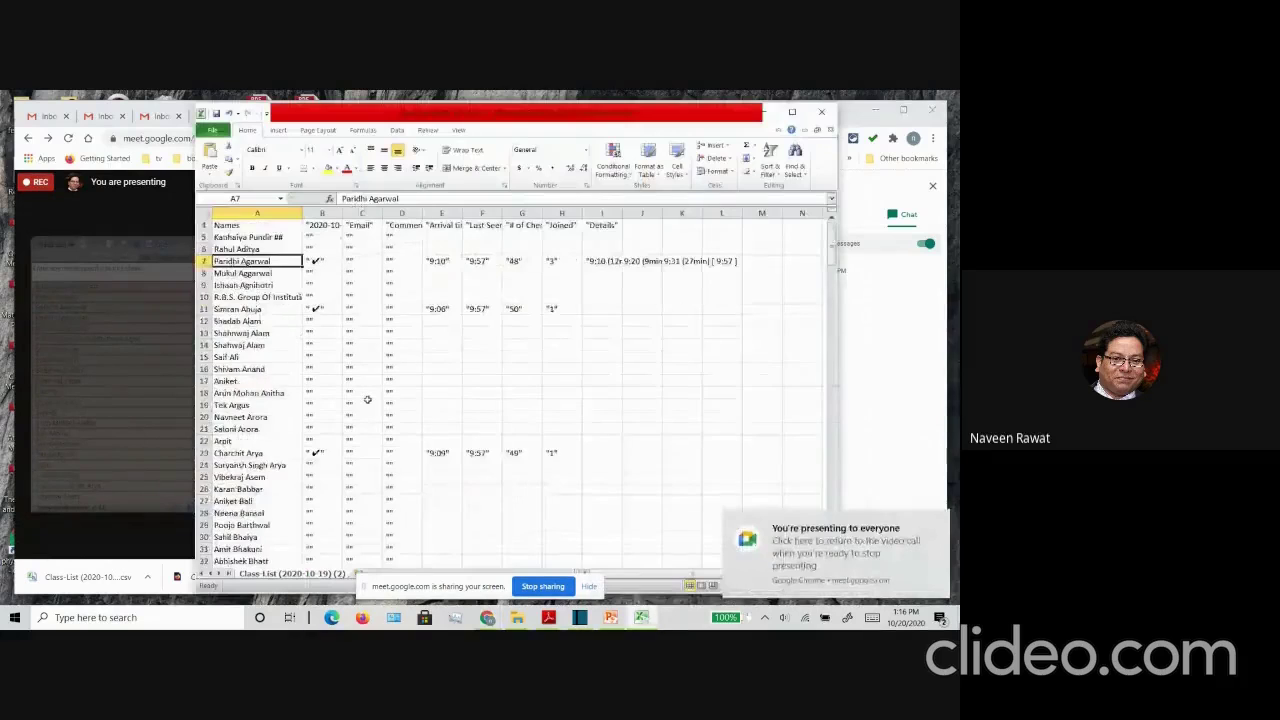
scroll(367, 399, "down", 9)
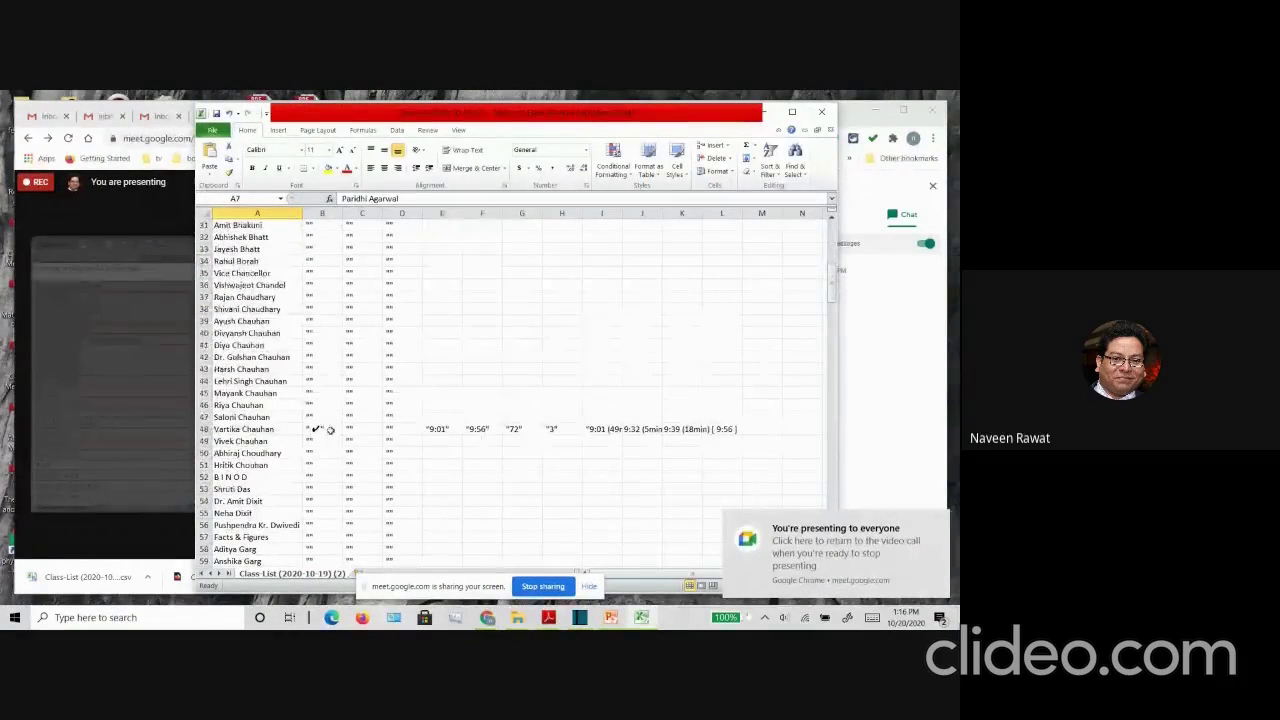
scroll(536, 443, "down", 6)
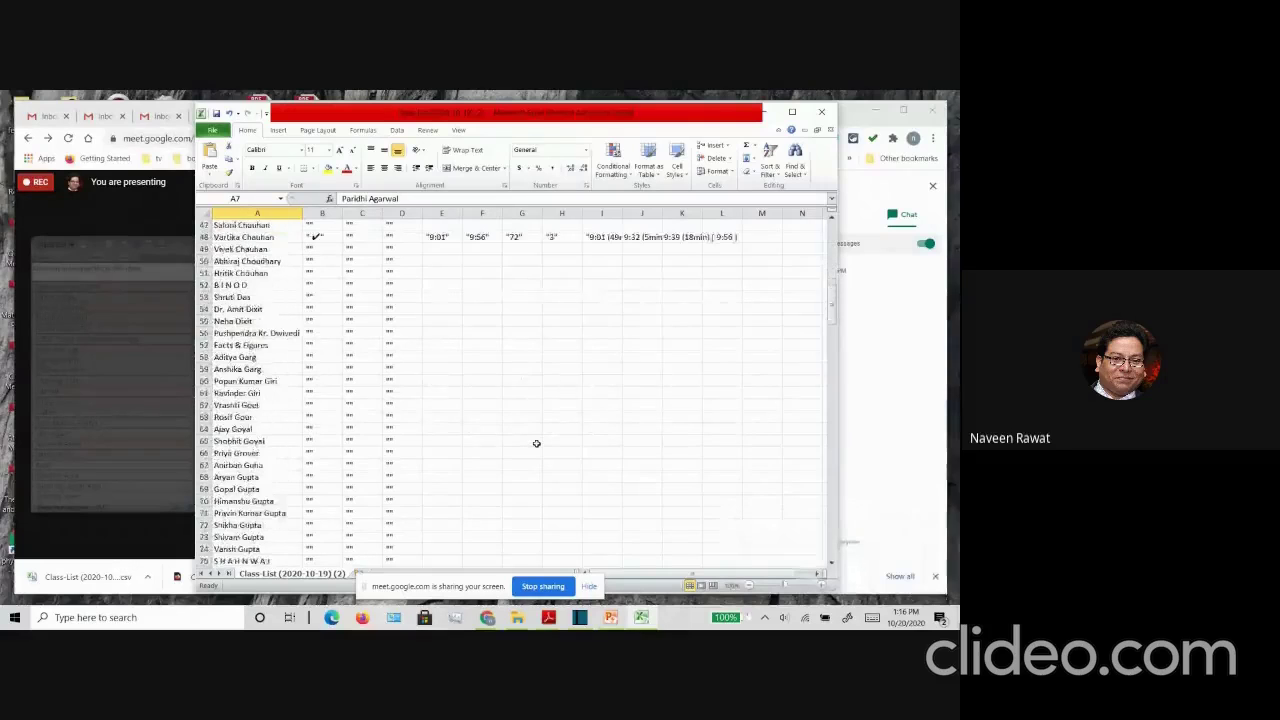
scroll(536, 443, "down", 8)
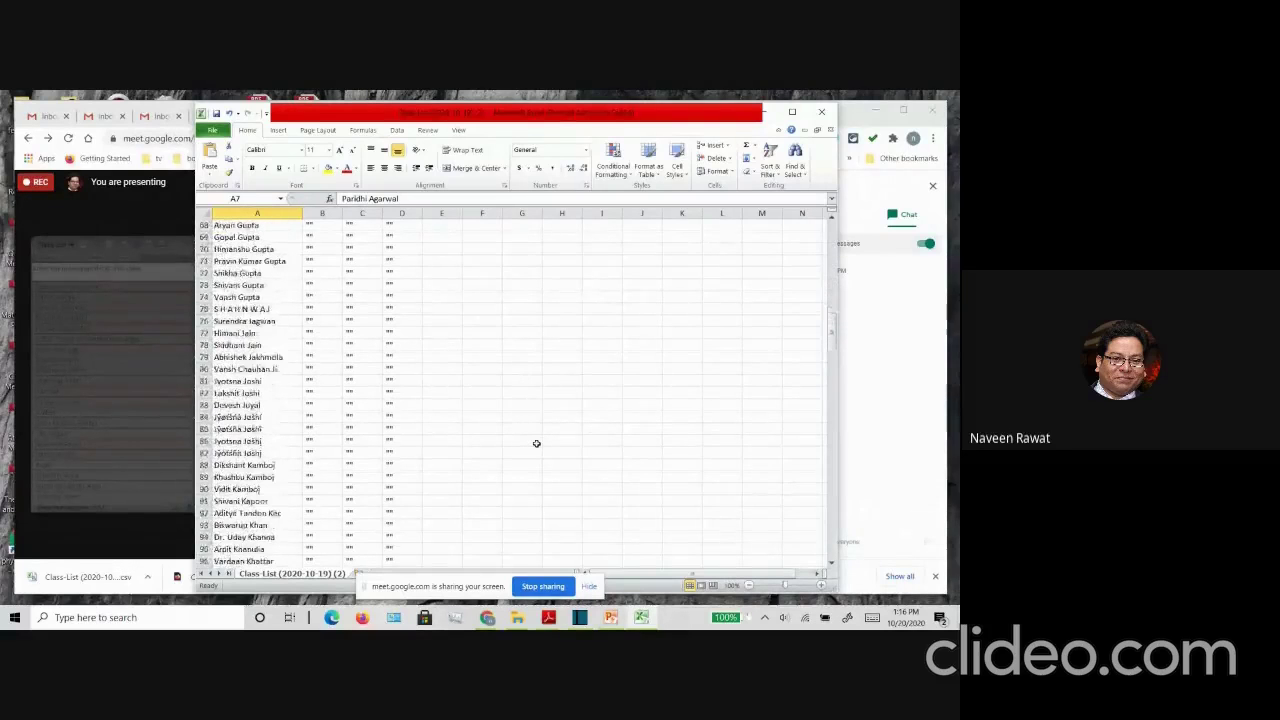
scroll(536, 443, "down", 6)
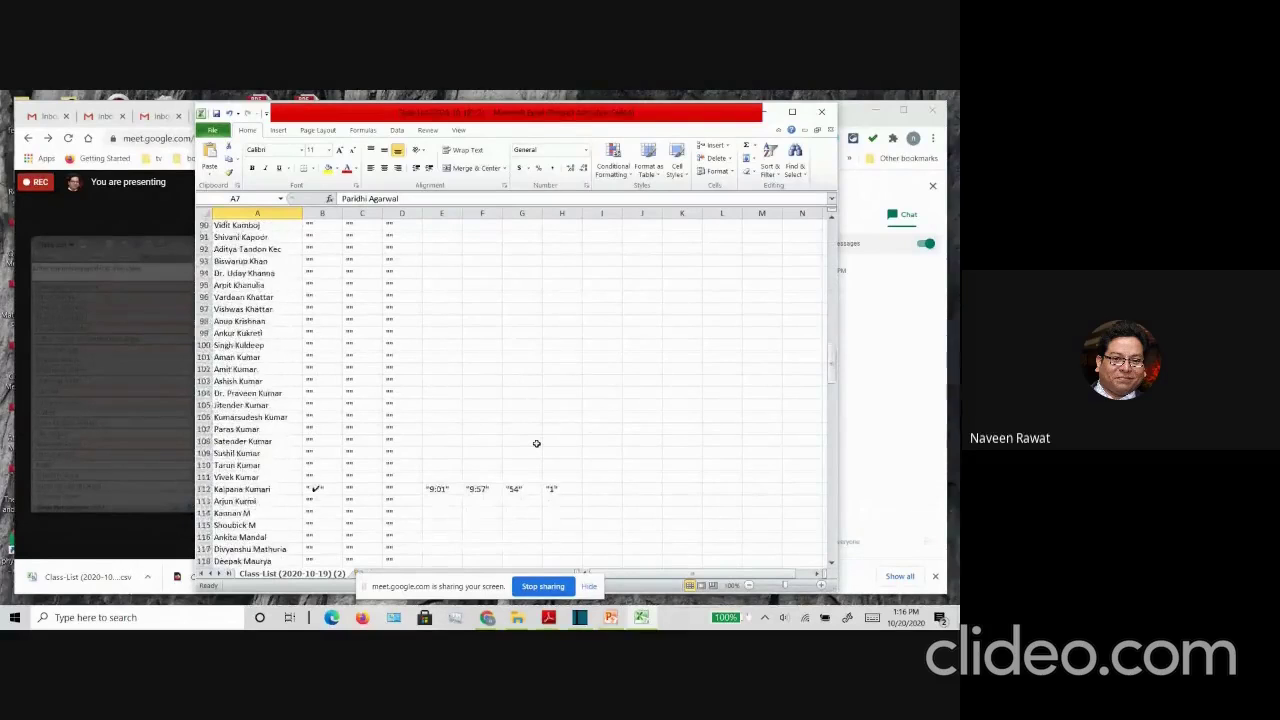
scroll(536, 443, "down", 1)
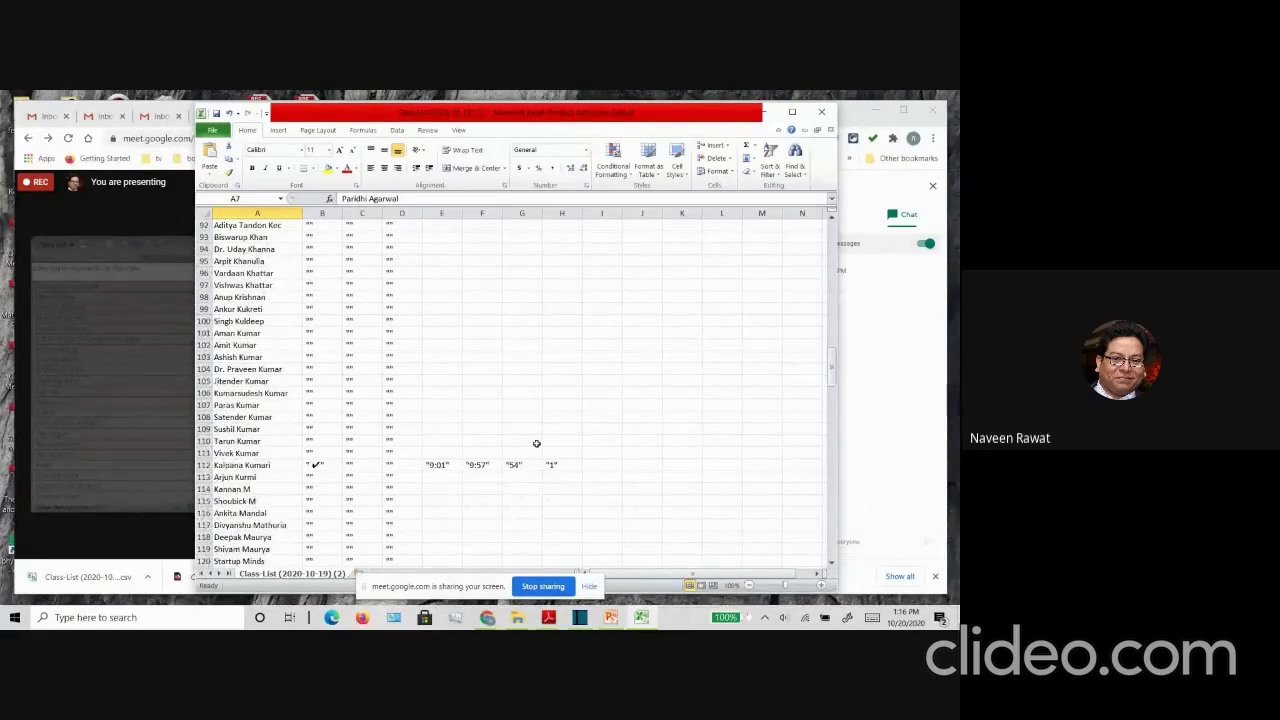
Step: Minimize the spreadsheet and look at the already added Google Meet Attendance extension in the Chrome Web Store results
left_click(764, 111)
left_click(782, 117)
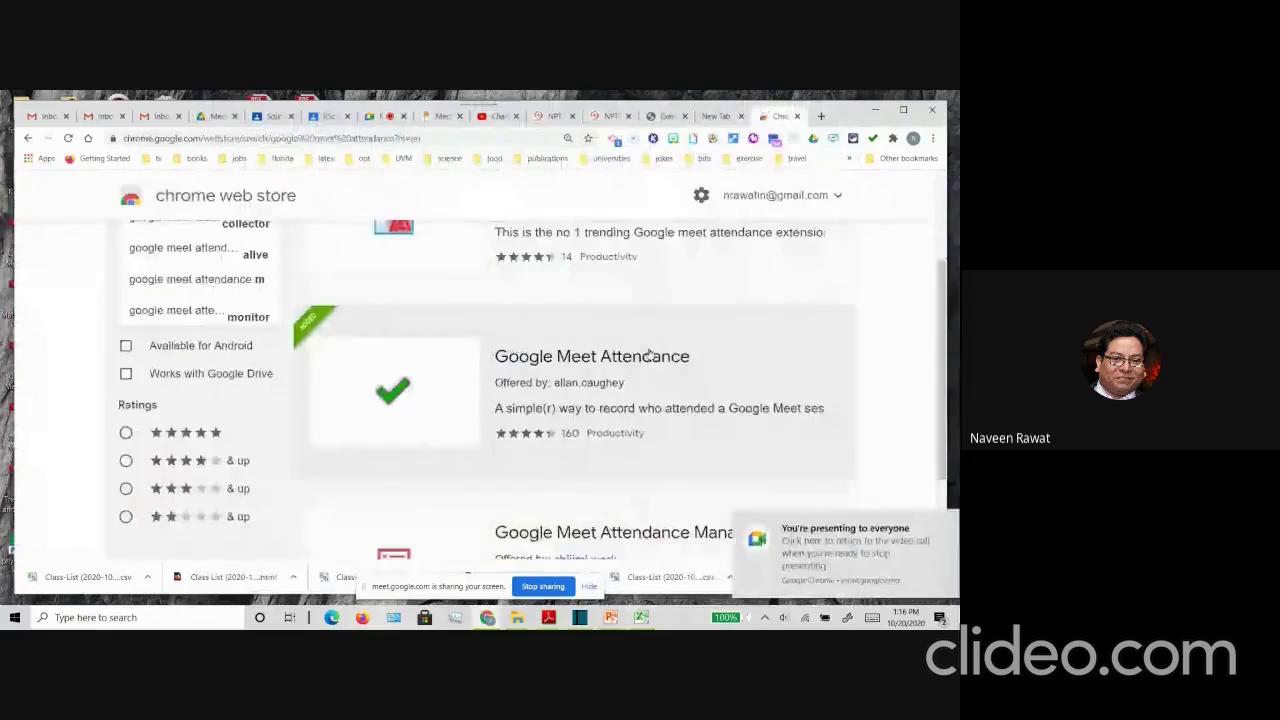
scroll(604, 401, "up", 1)
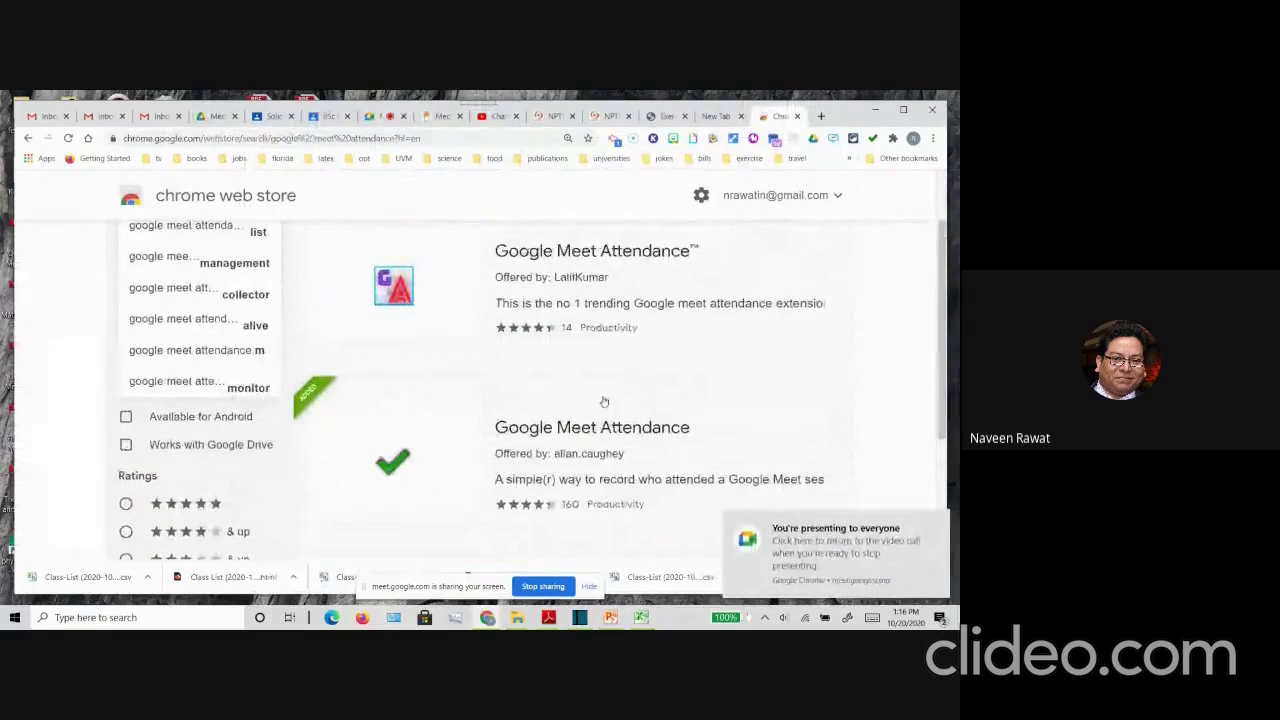
scroll(604, 401, "down", 1)
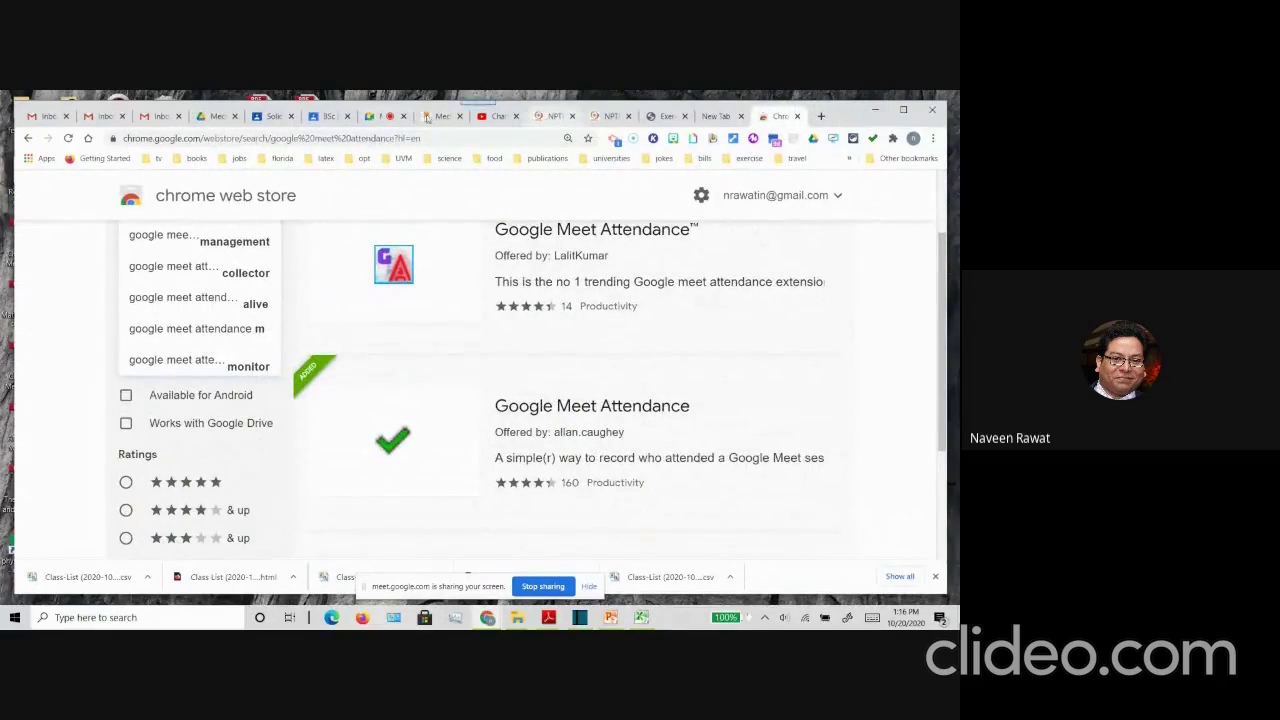
Step: Return to the Google Meet call and examine the full list of participants
left_click(373, 117)
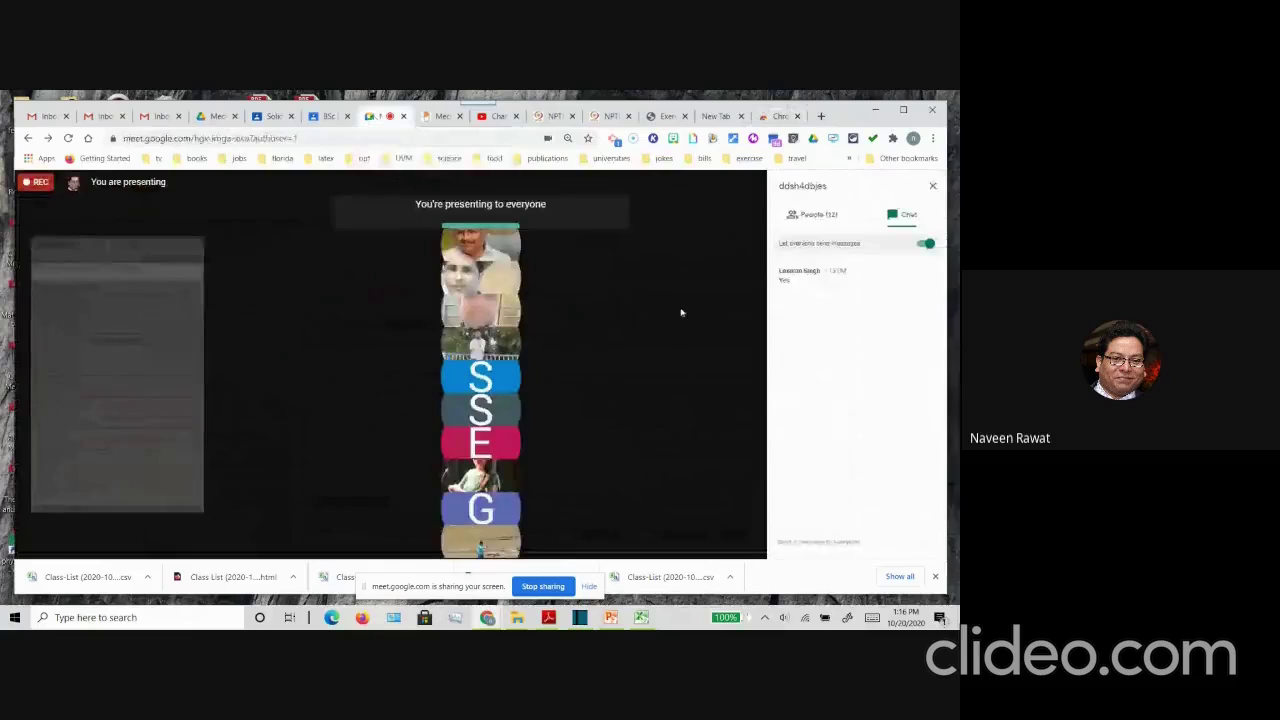
left_click(830, 214)
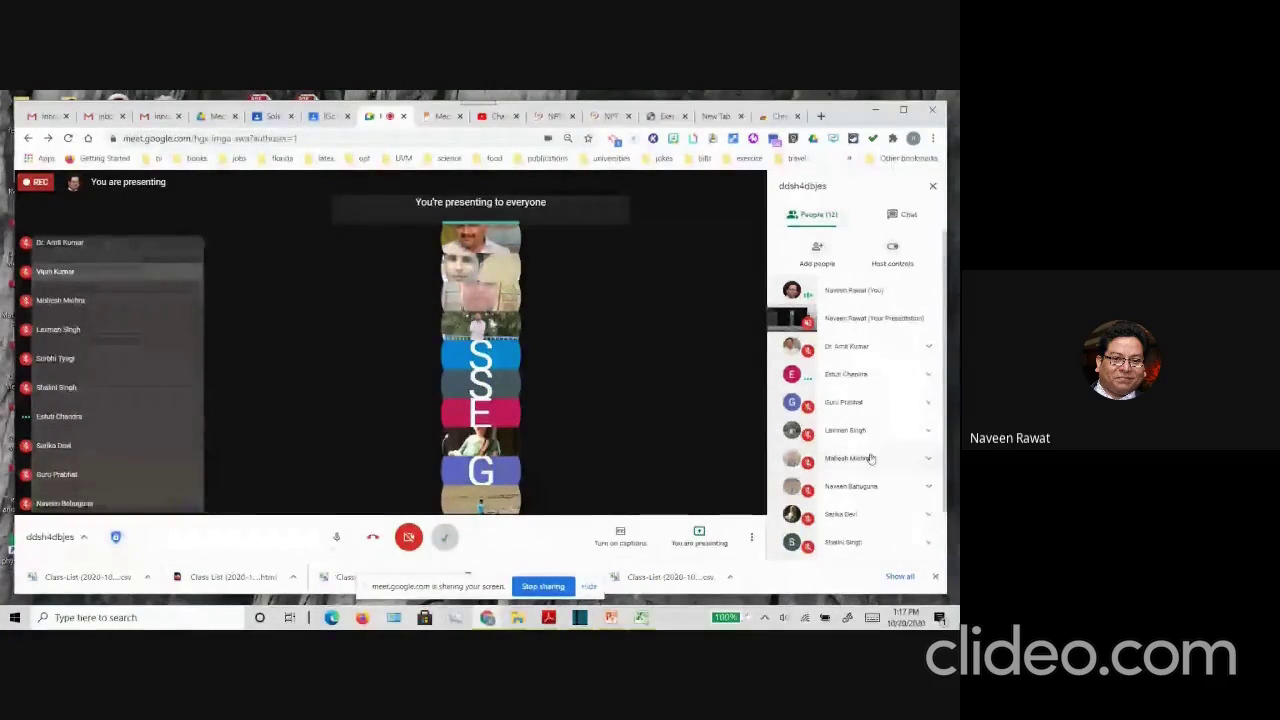
scroll(860, 457, "down", 1)
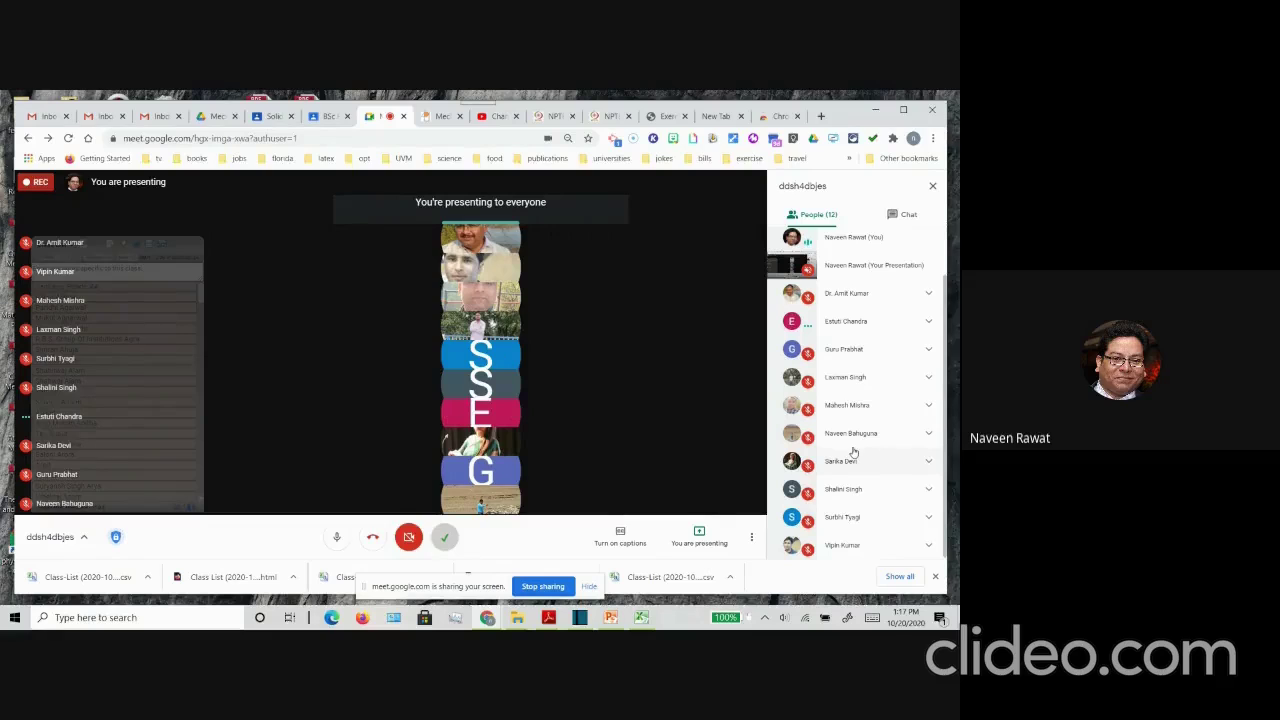
scroll(853, 453, "up", 1)
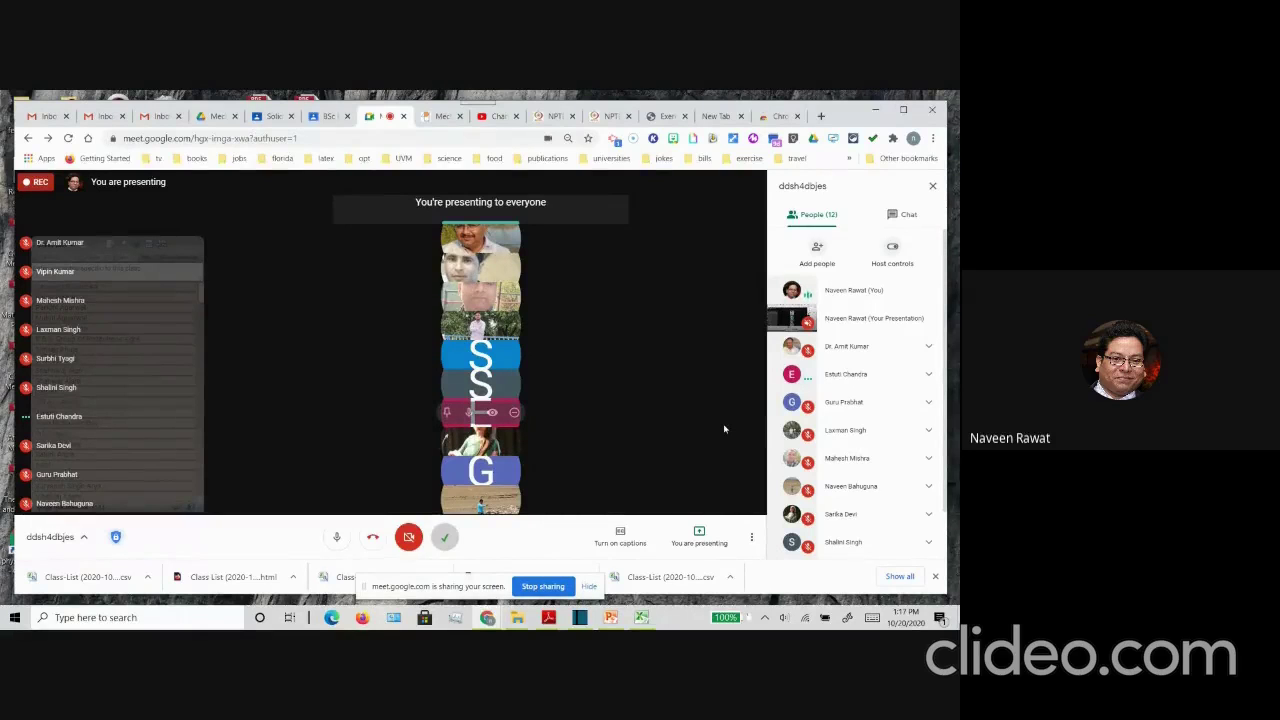
Step: Paste the screenshot of the meeting's participants into a blank PowerPoint presentation and add a second slide
left_click(212, 617)
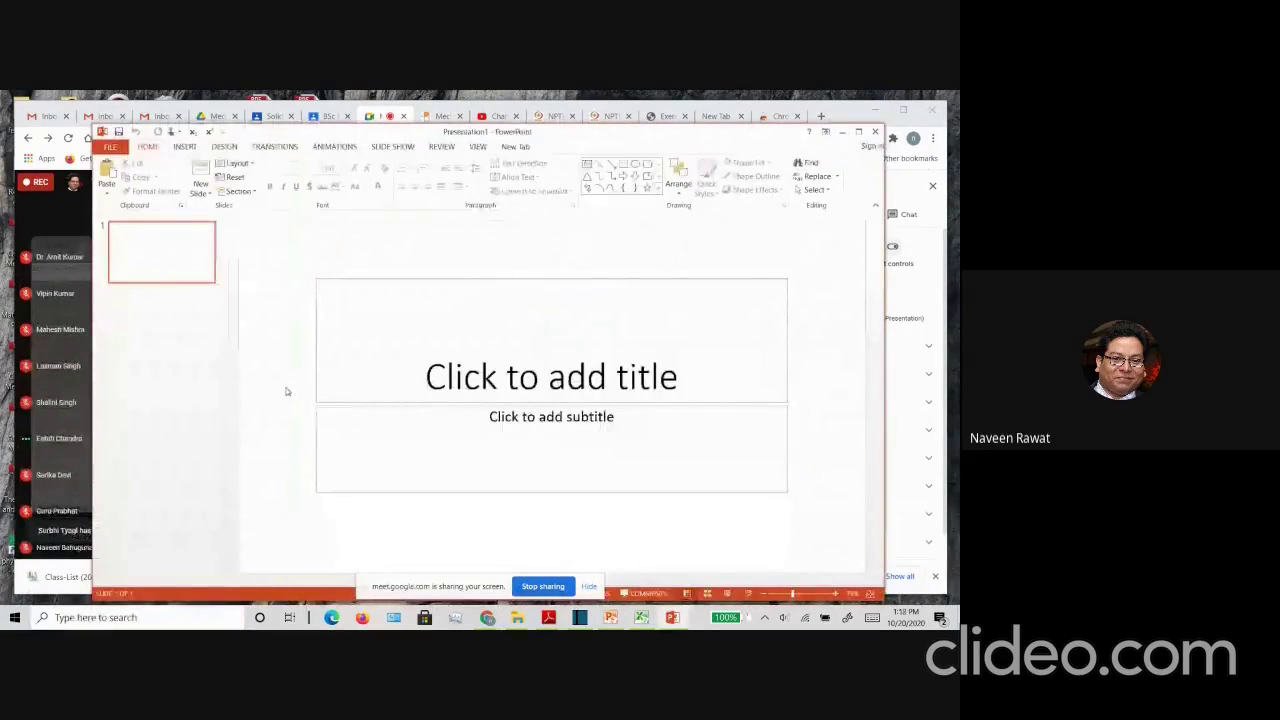
key("ctrl+v")
left_click(125, 332)
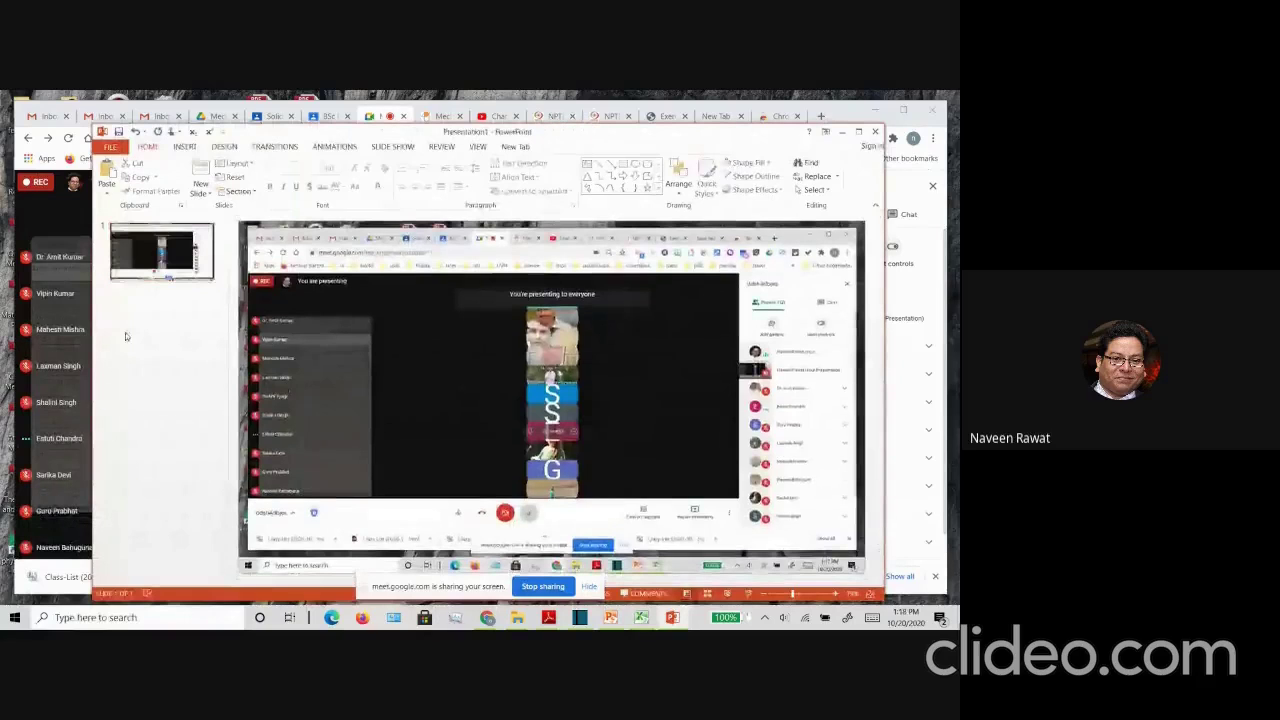
key("Return")
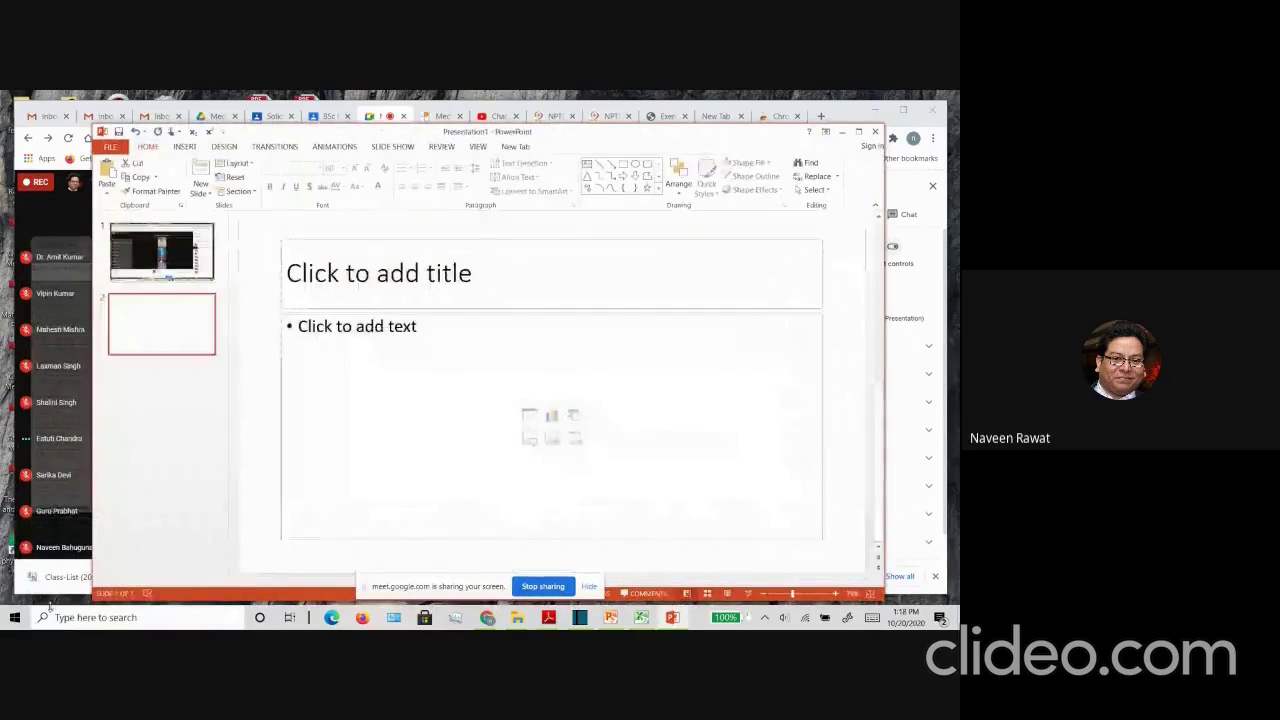
Step: Export the meeting's Class List attendance as a CSV file and open it in Excel with column A widened
left_click(843, 132)
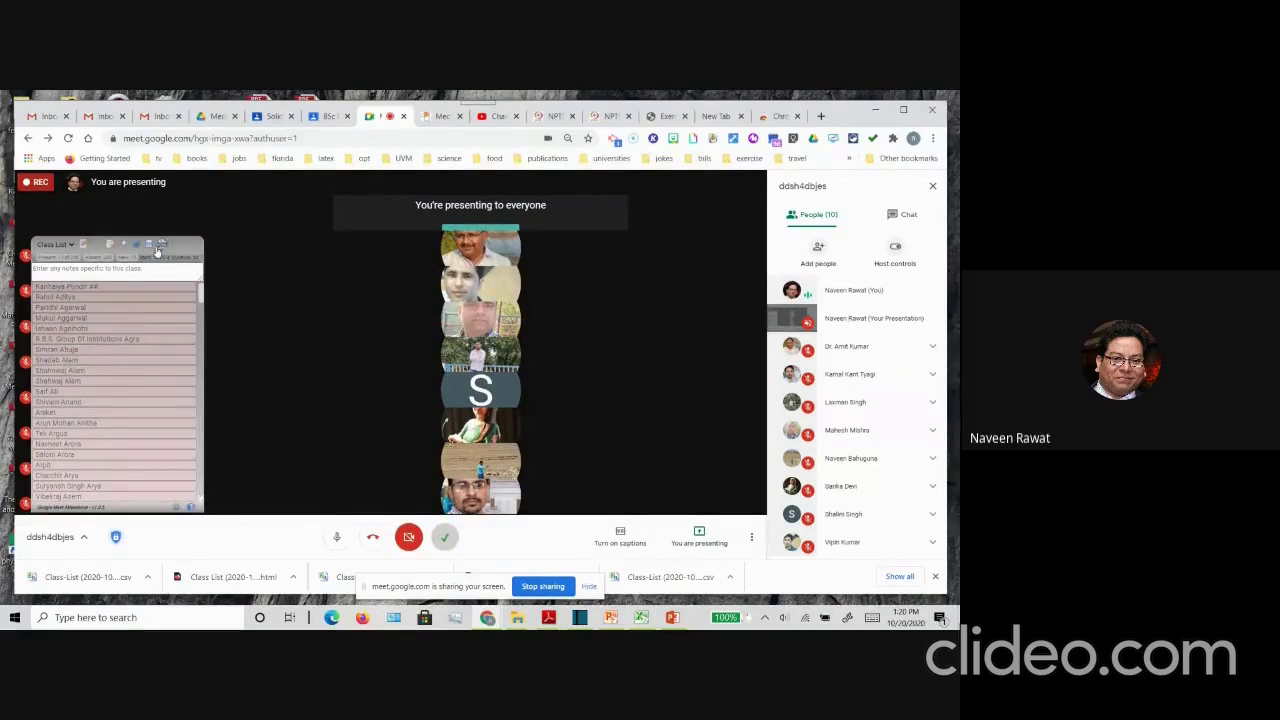
left_click(149, 246)
left_click(98, 578)
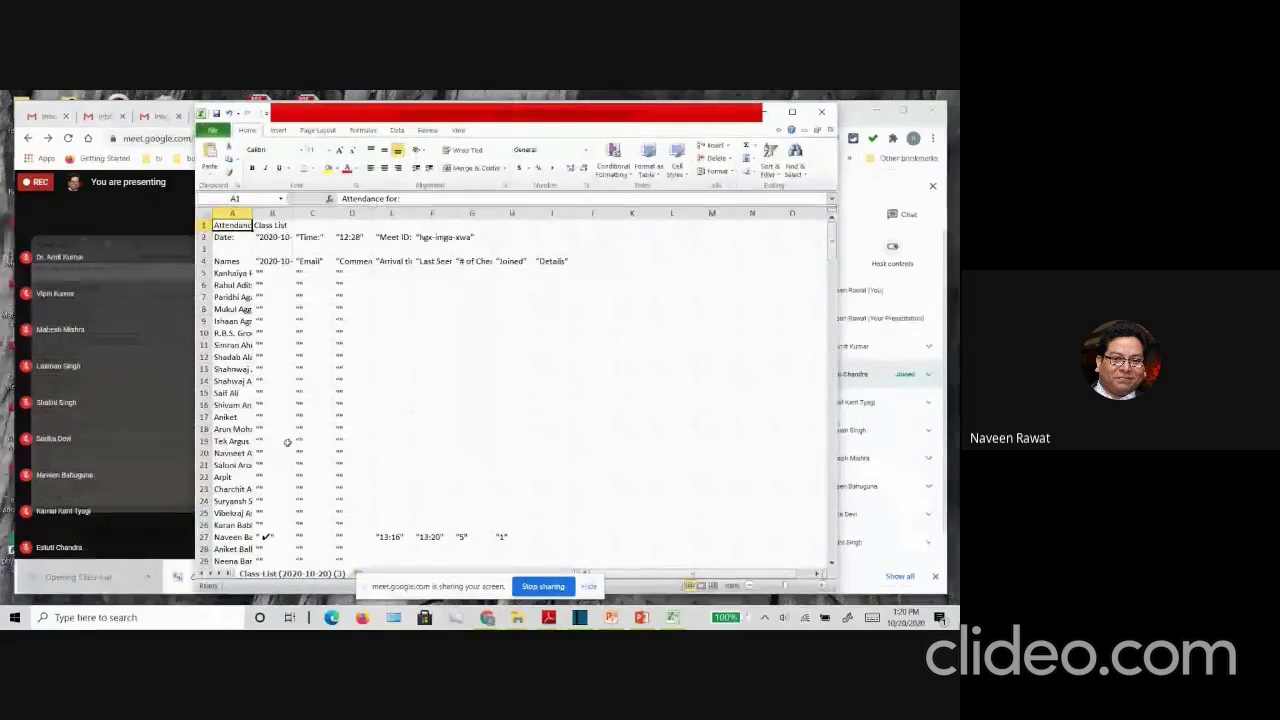
left_click_drag(252, 213, 298, 213)
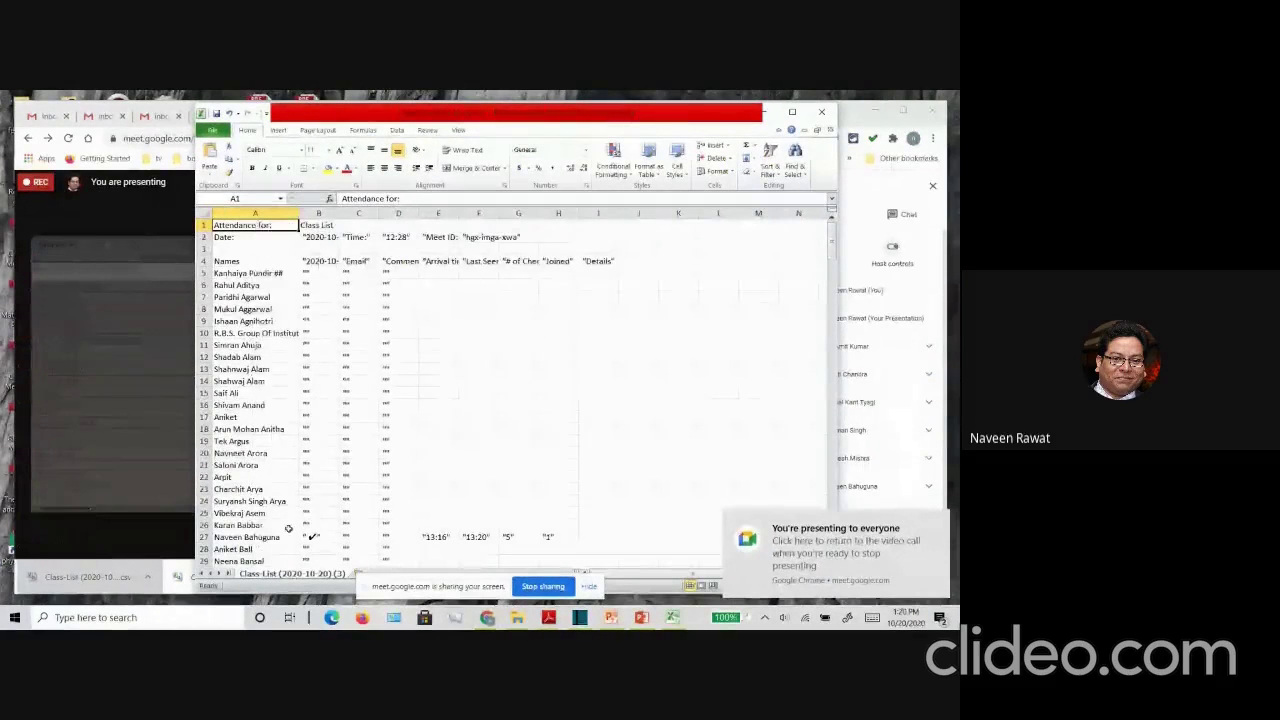
scroll(288, 528, "down", 1)
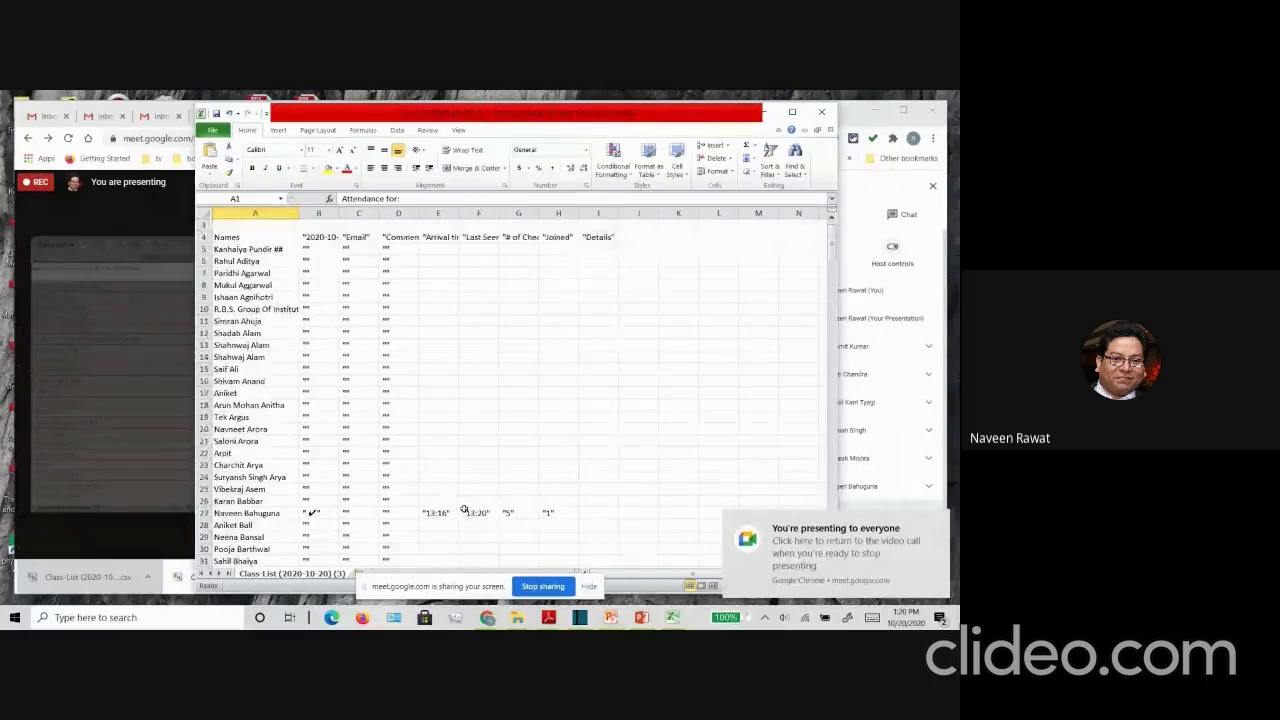
Step: Examine the check marks, arrival times and last-seen times in the exported Class List spreadsheet, and minimize it to return to the Meet call
scroll(464, 508, "down", 1)
scroll(464, 508, "down", 1)
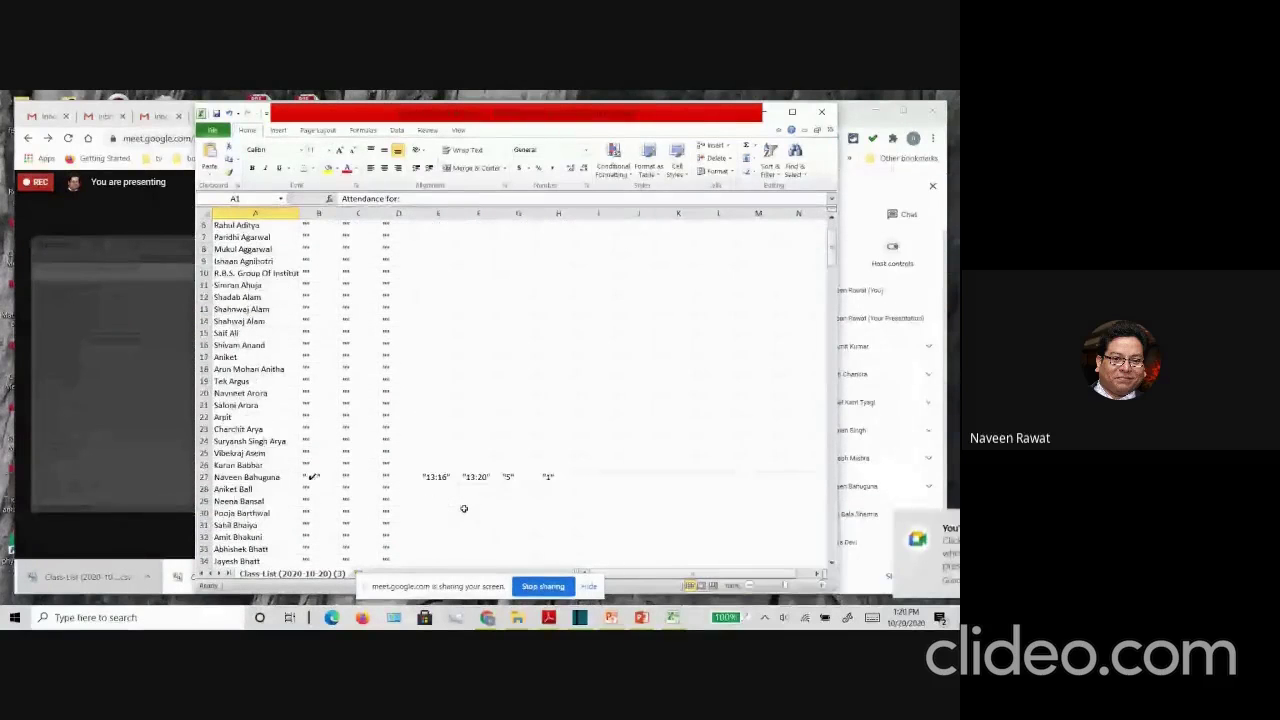
scroll(464, 508, "down", 4)
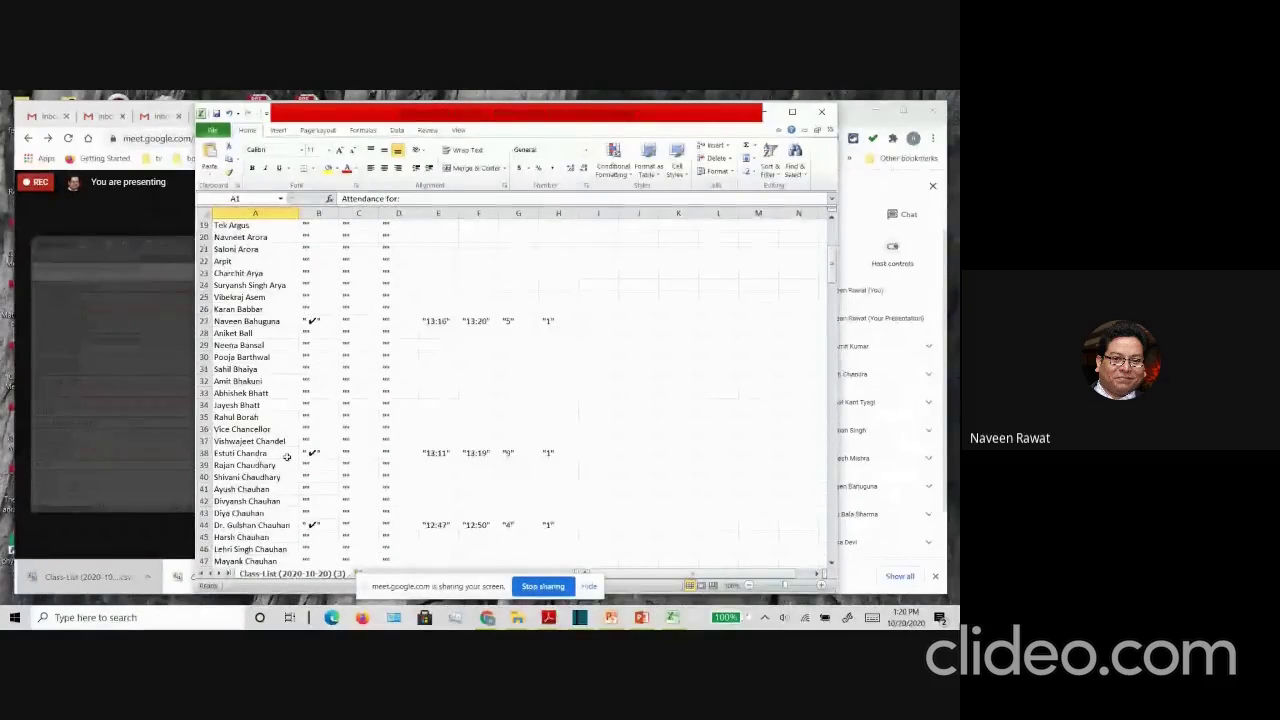
scroll(287, 457, "down", 1)
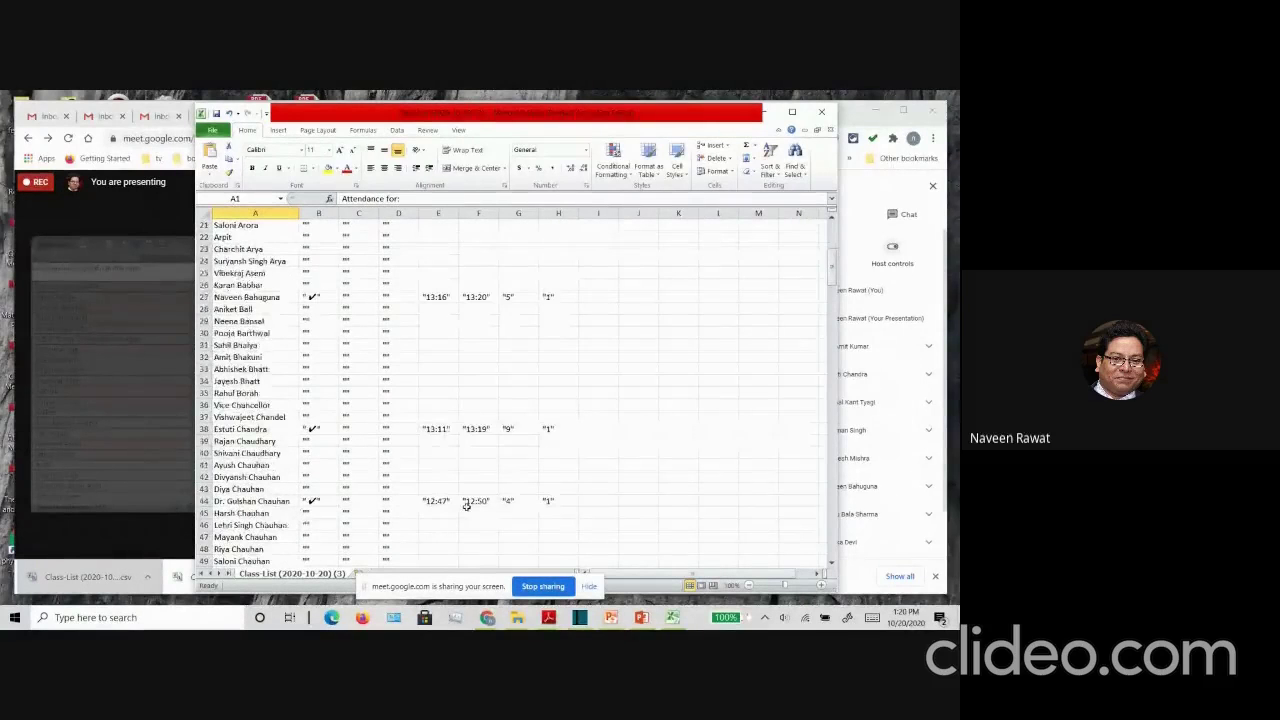
scroll(466, 506, "down", 5)
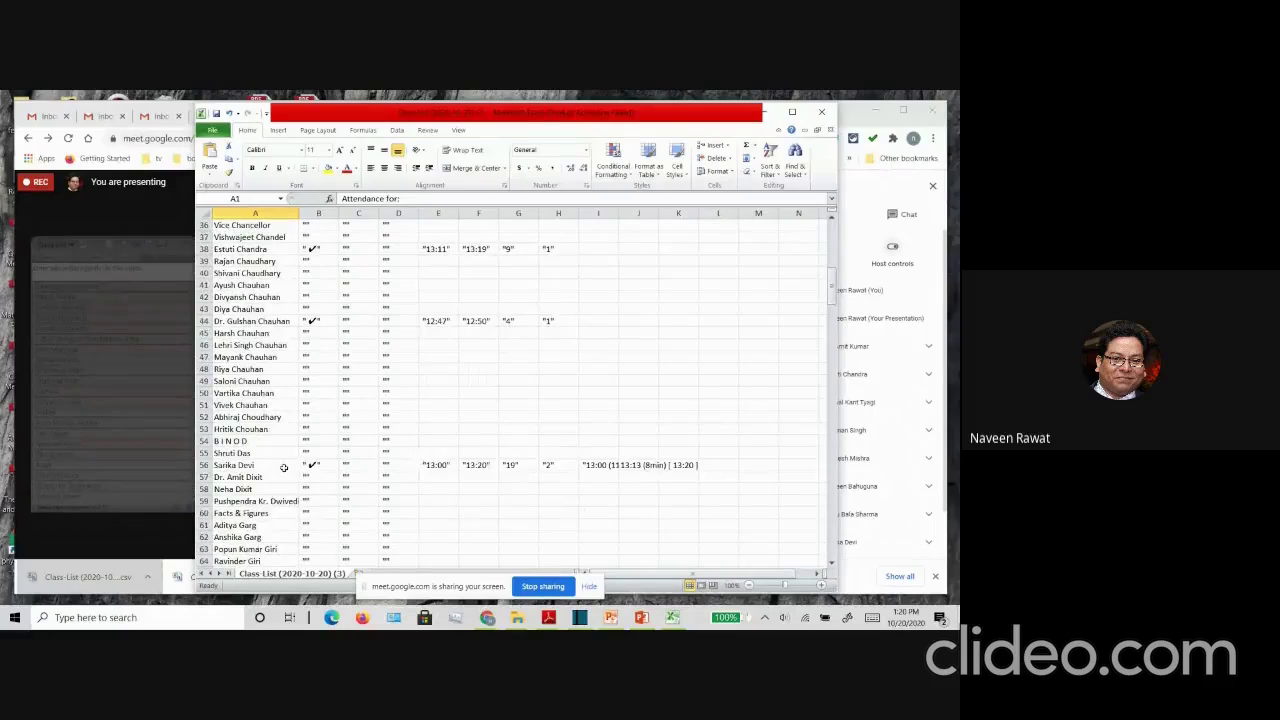
scroll(284, 467, "down", 6)
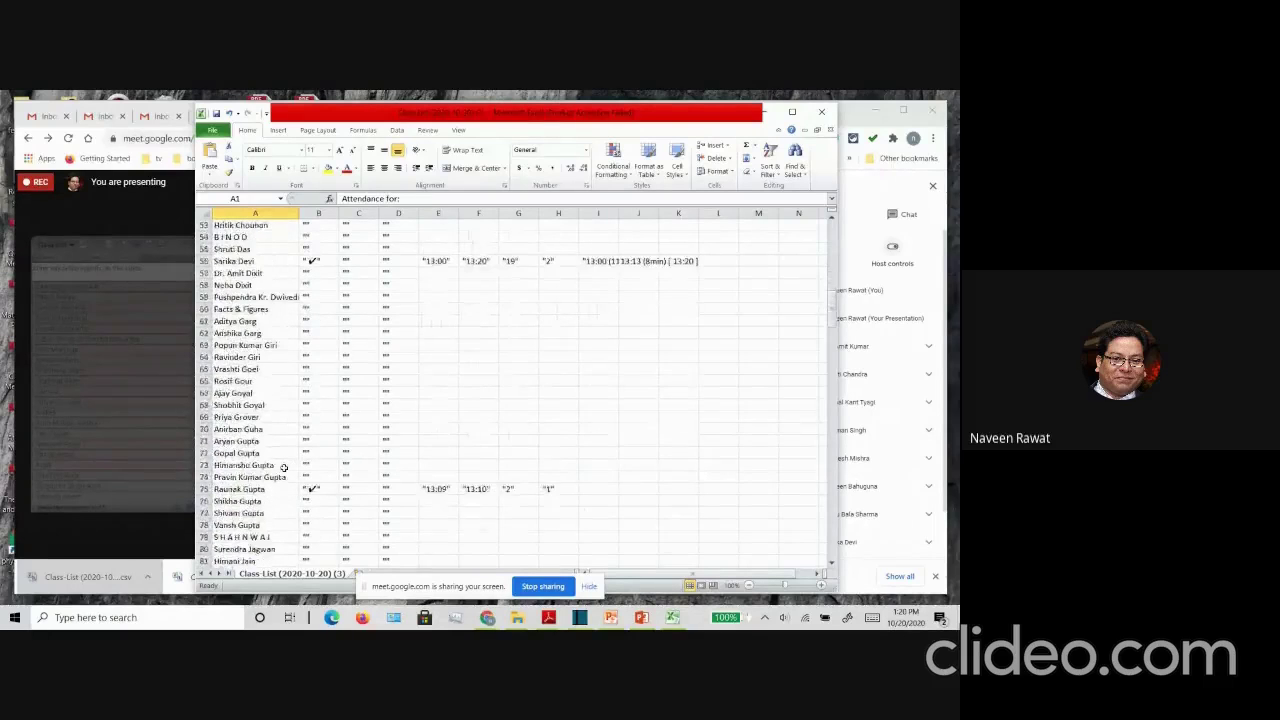
scroll(284, 467, "down", 8)
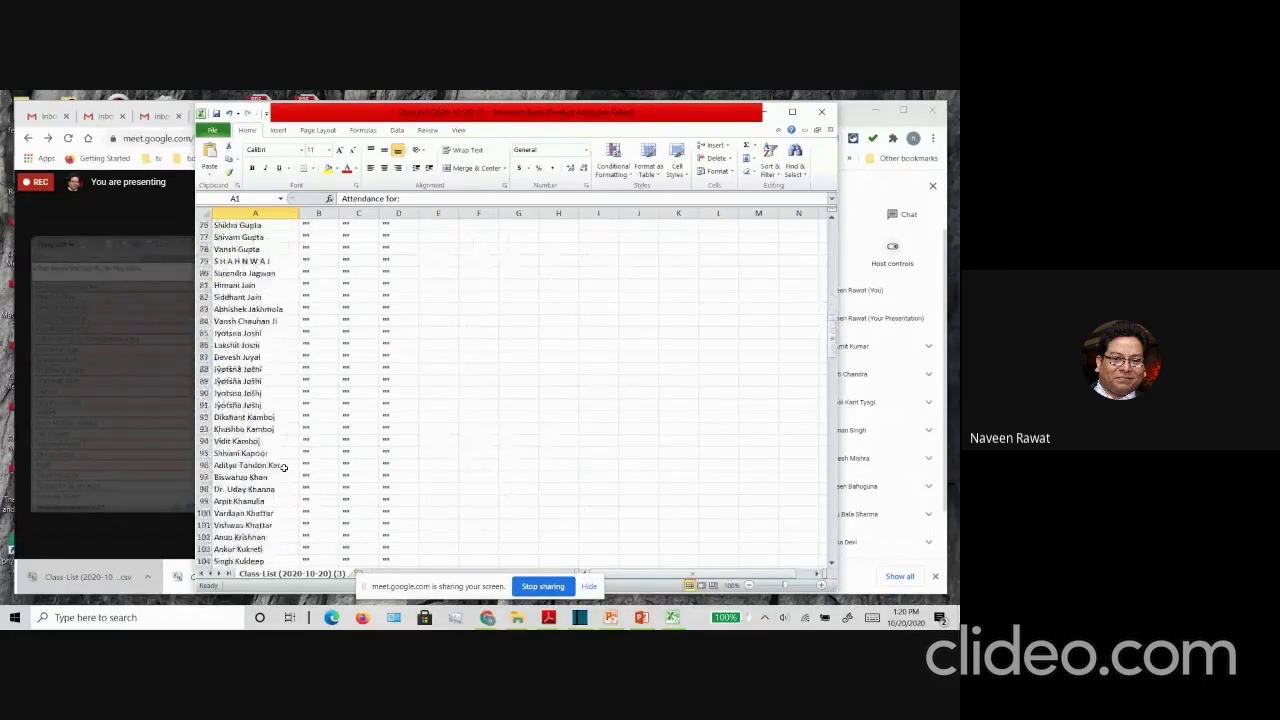
scroll(284, 467, "down", 5)
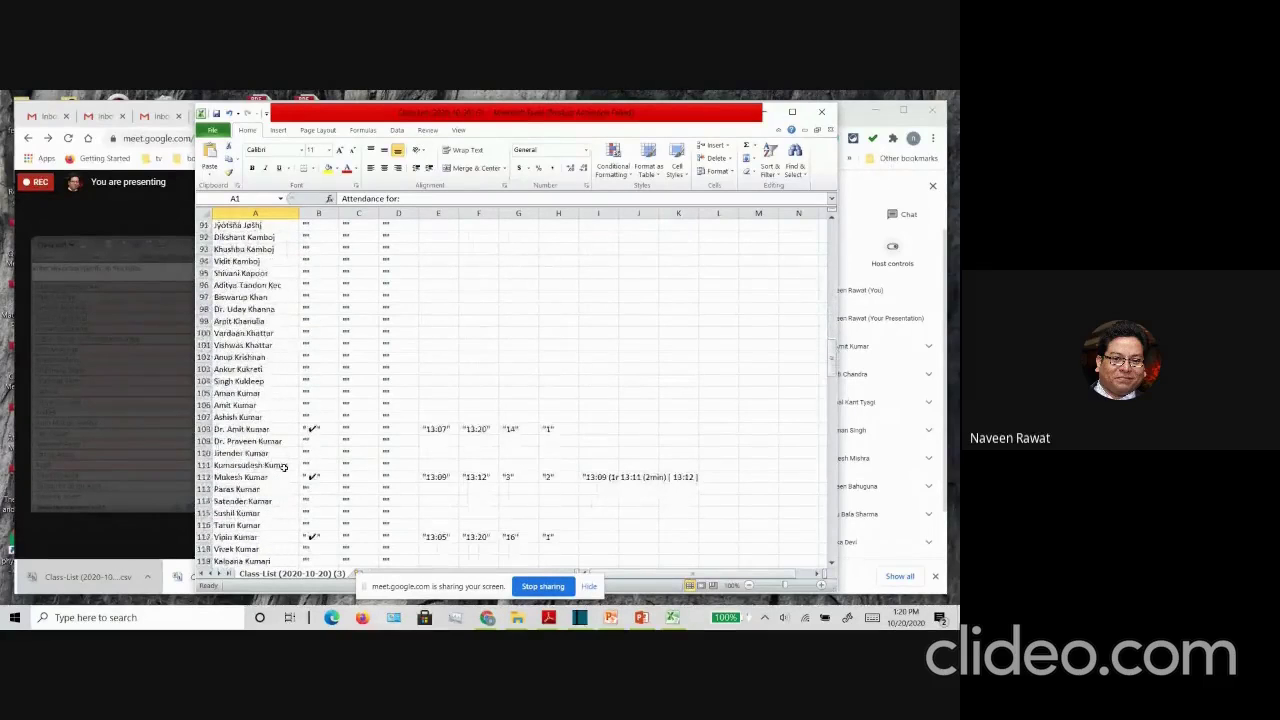
scroll(284, 467, "down", 1)
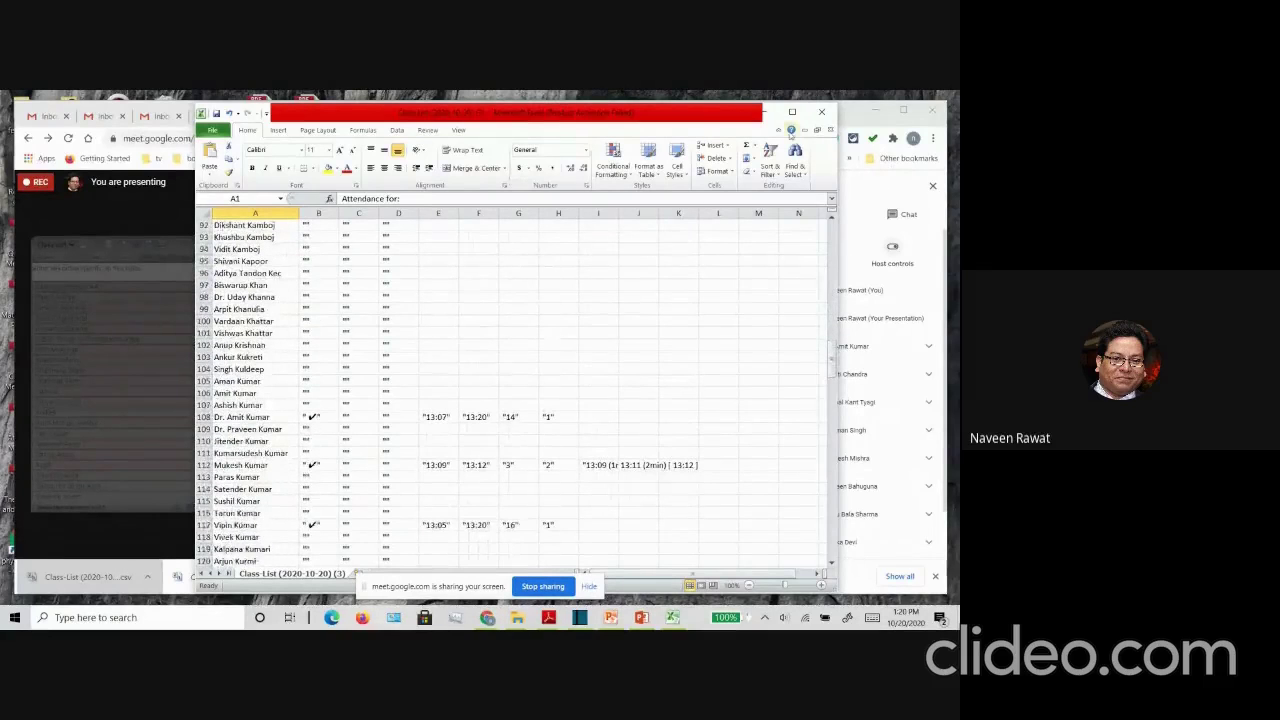
left_click(770, 111)
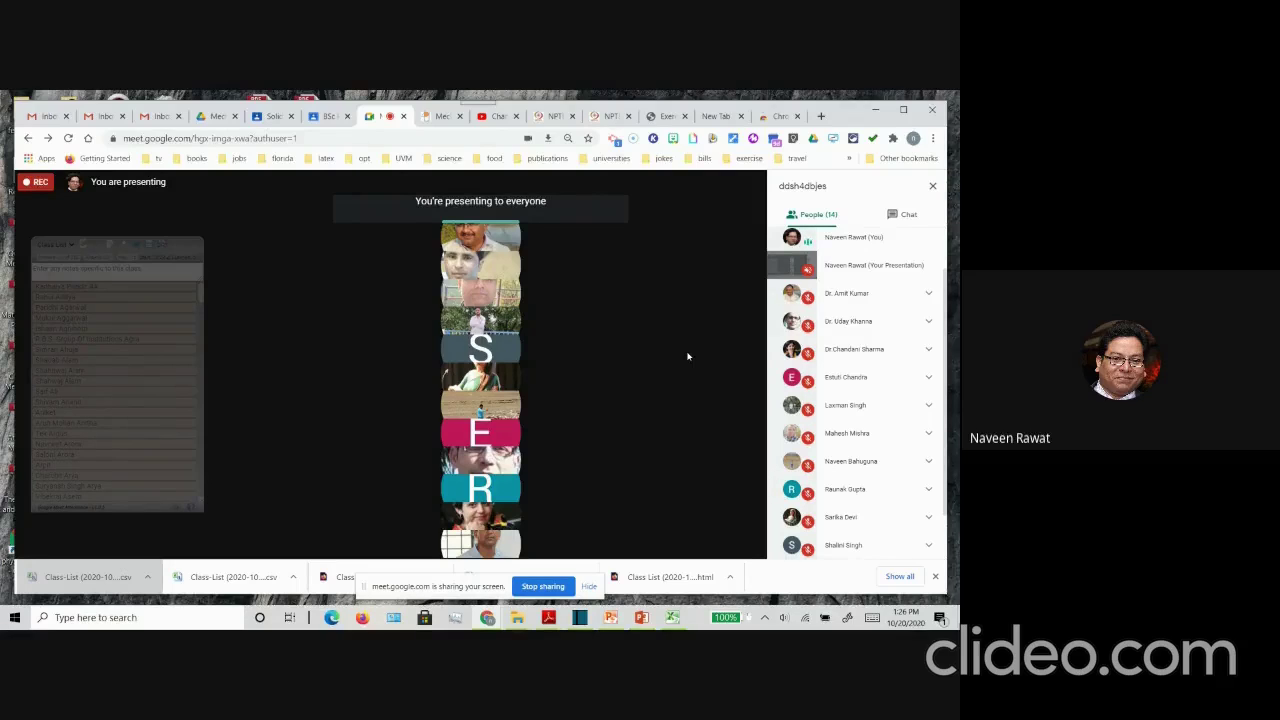
Step: View the BSc PCM Hons Fall 2020 session page in Google Classroom with the browser maximized, and return to the Meet call
left_click(332, 116)
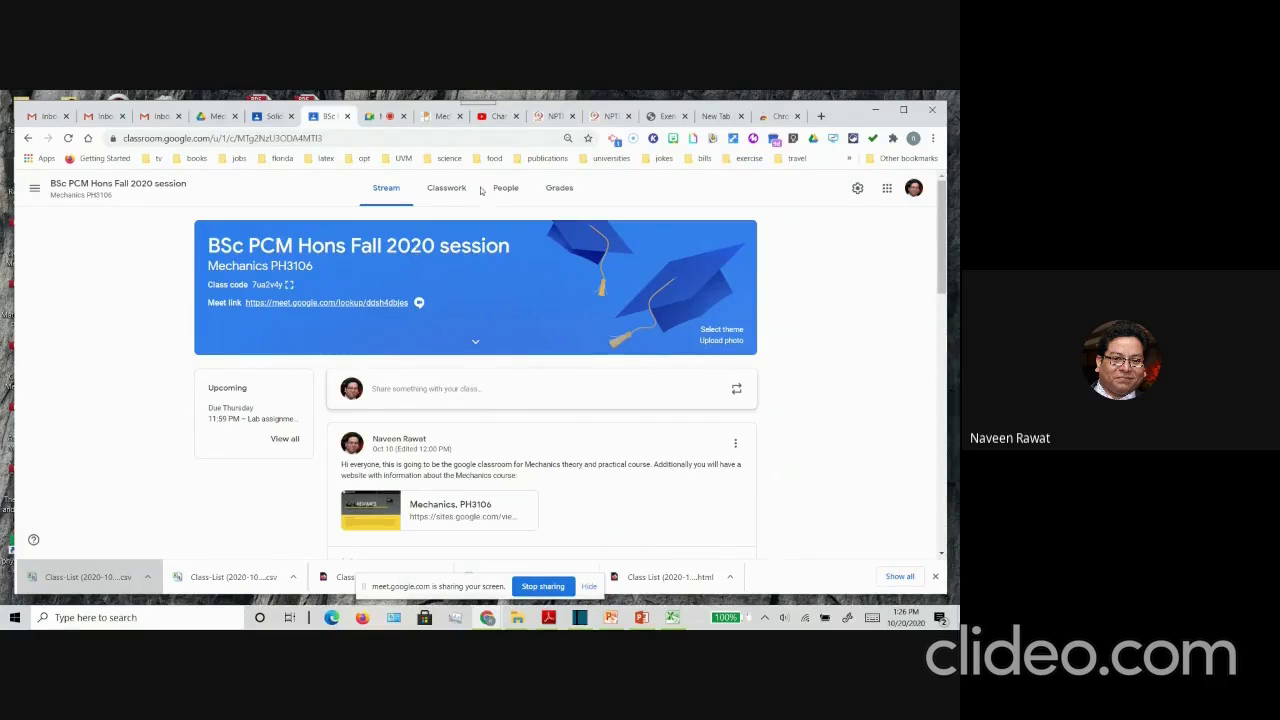
left_click(904, 112)
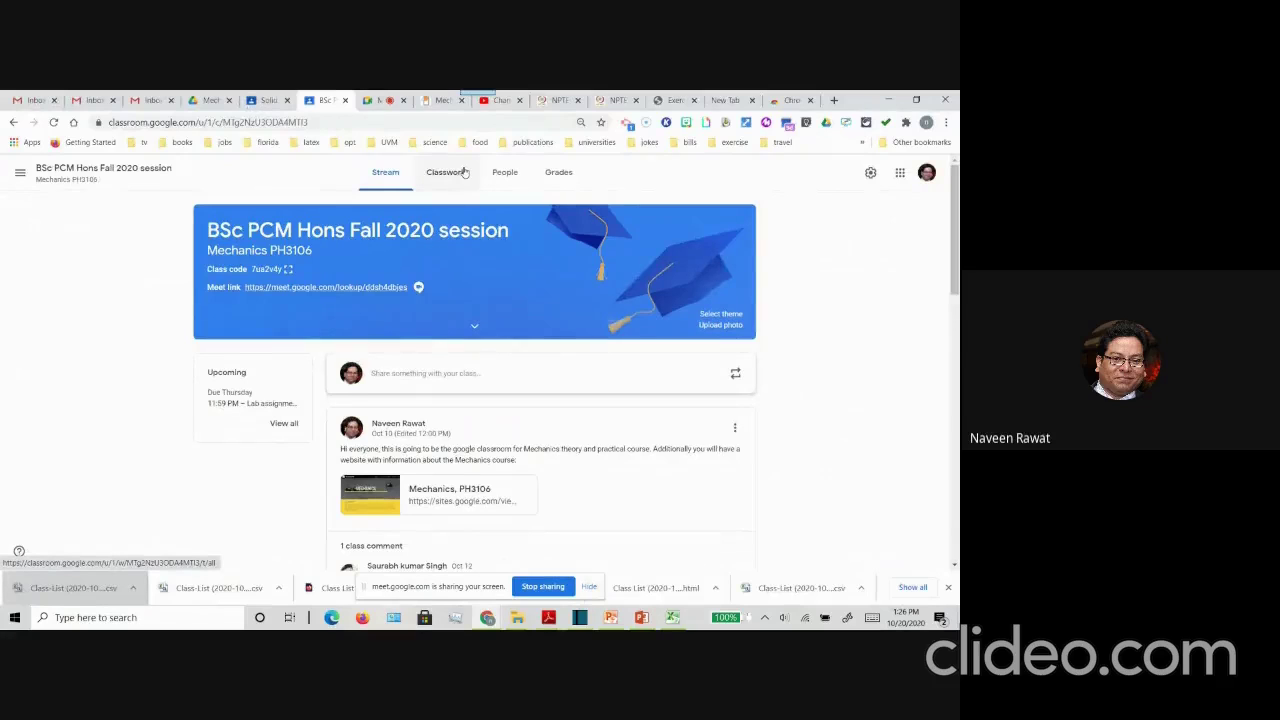
left_click(376, 101)
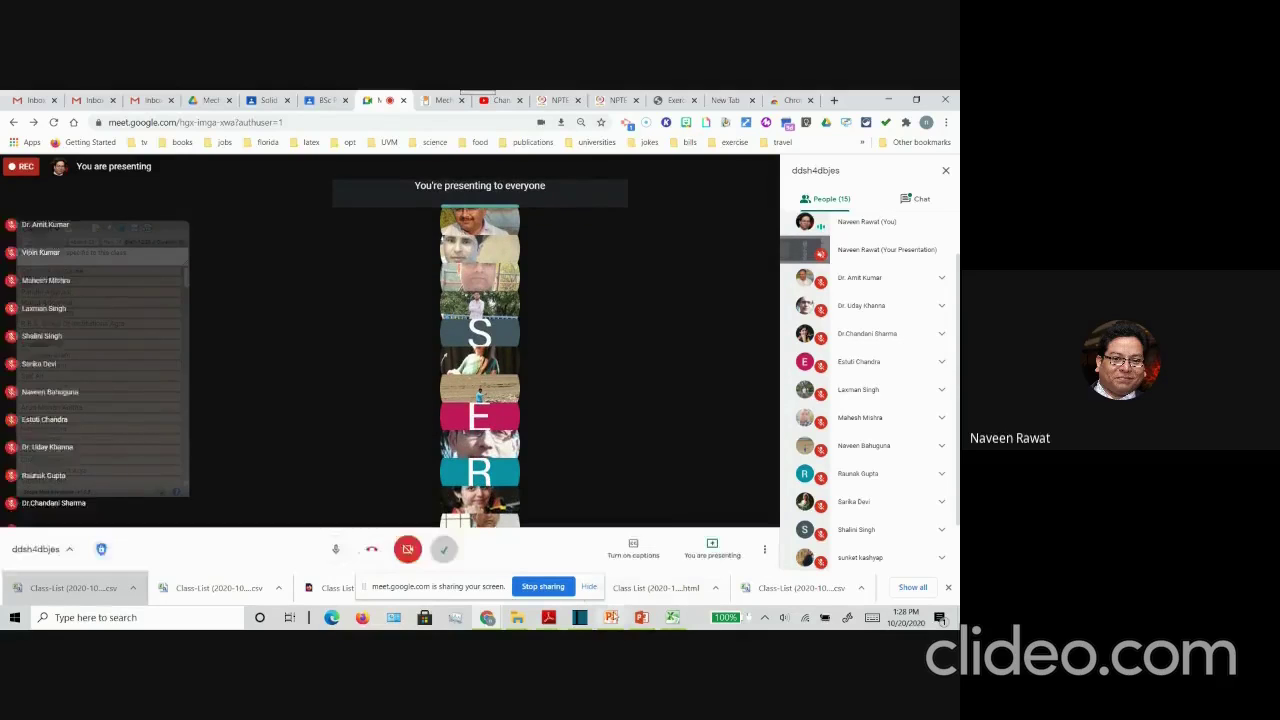
Step: Switch to the Unit 1 L5 presentation in PowerPoint, maximize its window and start the slide show
mouse_move(610, 617)
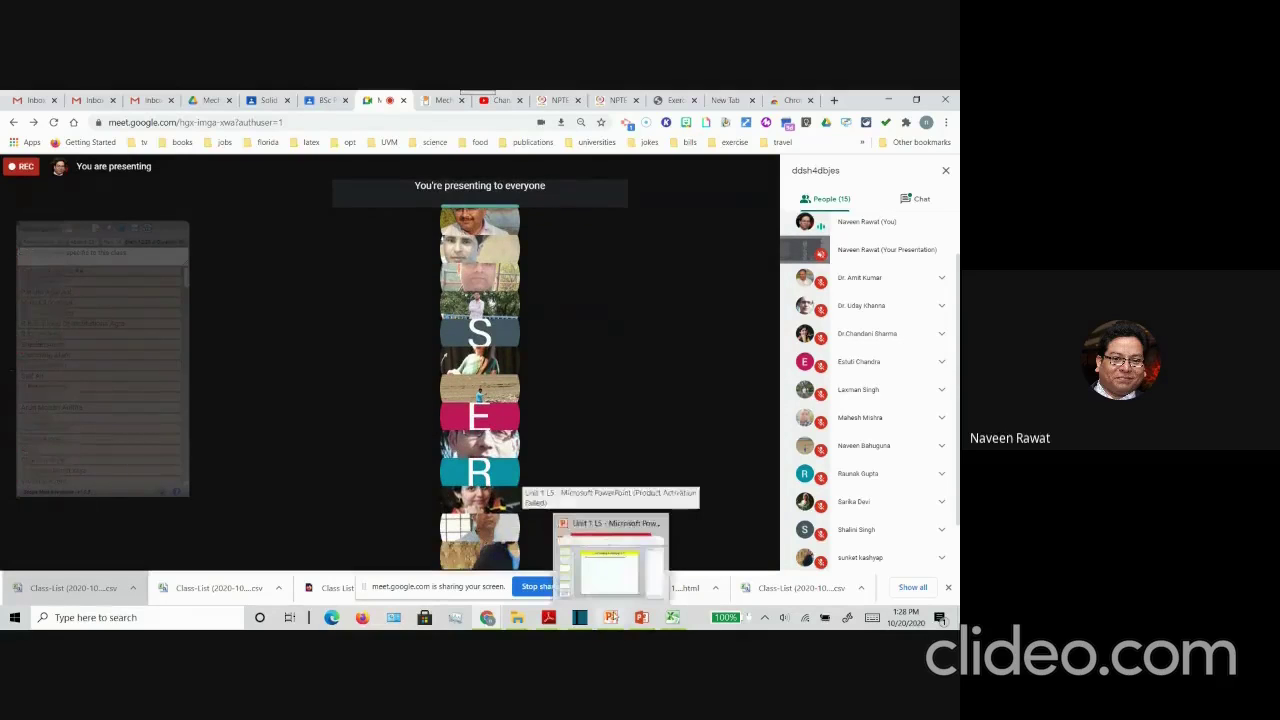
left_click(605, 583)
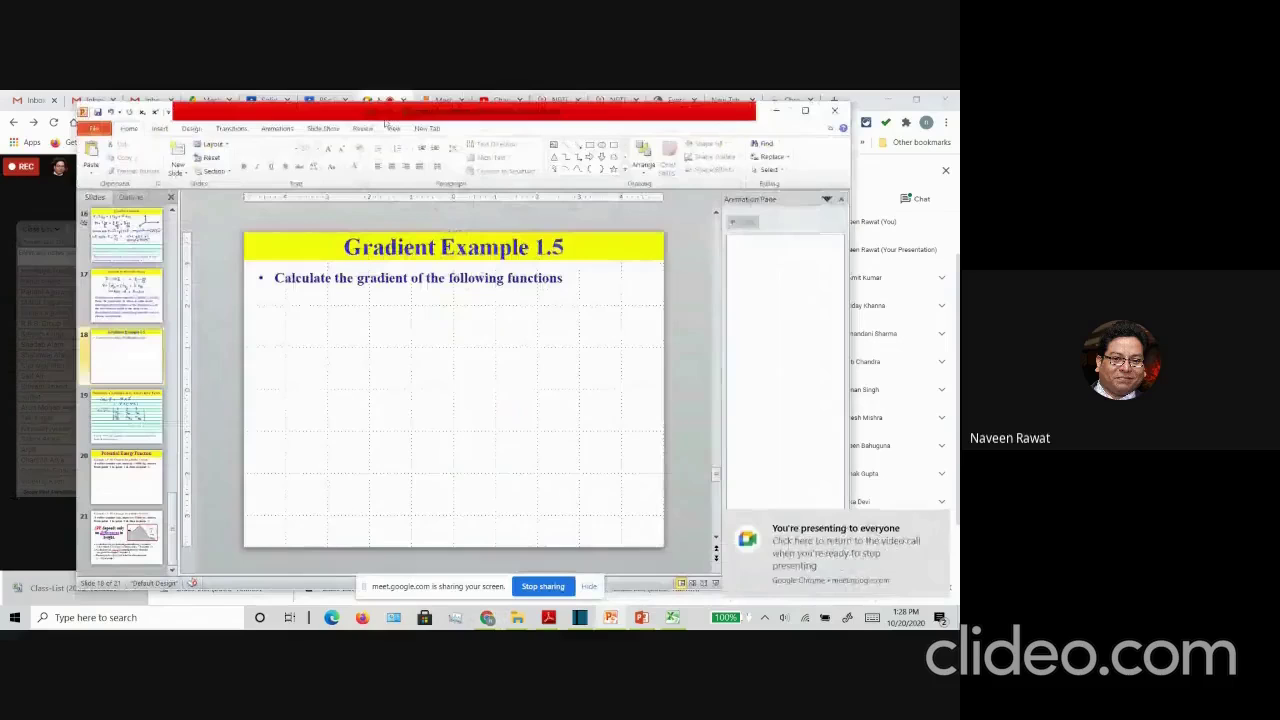
left_click_drag(386, 120, 352, 118)
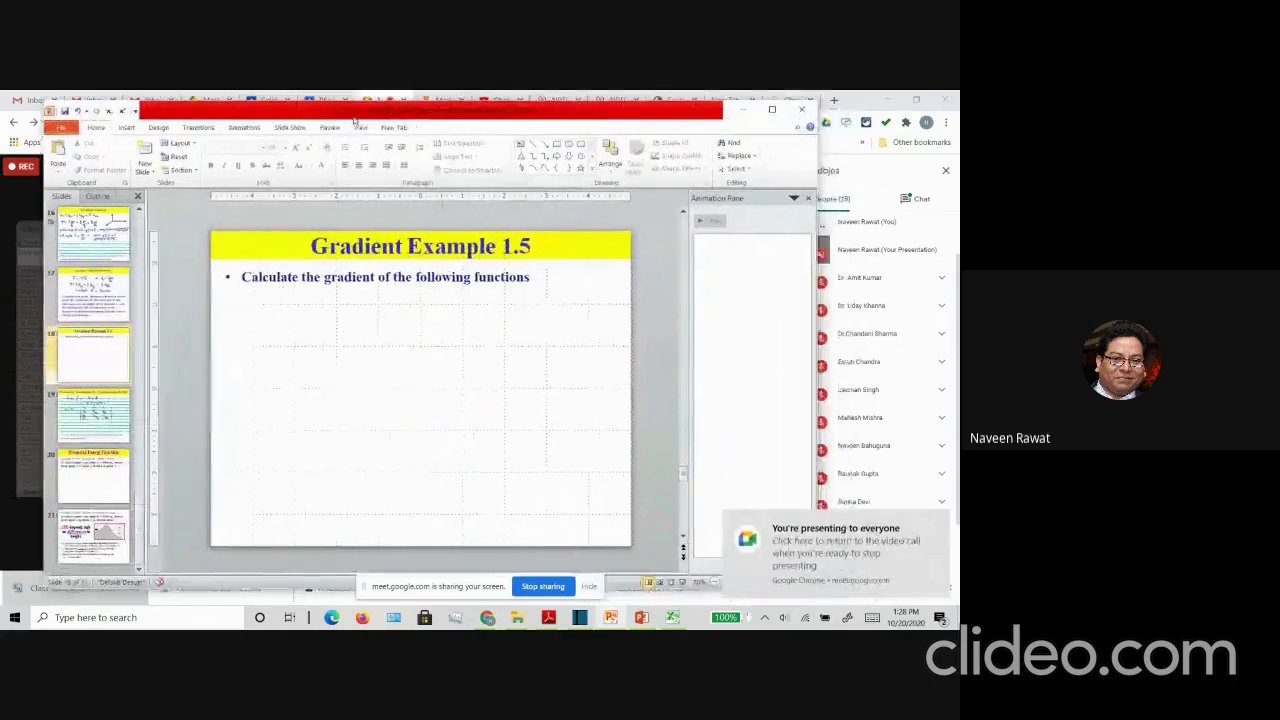
left_click(780, 113)
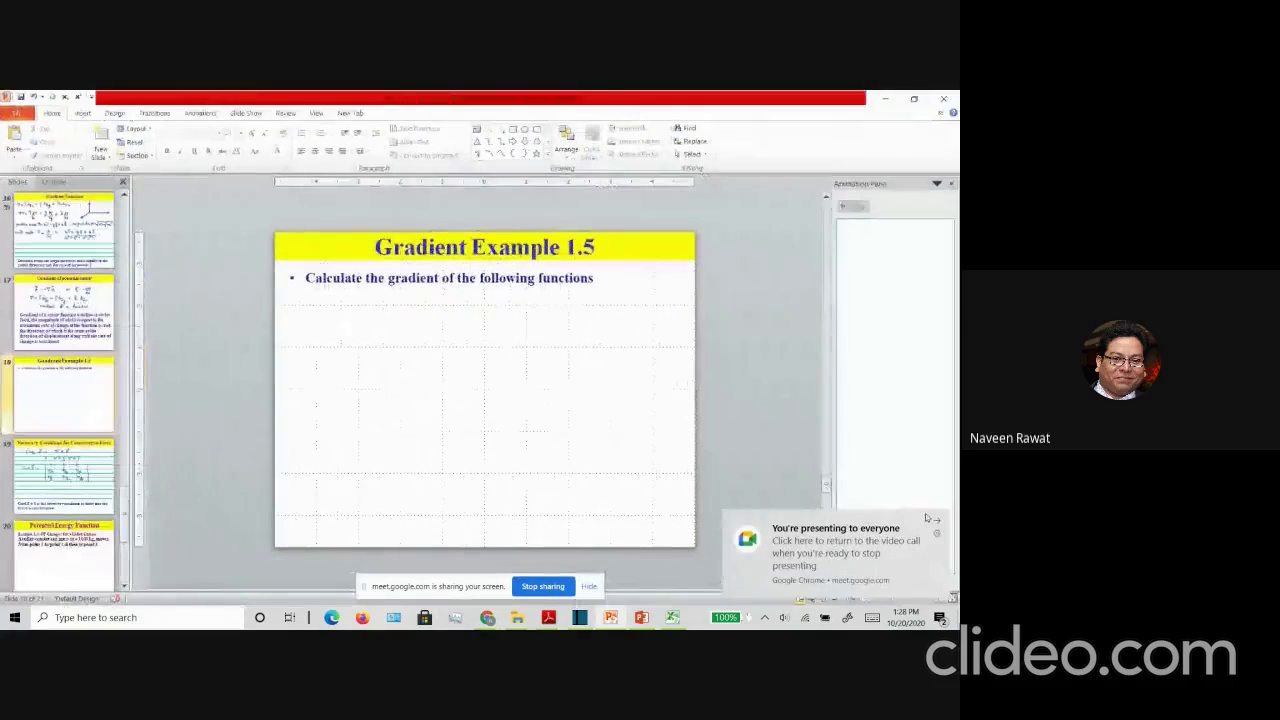
left_click(931, 519)
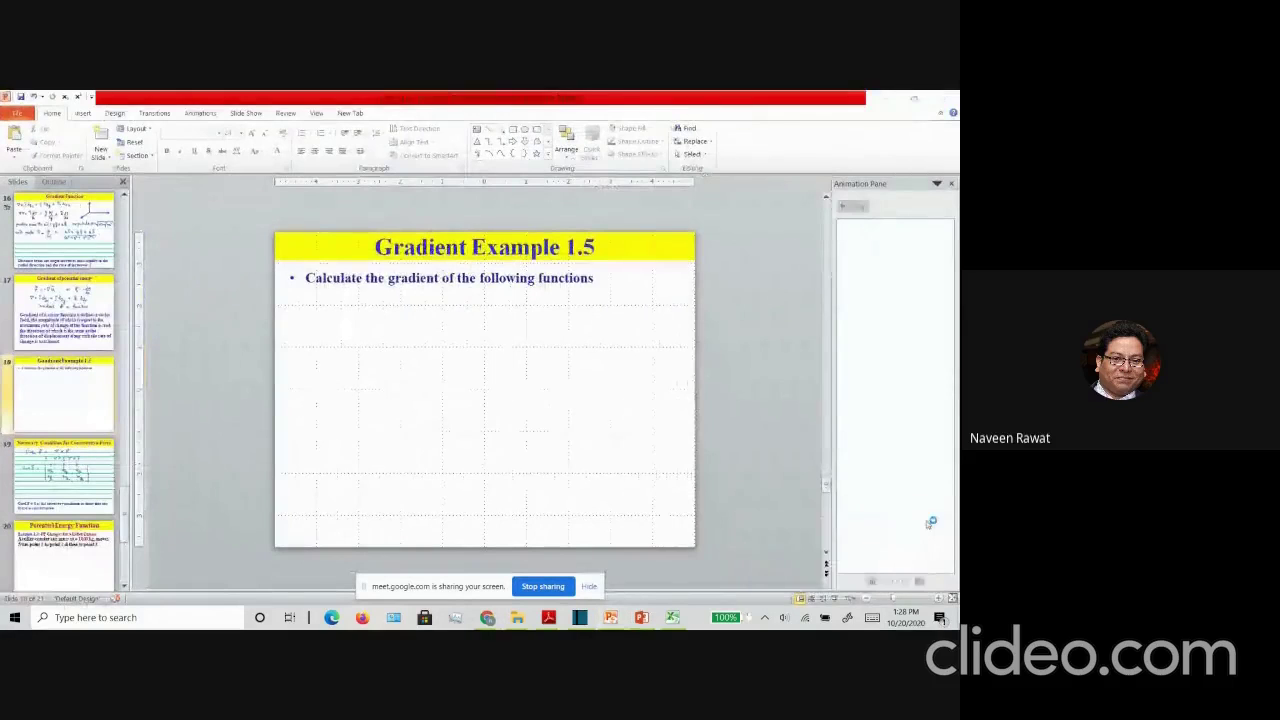
key("alt+Tab")
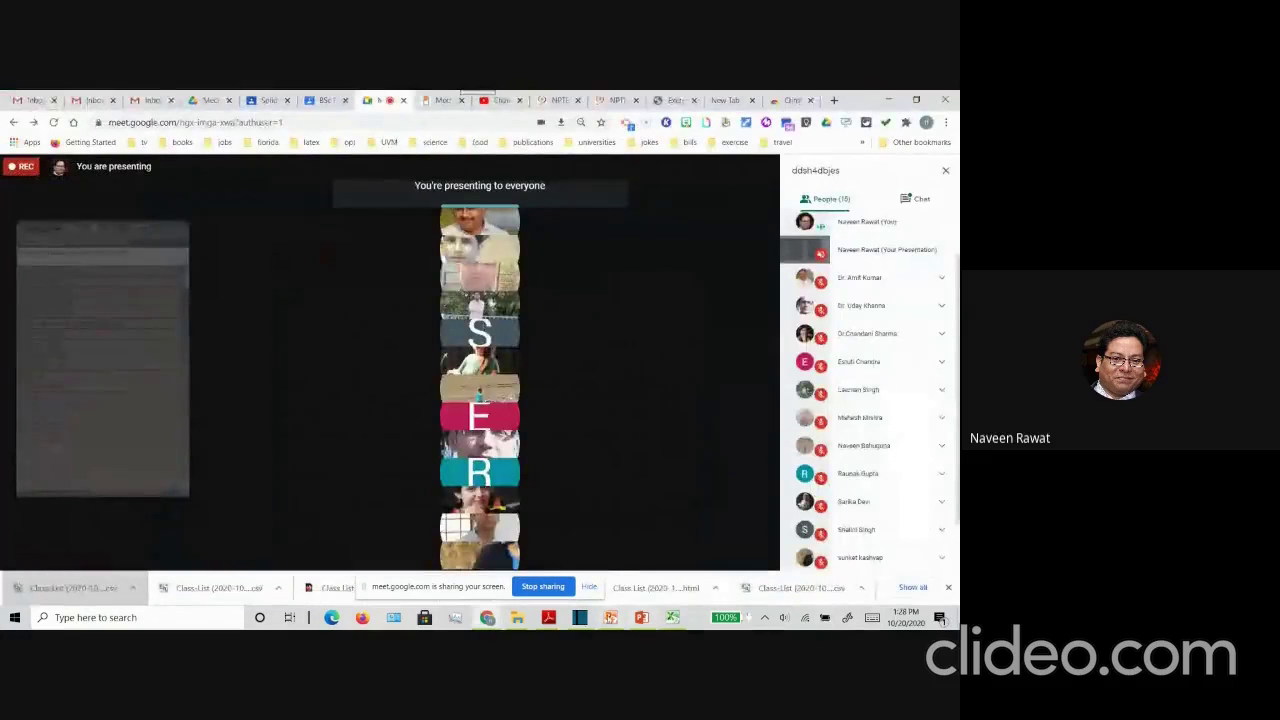
key("alt+Tab")
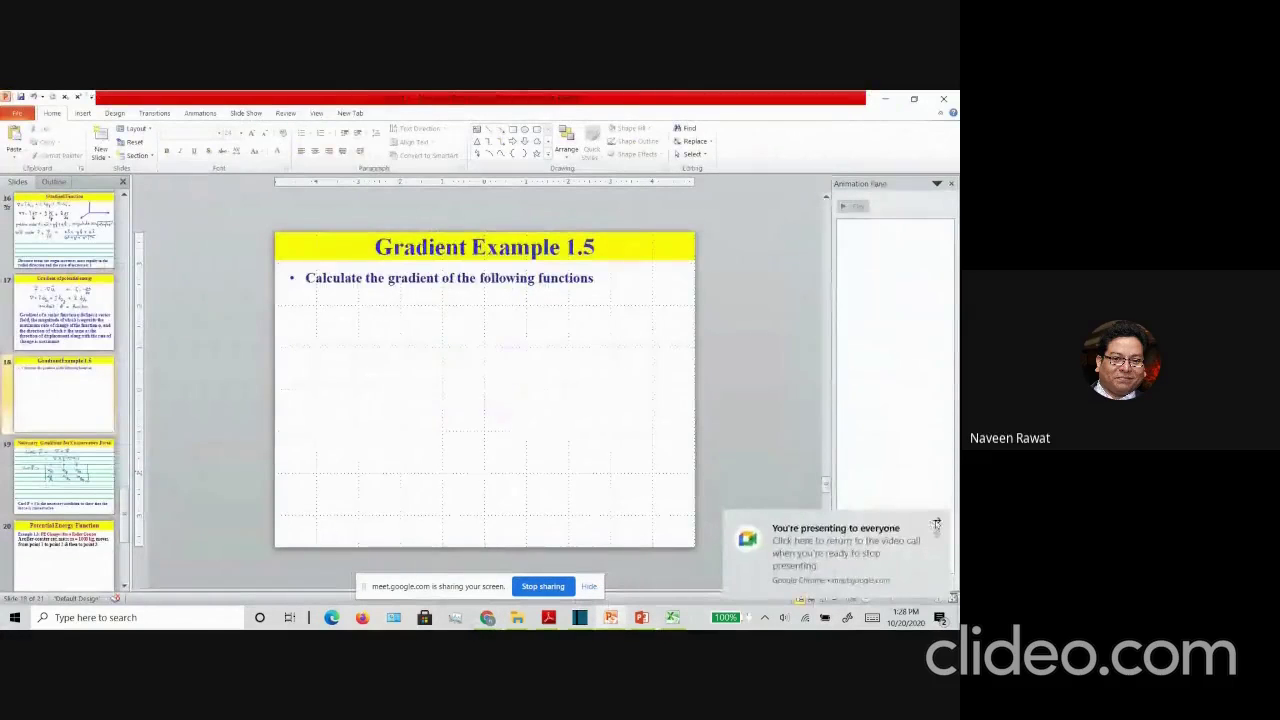
left_click(935, 521)
left_click(834, 599)
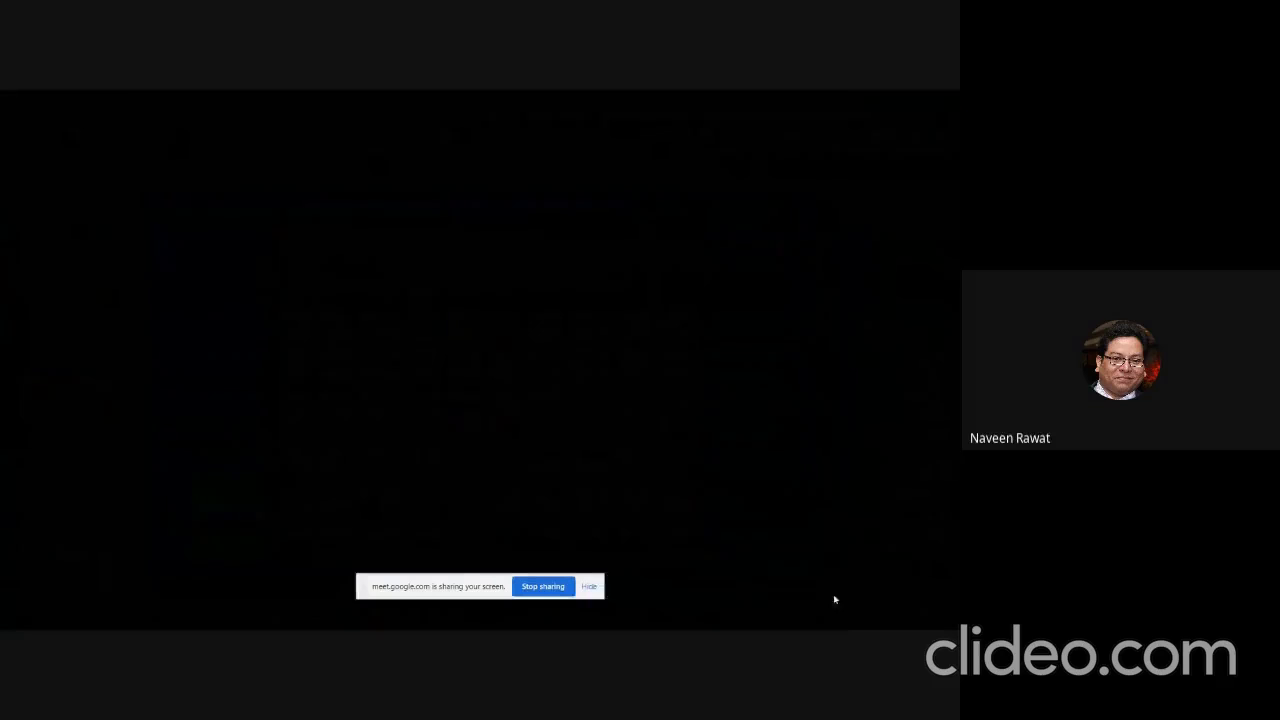
Step: Page forward through the slide show, viewing the friction, gravitational PE and elastic potential energy slides
key("Right")
key("Right")
key("Right")
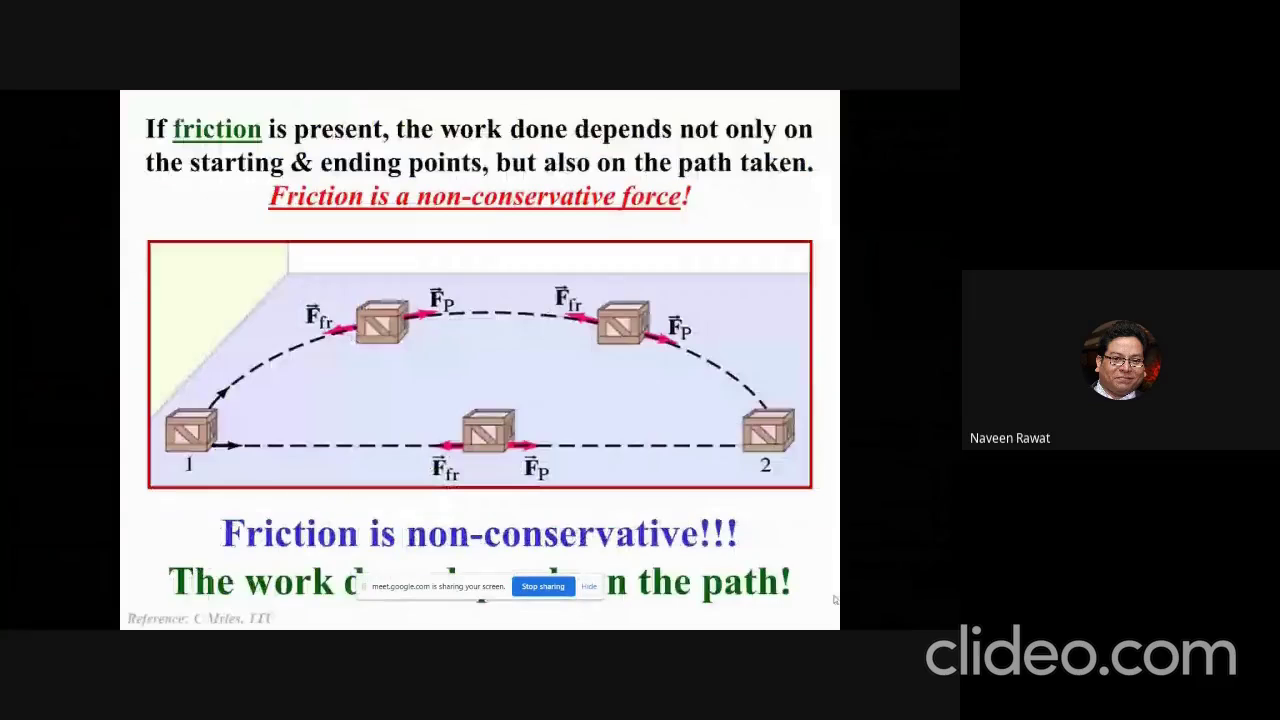
key("Right")
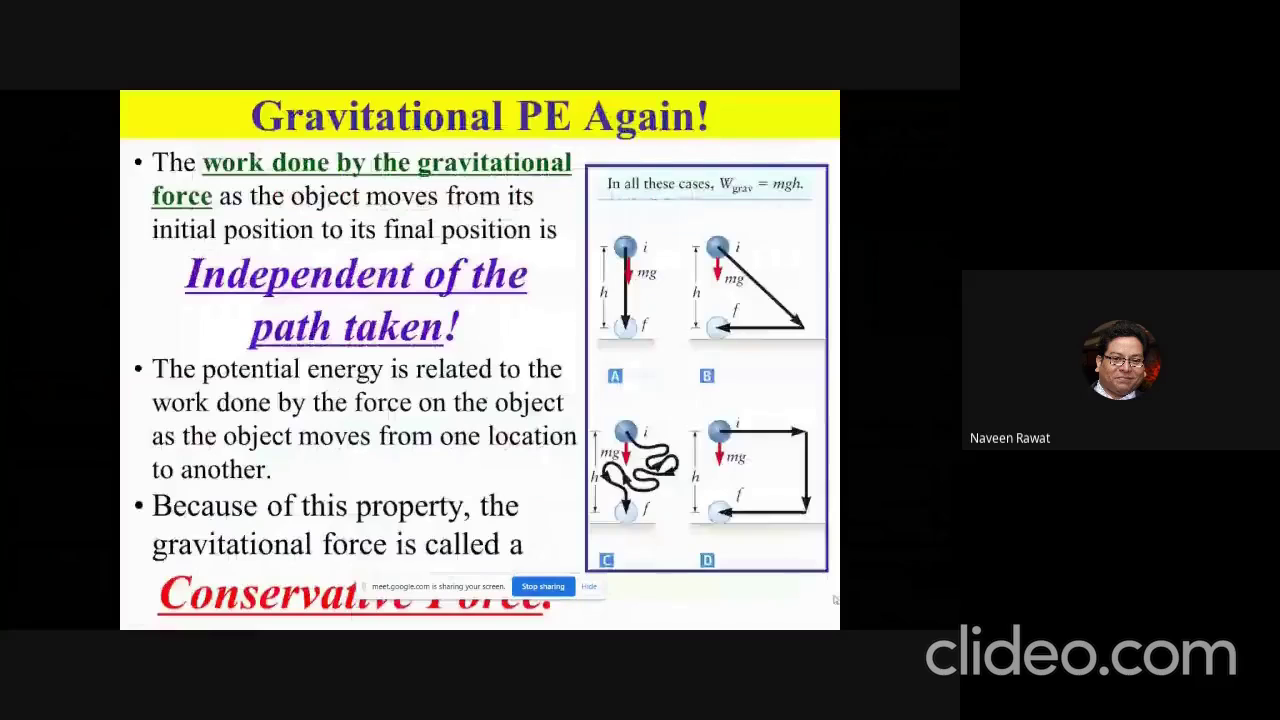
key("Right")
key("Right")
key("Right")
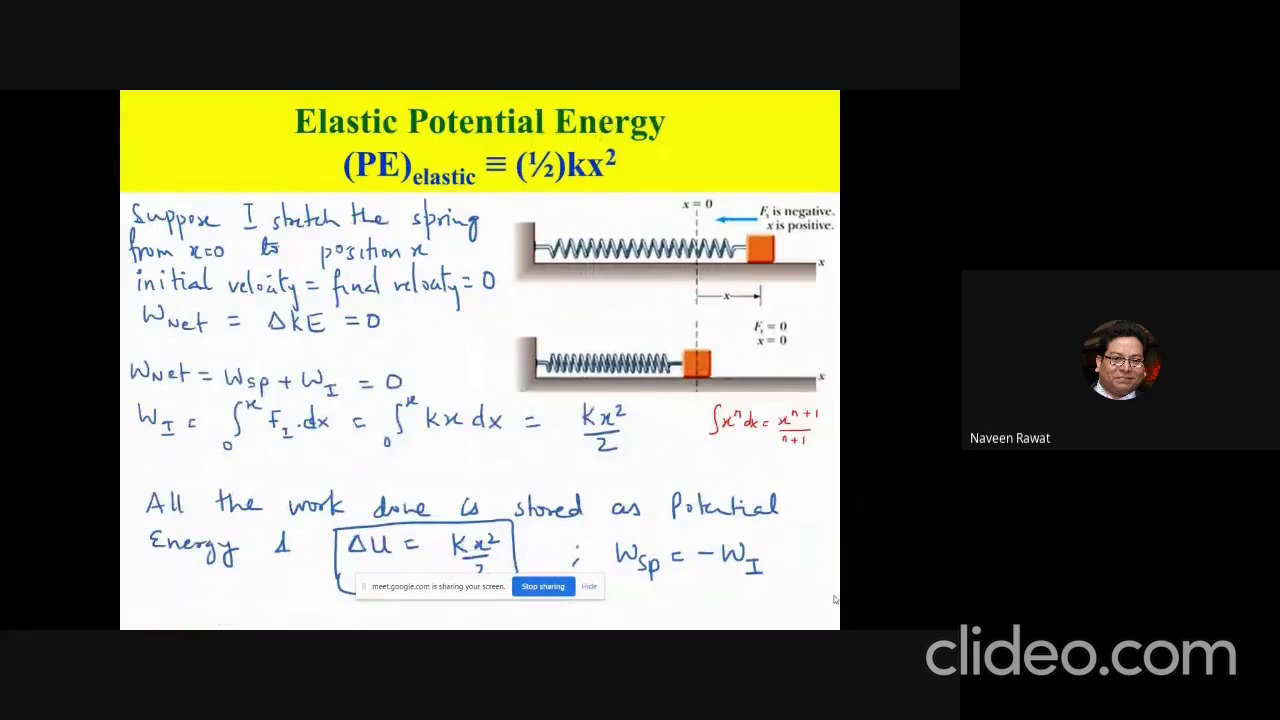
key("Right")
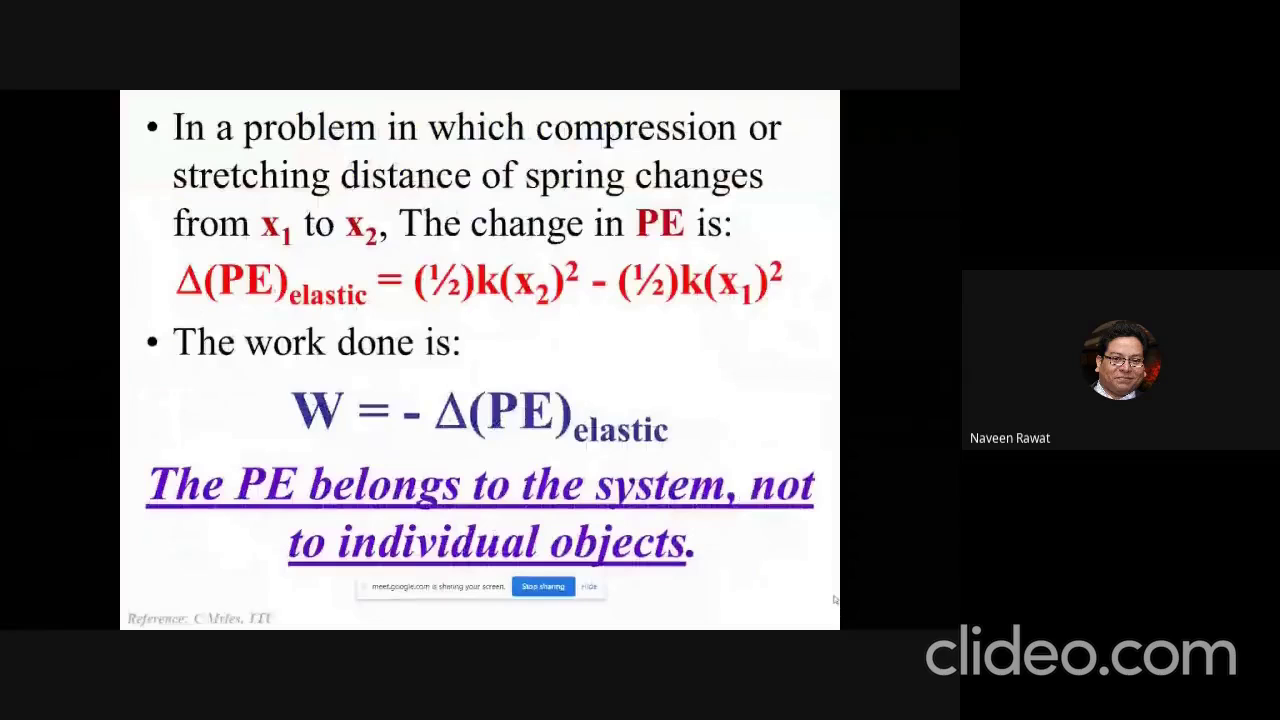
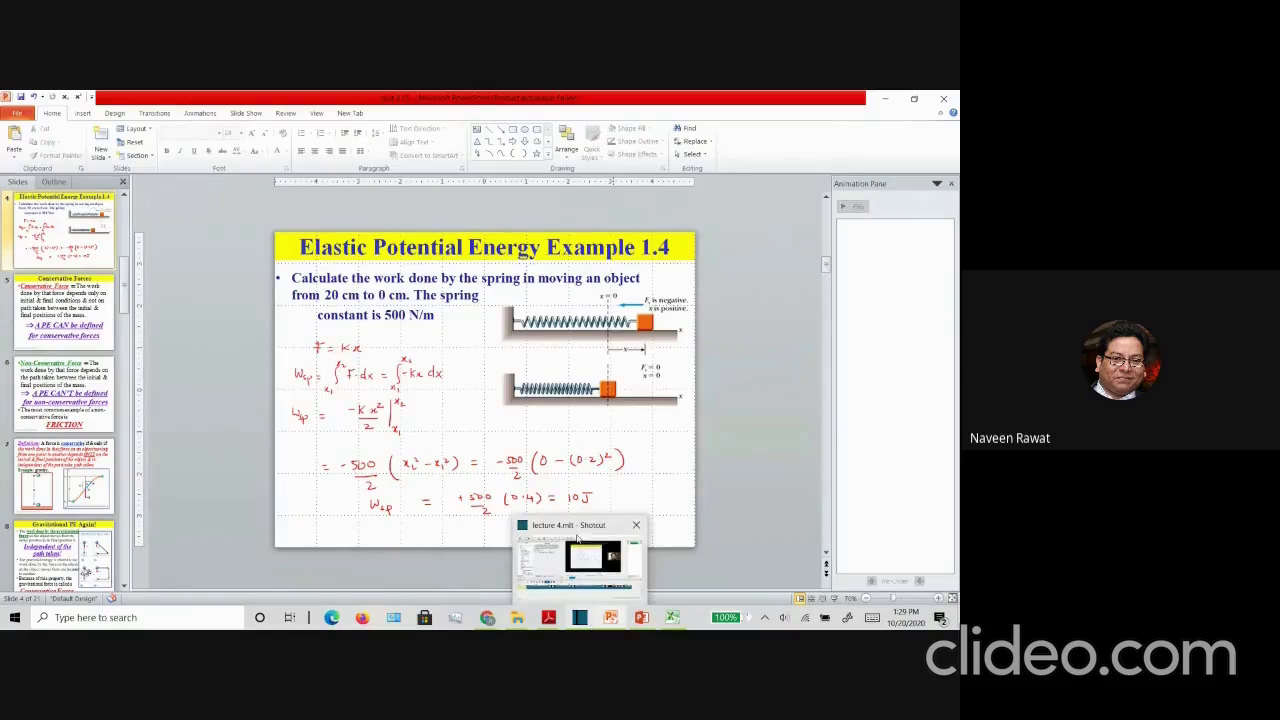
Step: In the lecture 4 project in Shotcut, try shifting a short V1 clip along the timeline, undo the shift and reposition the playhead
left_click(577, 540)
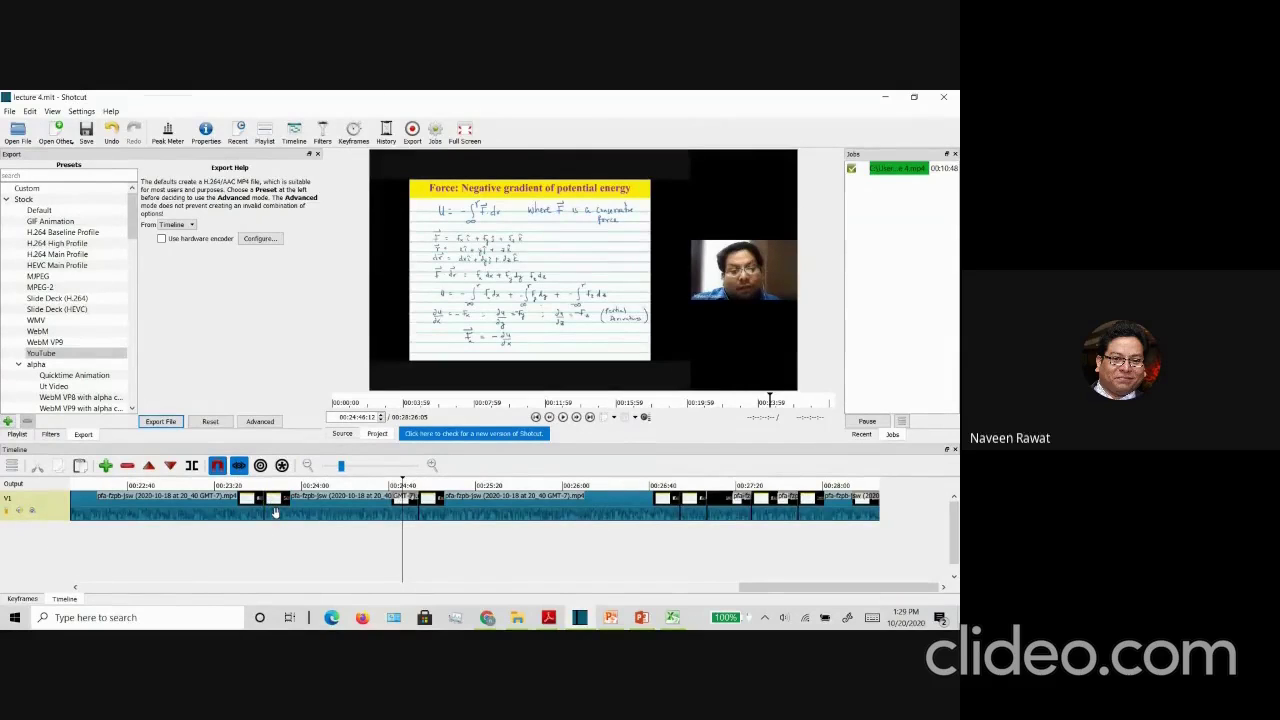
left_click_drag(275, 512, 288, 512)
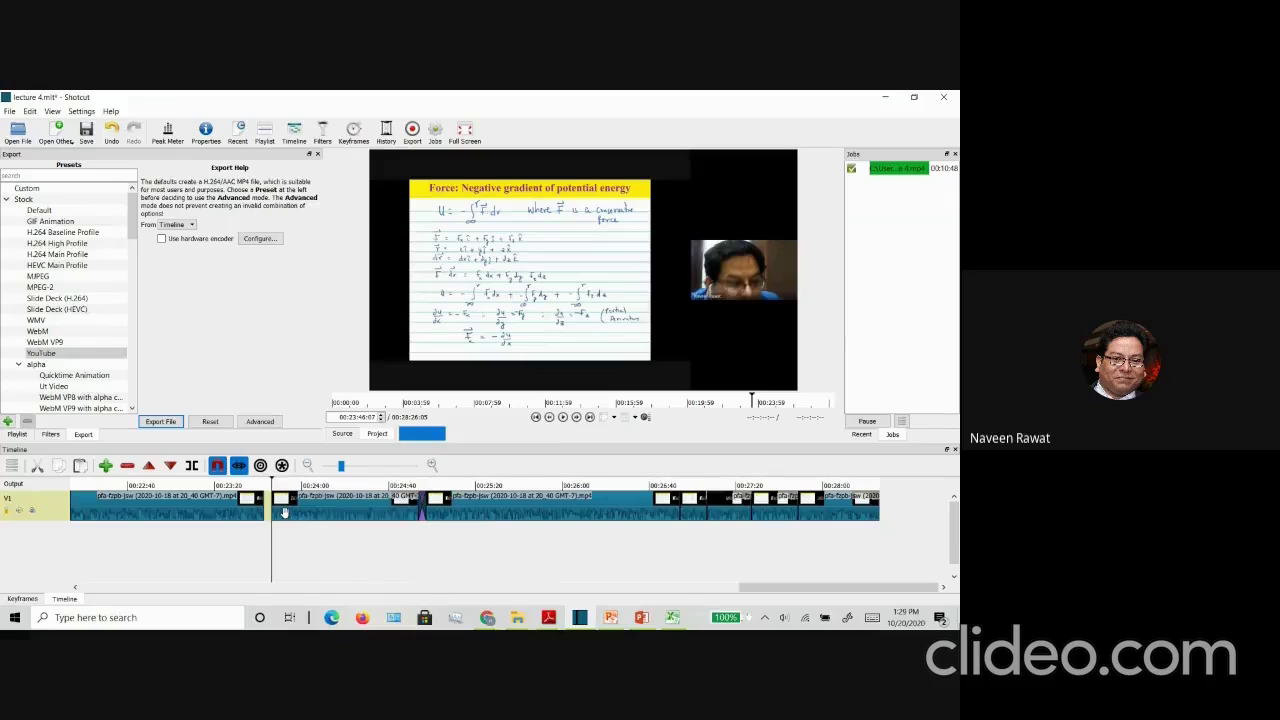
key("ctrl+z")
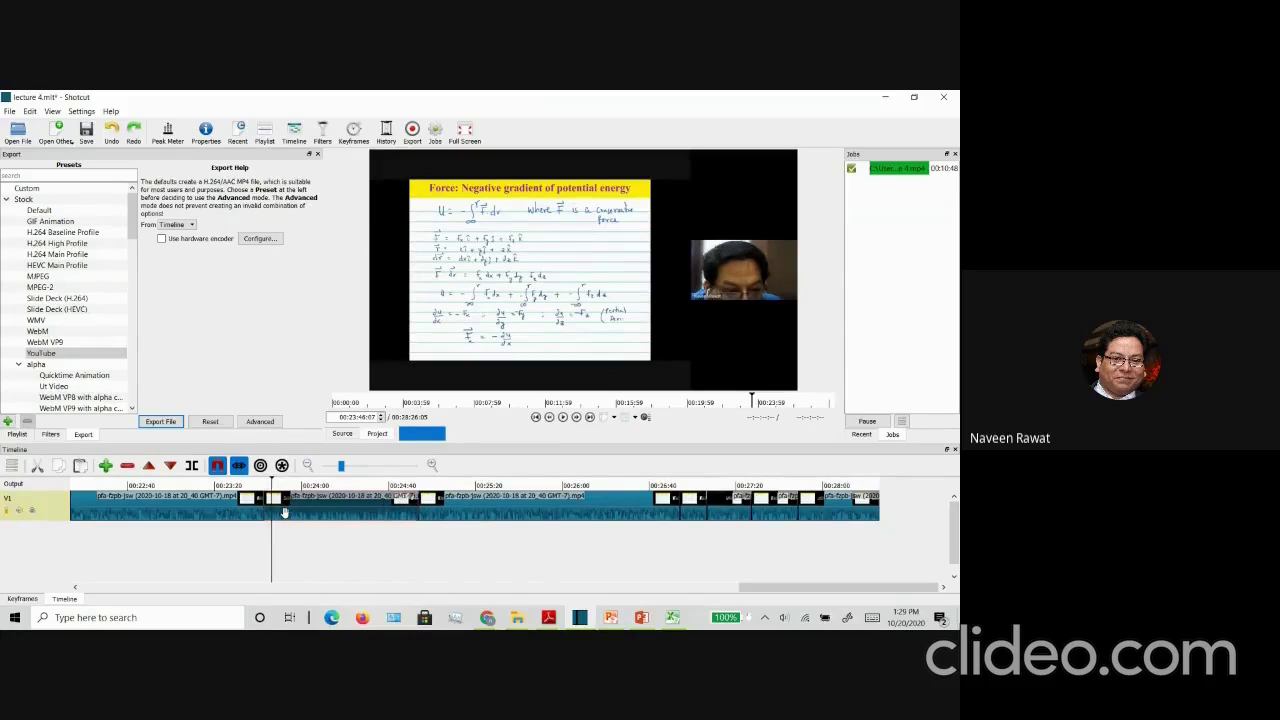
left_click(255, 485)
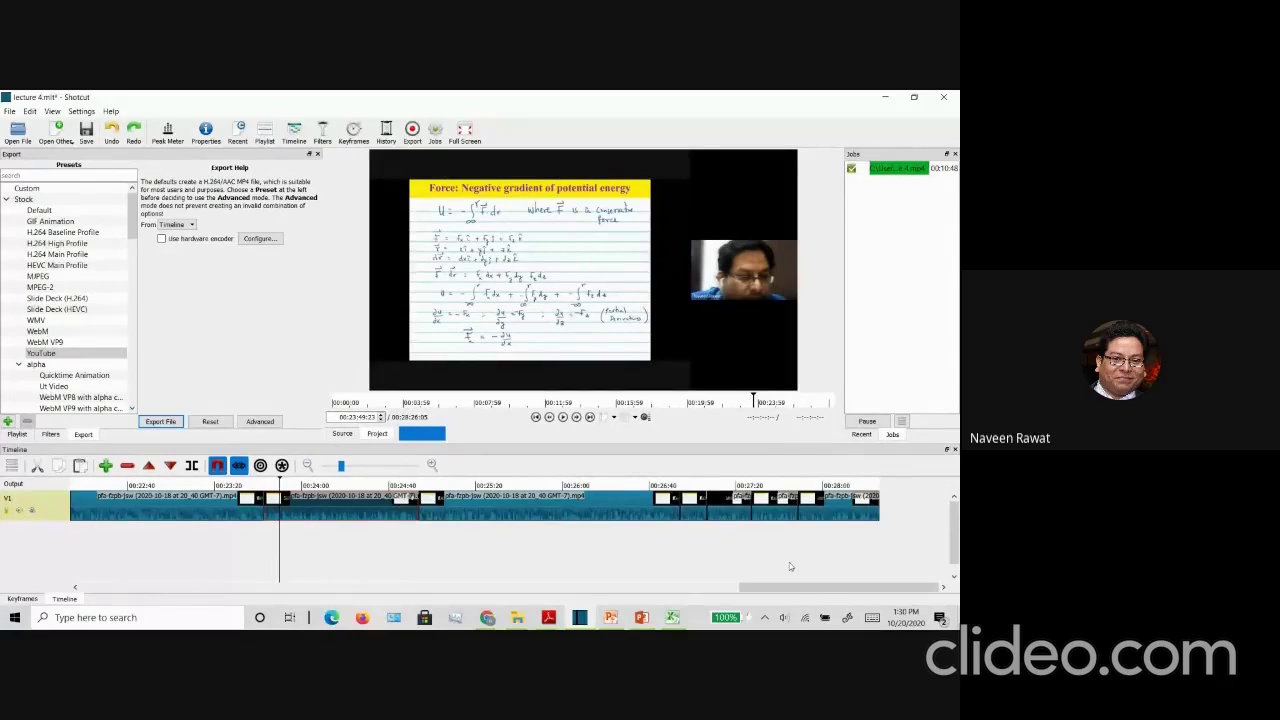
Step: Minimize Shotcut and the PowerPoint presentation to return to the Google Meet call in the browser
left_click(913, 96)
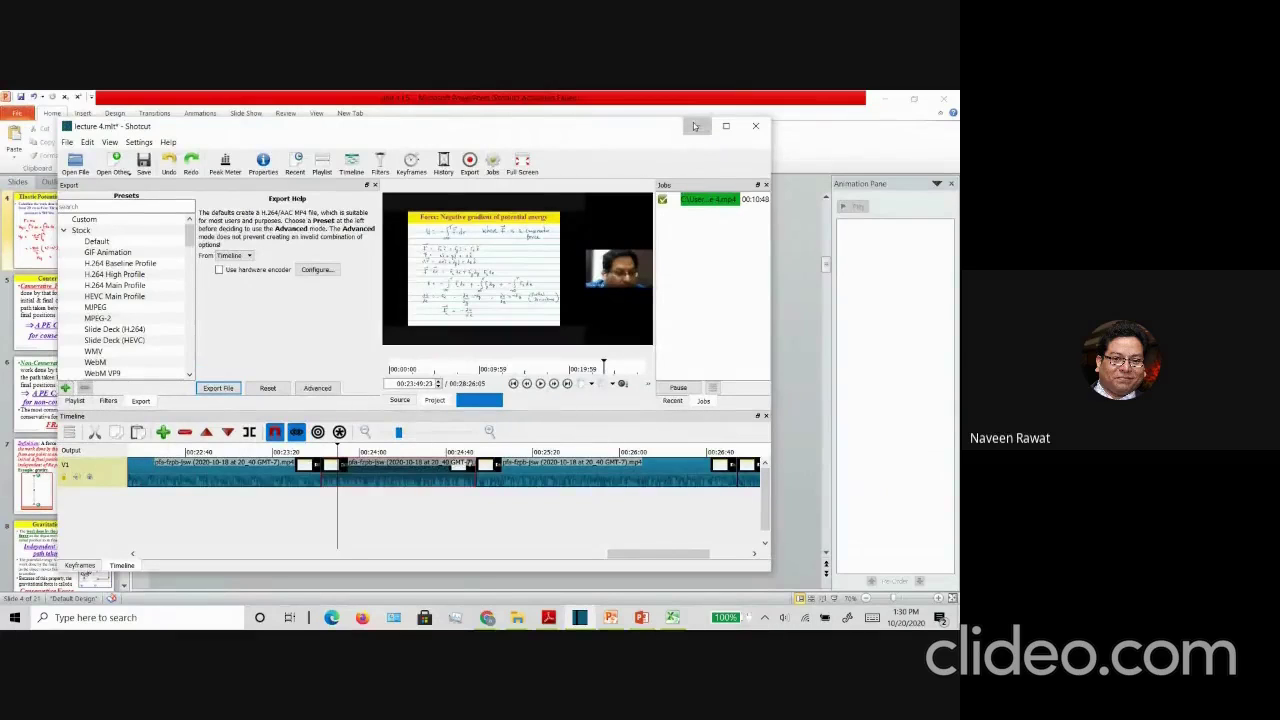
left_click(695, 126)
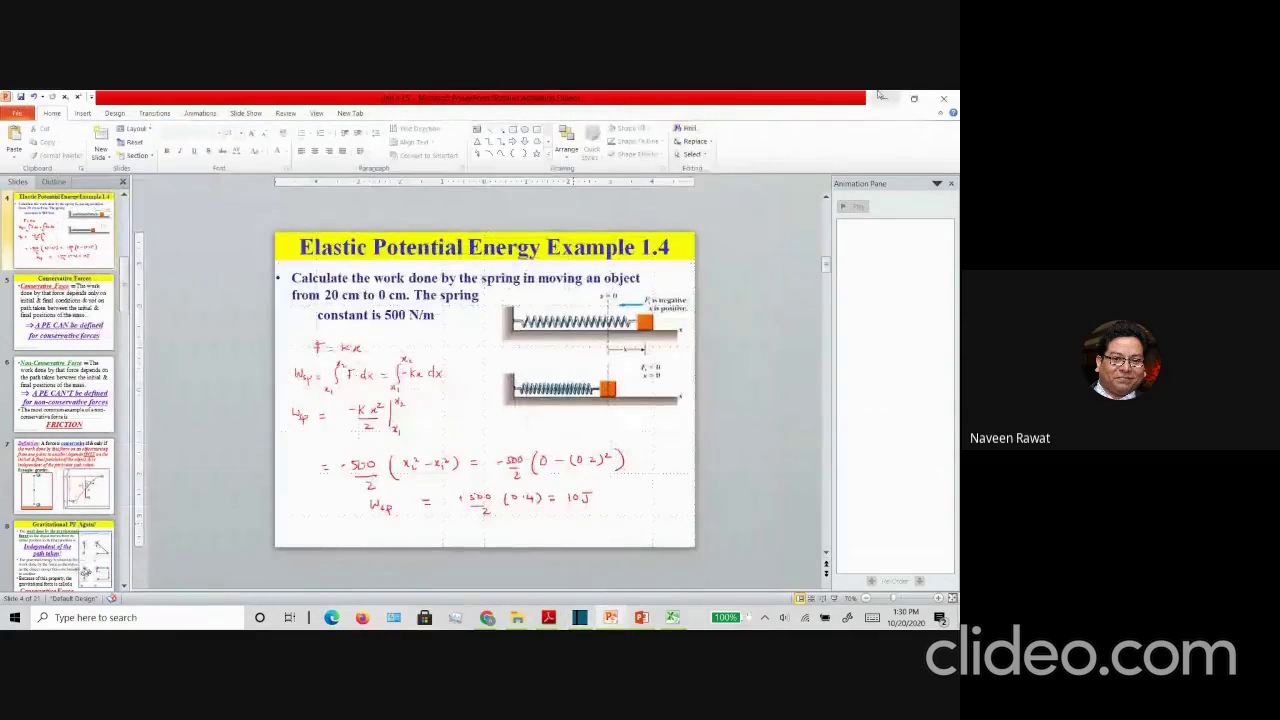
left_click(880, 96)
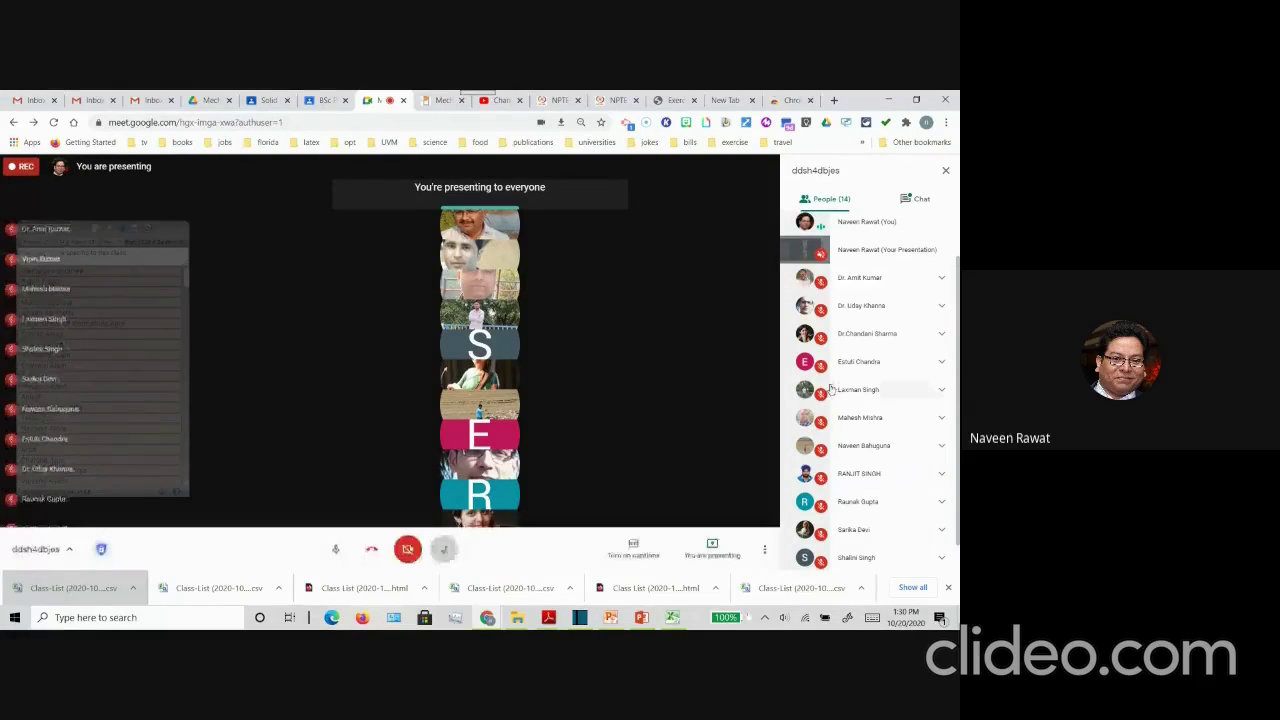
Step: Switch to YouTube Studio and look through the channel's uploads up to the latest lecture videos
left_click(506, 101)
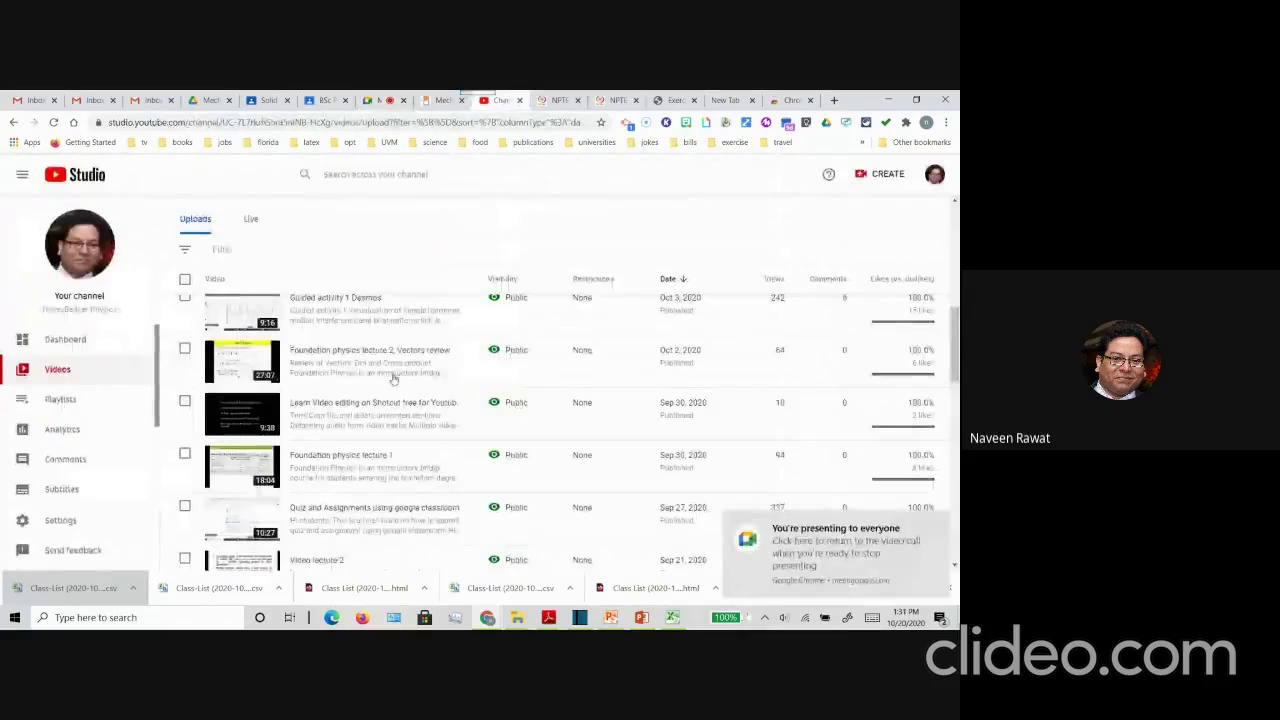
scroll(393, 377, "up", 3)
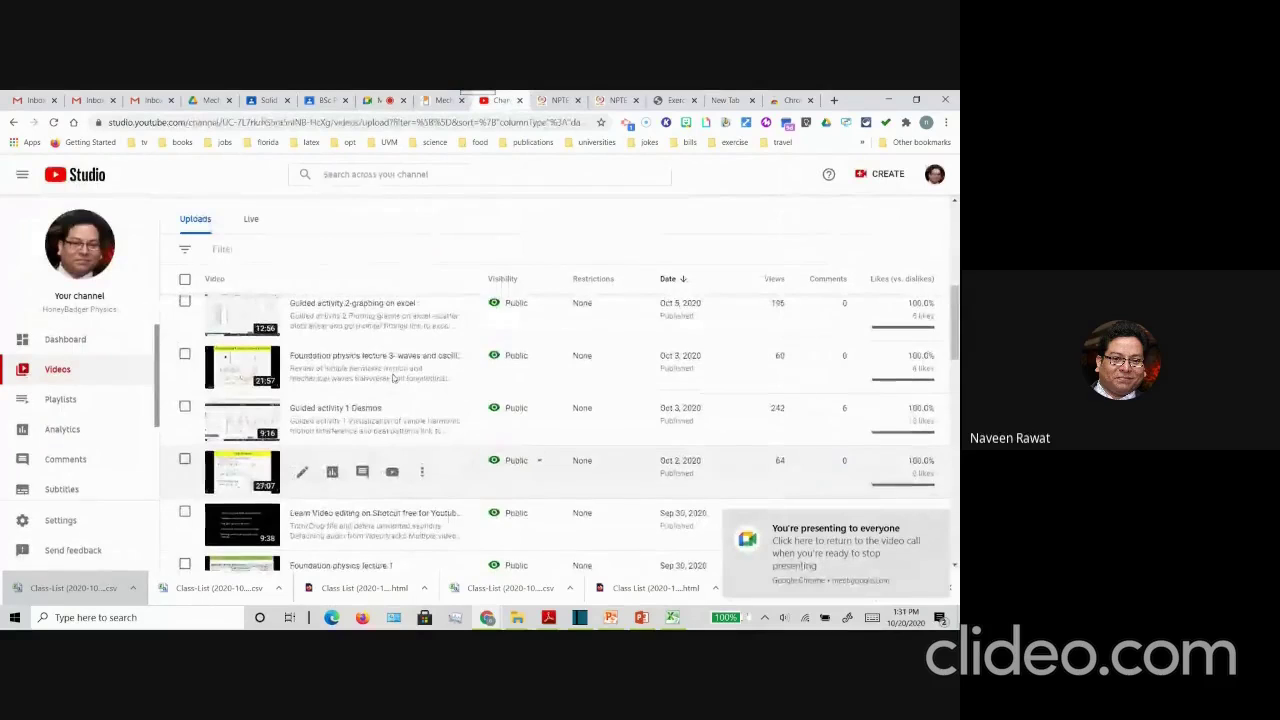
scroll(393, 377, "up", 2)
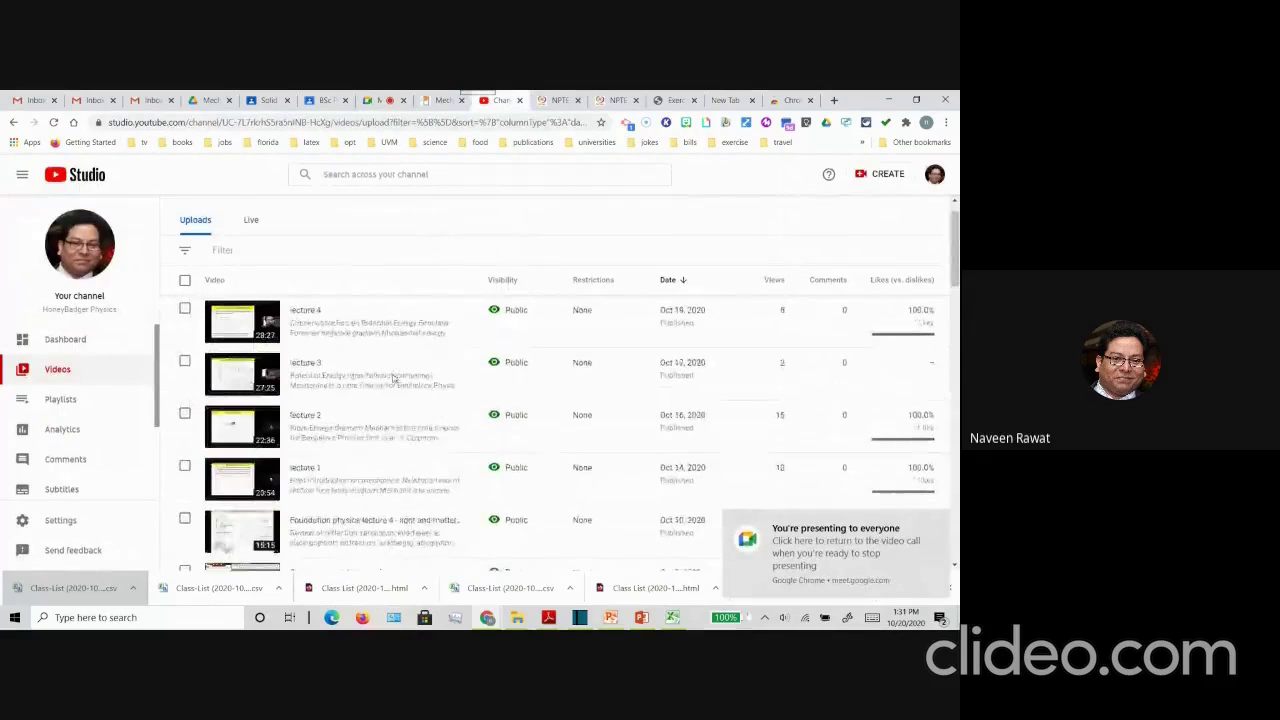
Step: Look through the channel's older uploads down to the September 2020 videos, and return to the Google Meet call
scroll(393, 377, "up", 1)
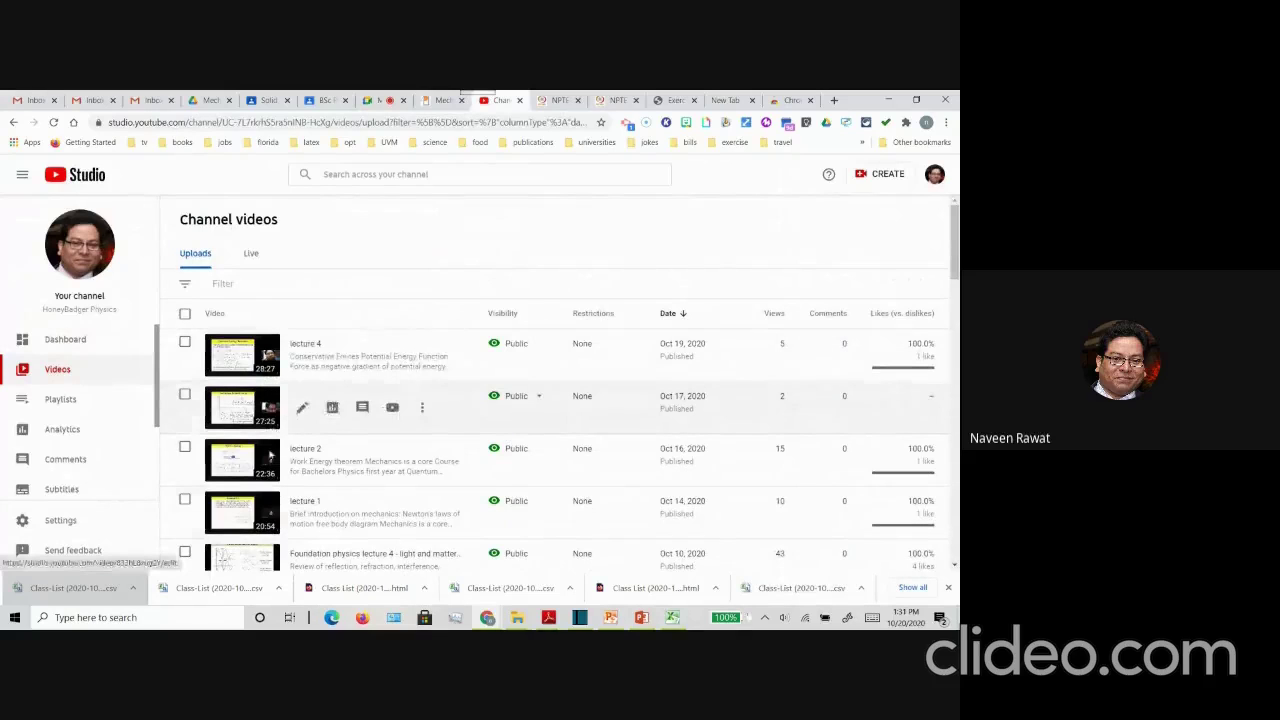
scroll(273, 498, "down", 3)
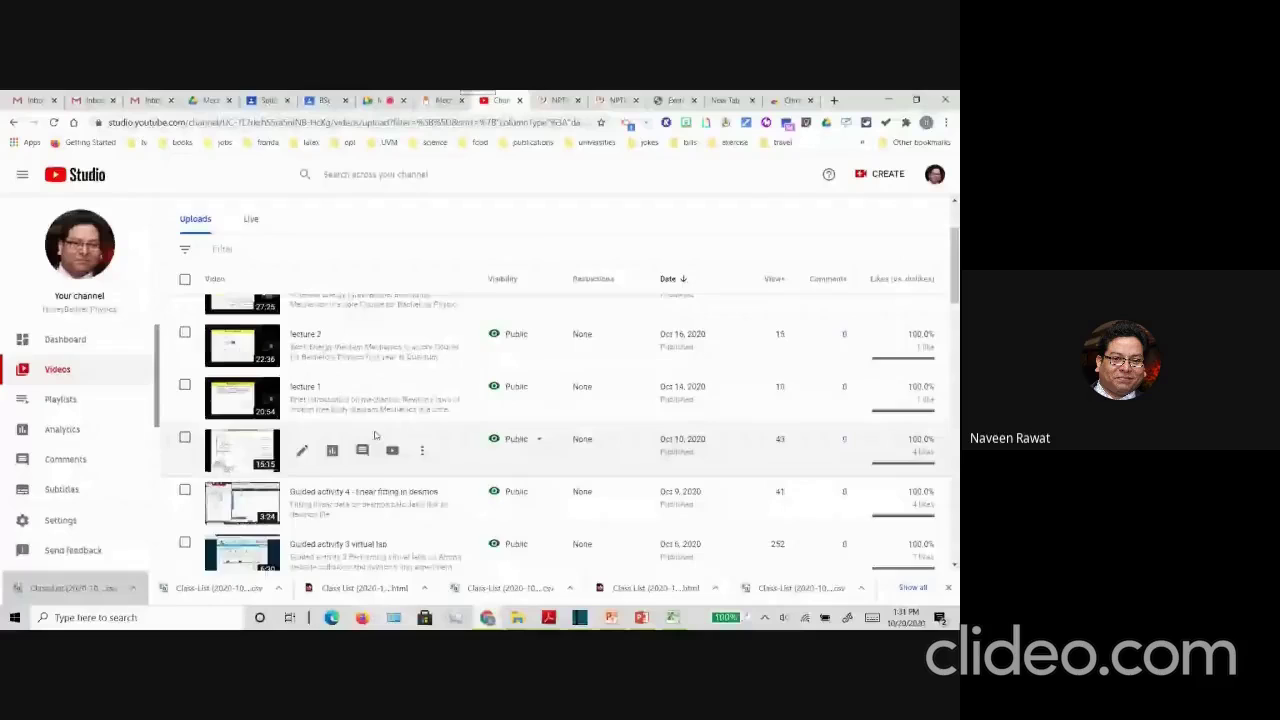
scroll(375, 434, "down", 1)
scroll(375, 434, "down", 3)
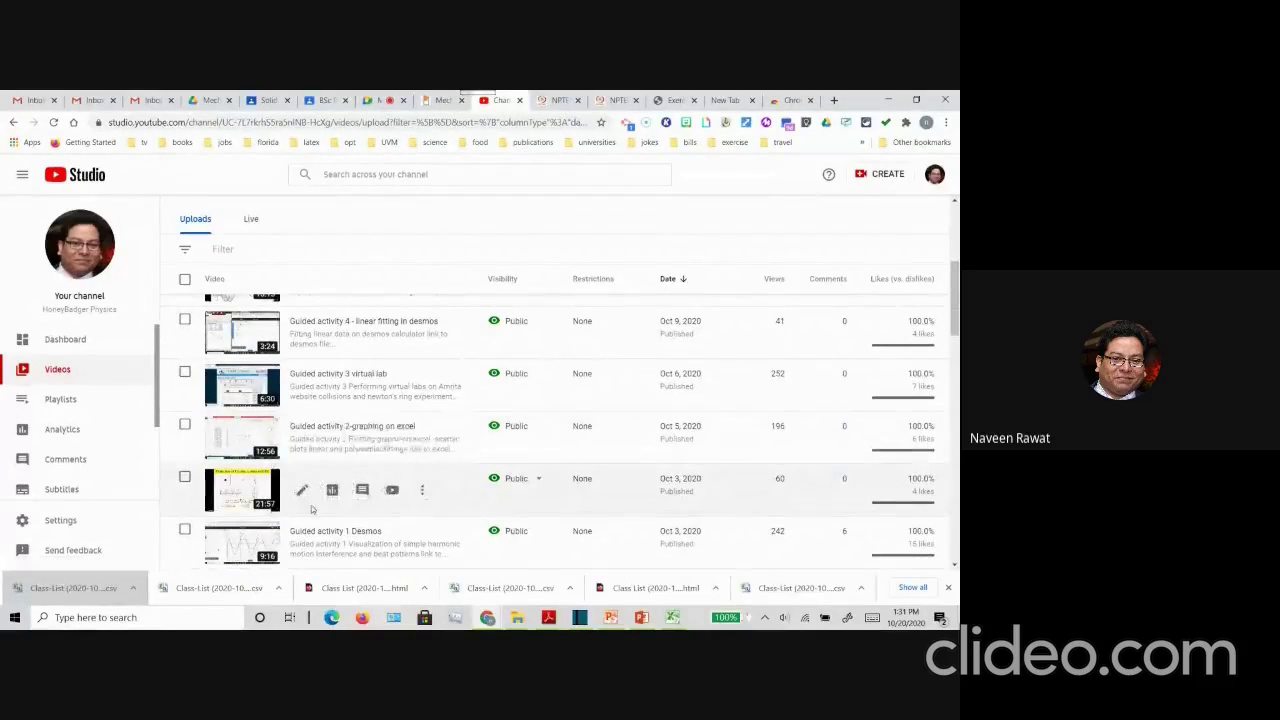
scroll(312, 505, "down", 1)
scroll(312, 508, "down", 3)
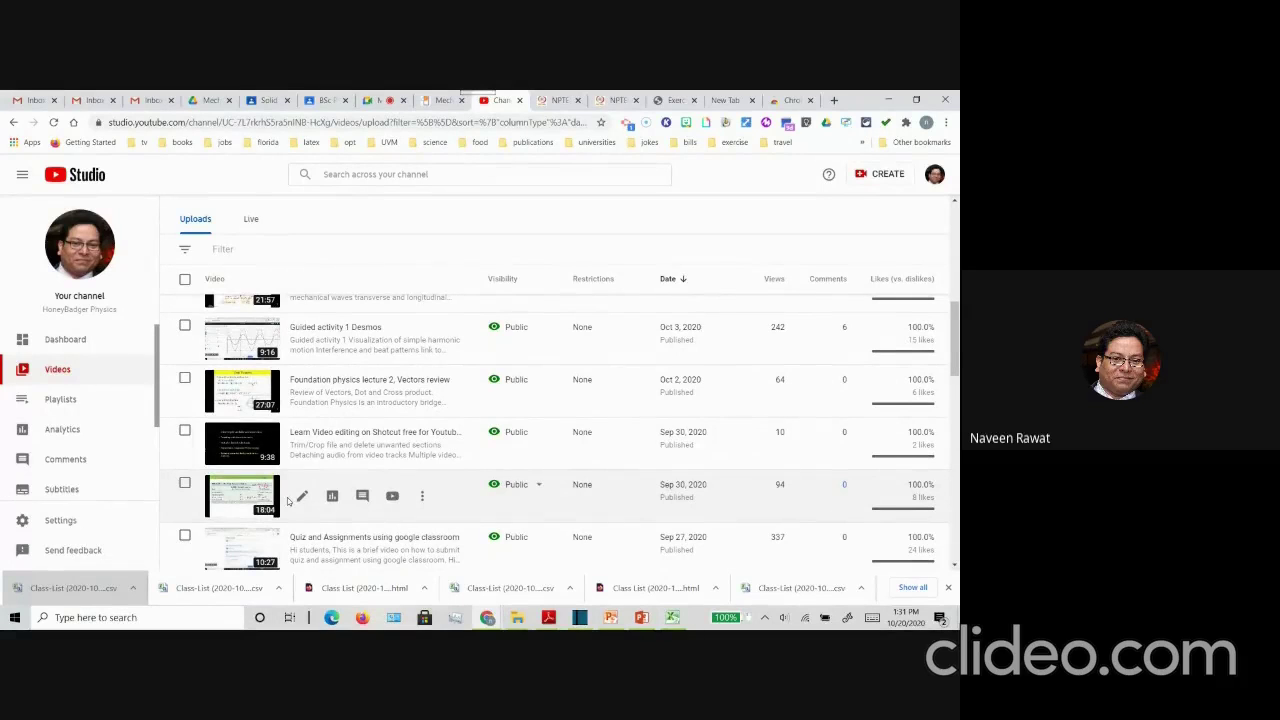
left_click(374, 104)
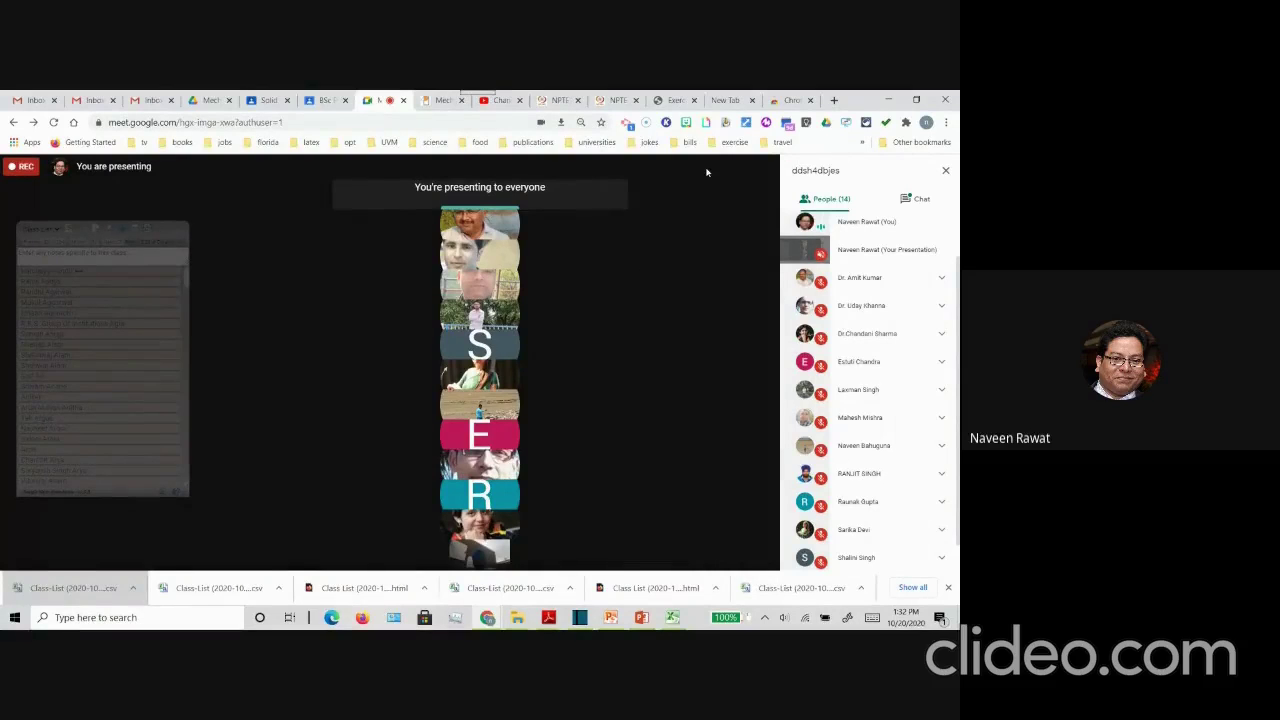
Step: Load google.com in place of the Chrome Web Store search for Google Meet attendance extensions
left_click(797, 101)
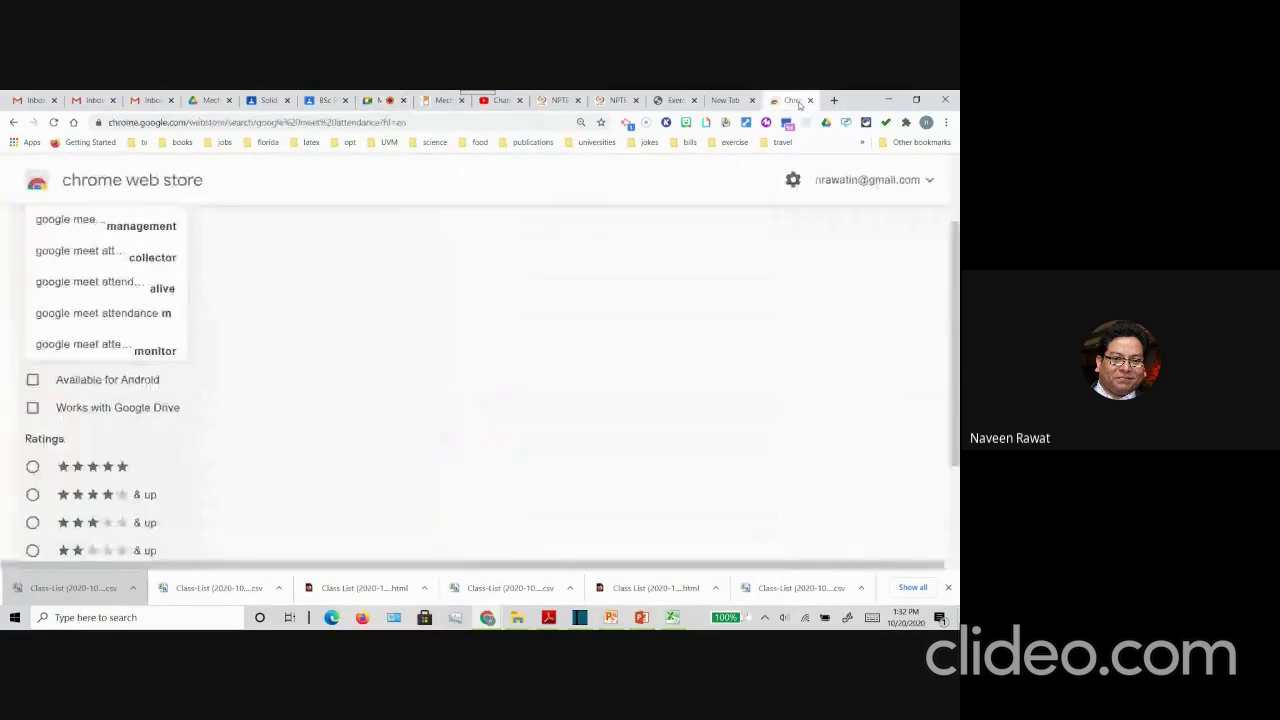
left_click(380, 121)
type("go")
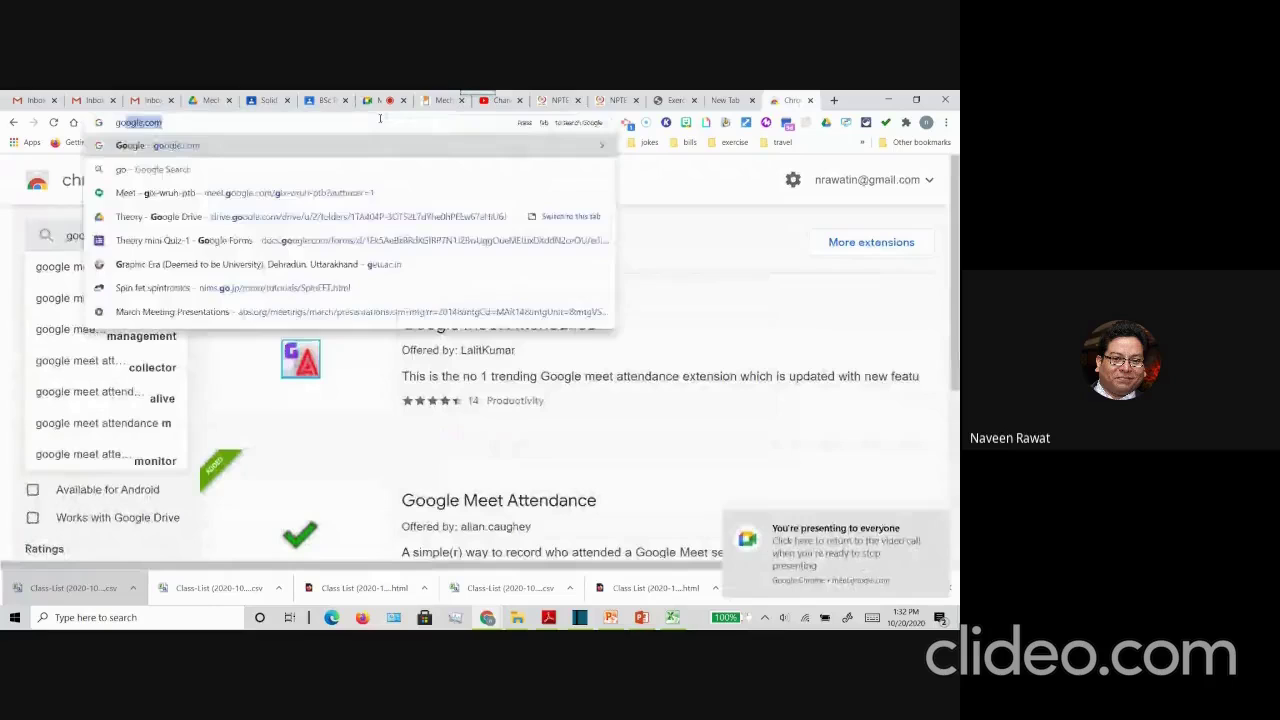
type("ogle.com")
key("Return")
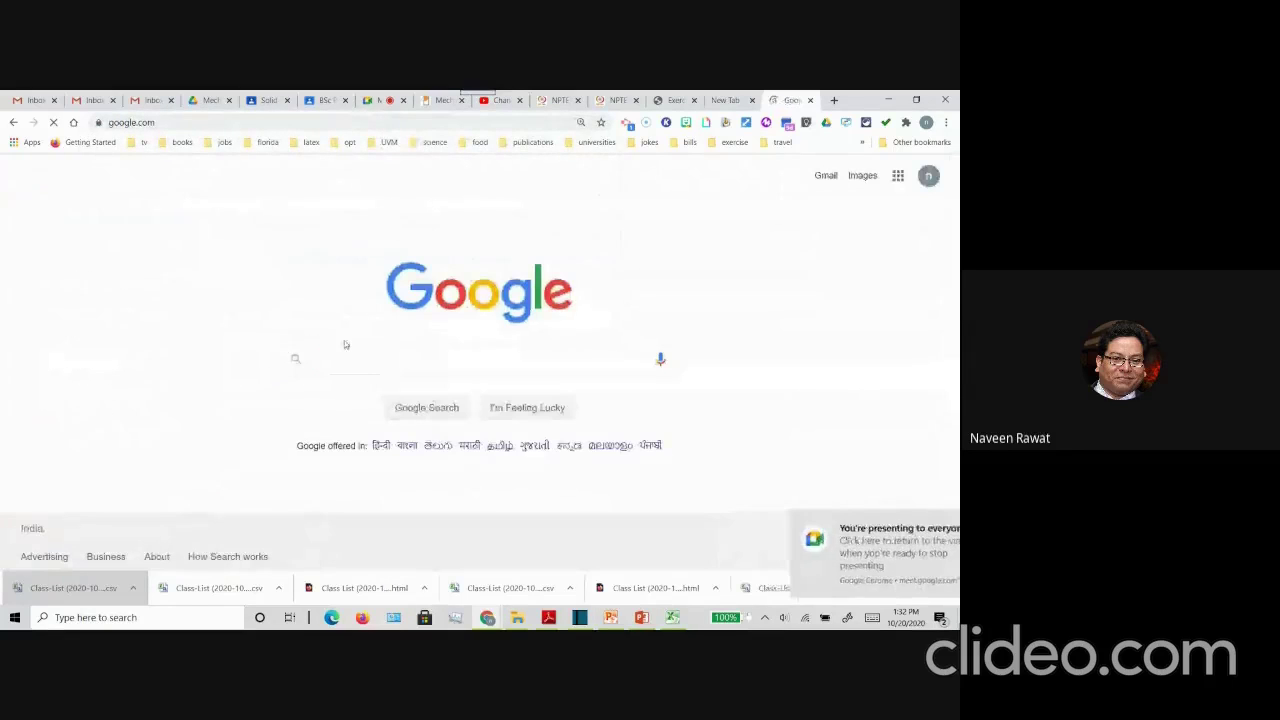
Step: Search Google for "compress video online" and open Clideo's online video compressor
type("compress")
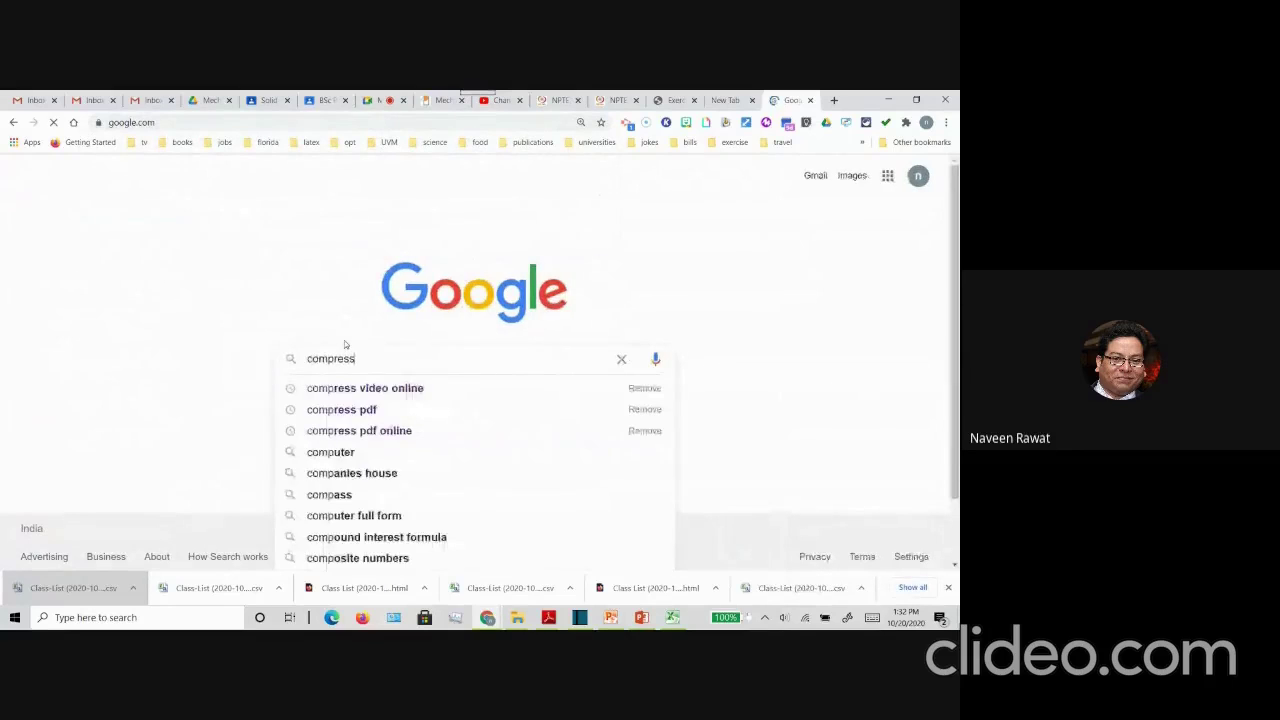
key("Down")
key("Down")
key("Up")
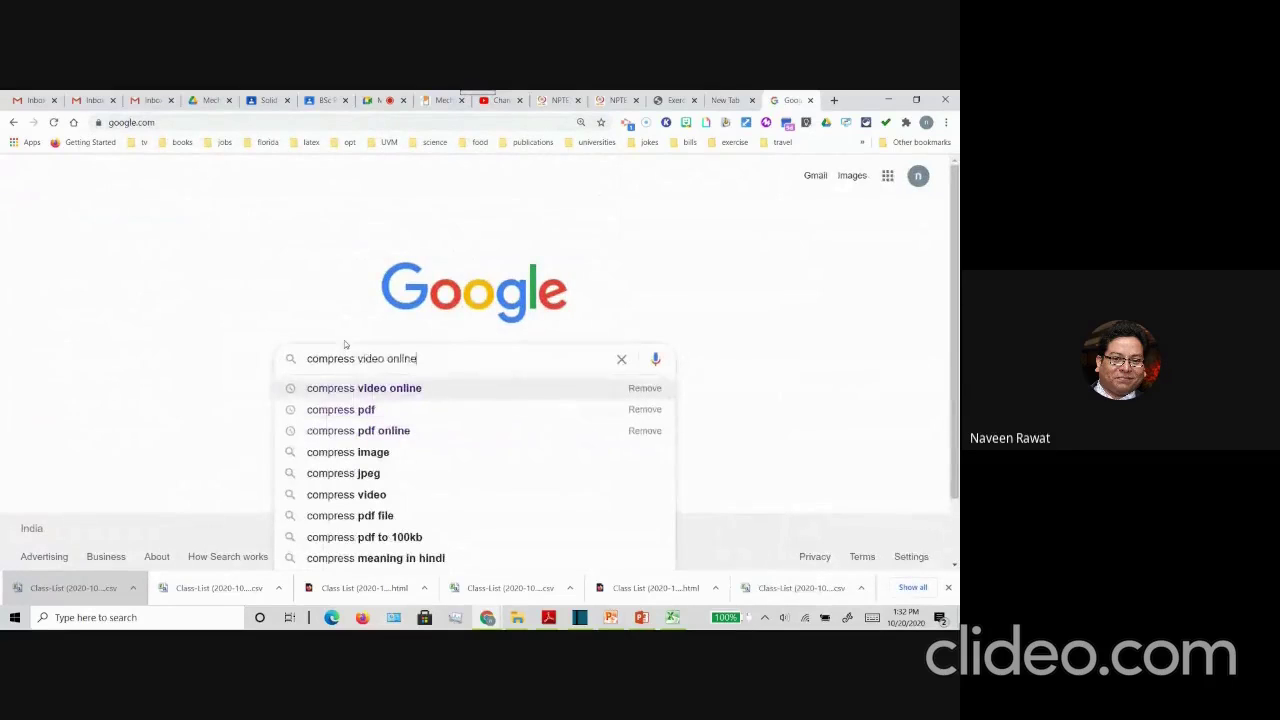
key("Return")
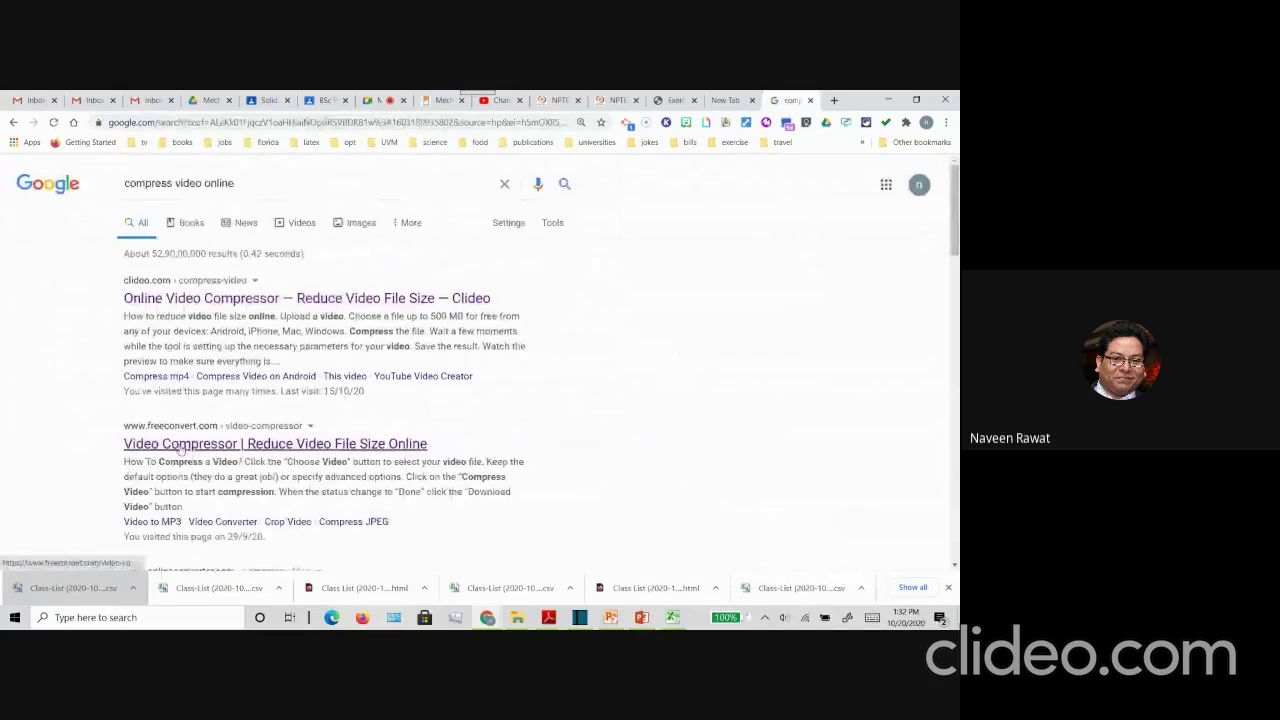
left_click(232, 300)
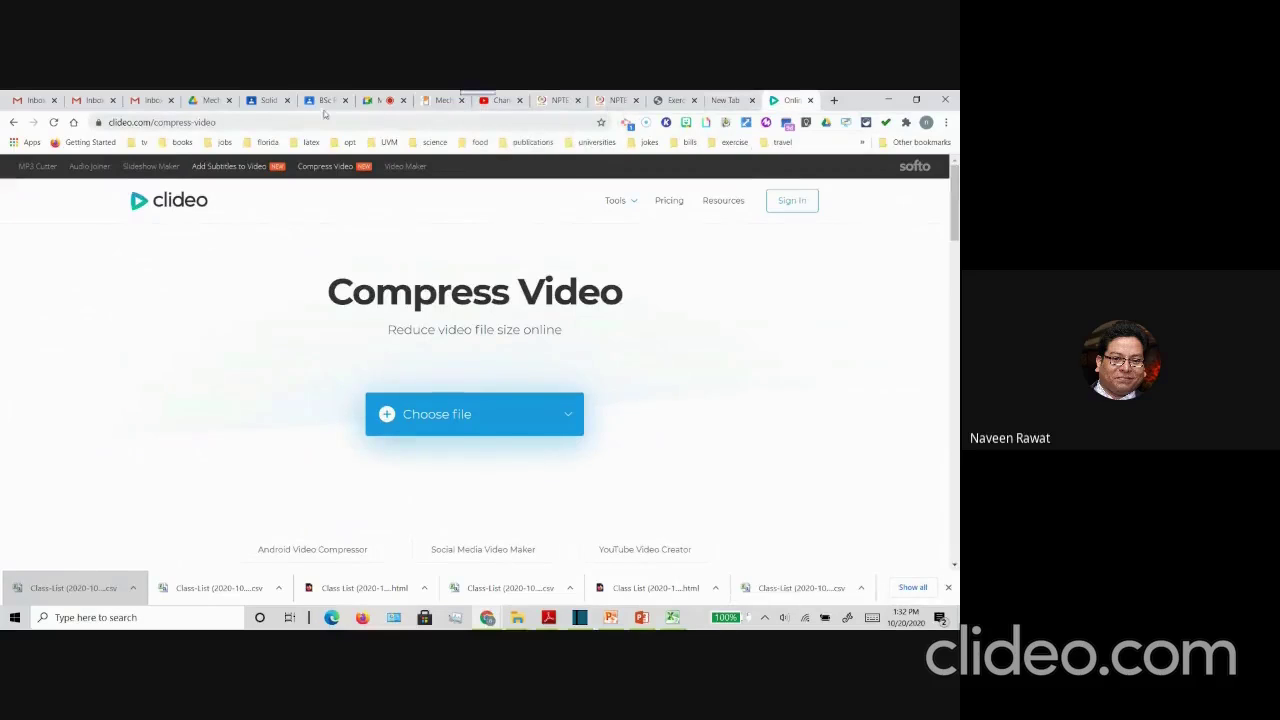
Step: In Google Drive, open the videos folder under Mechanics > Theory and check the lecture videos' file sizes
left_click(211, 101)
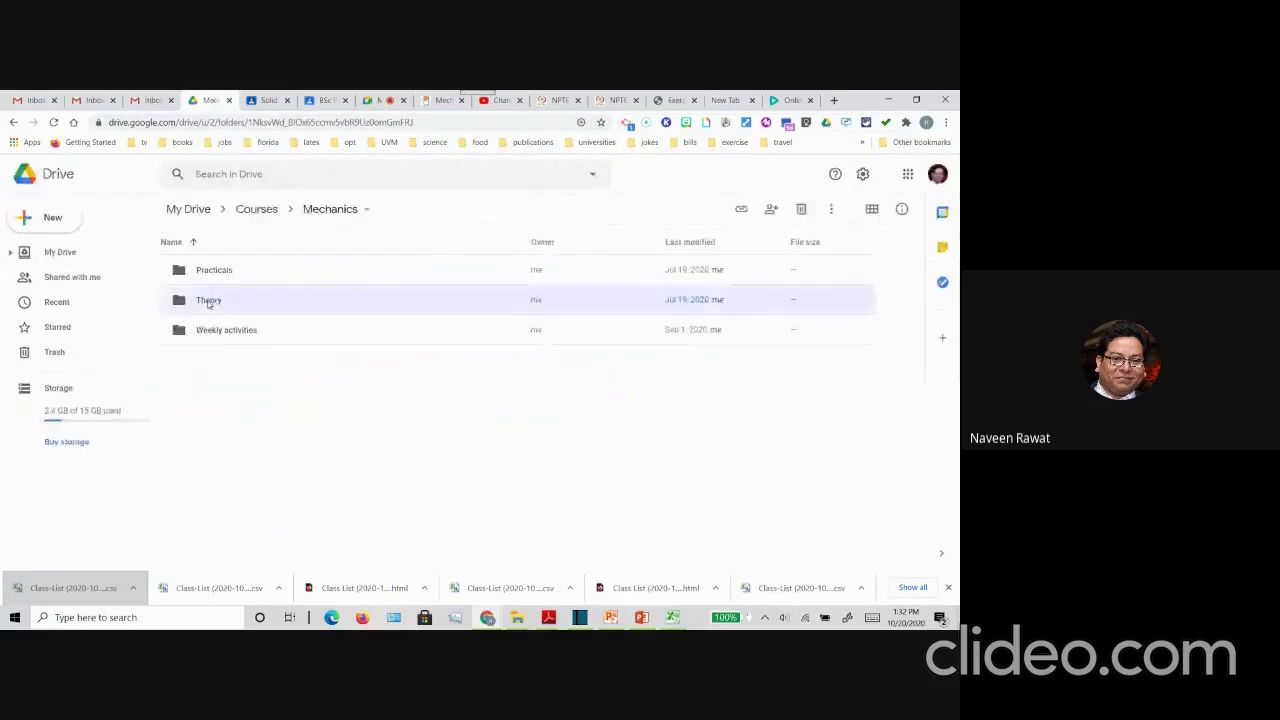
double_click(209, 301)
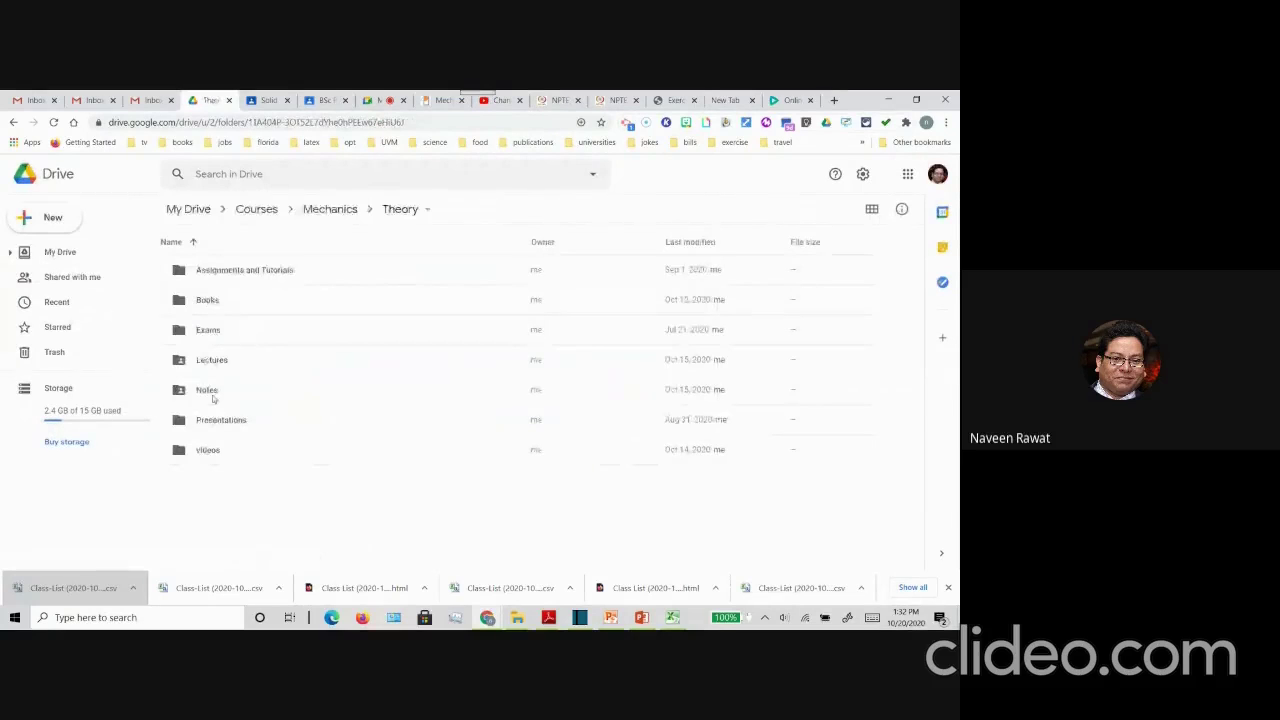
left_click(210, 451)
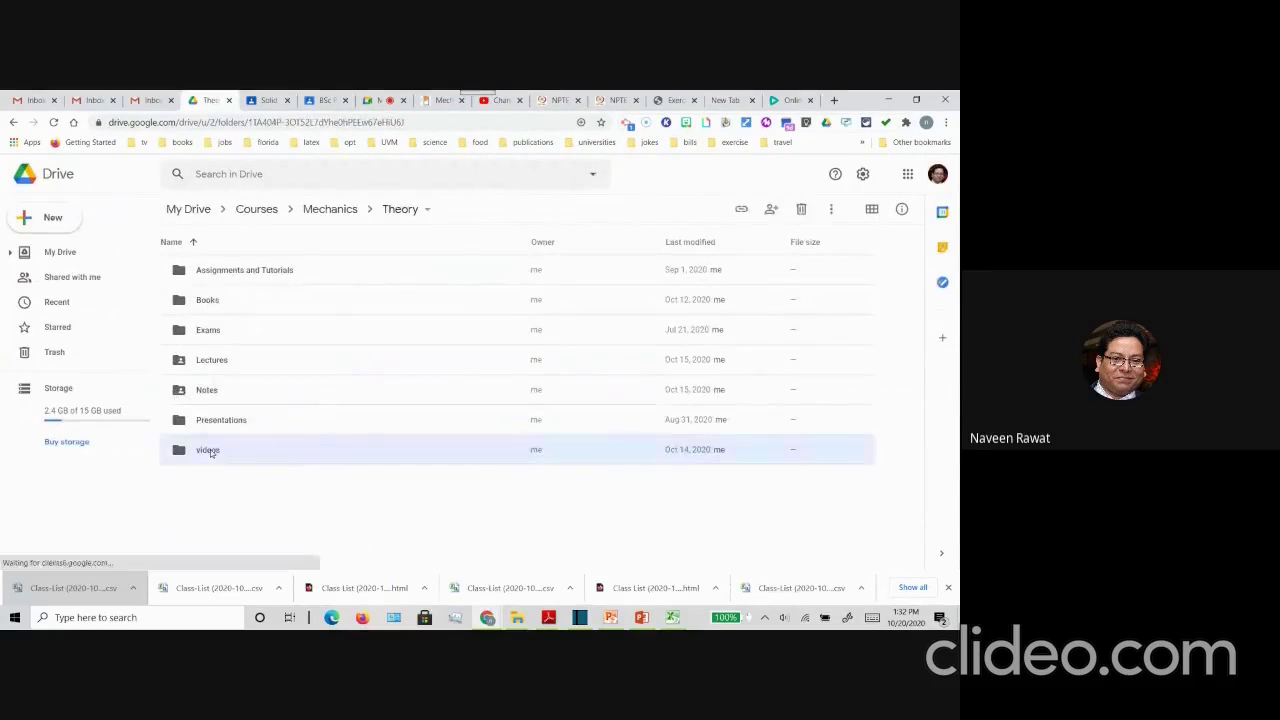
double_click(210, 451)
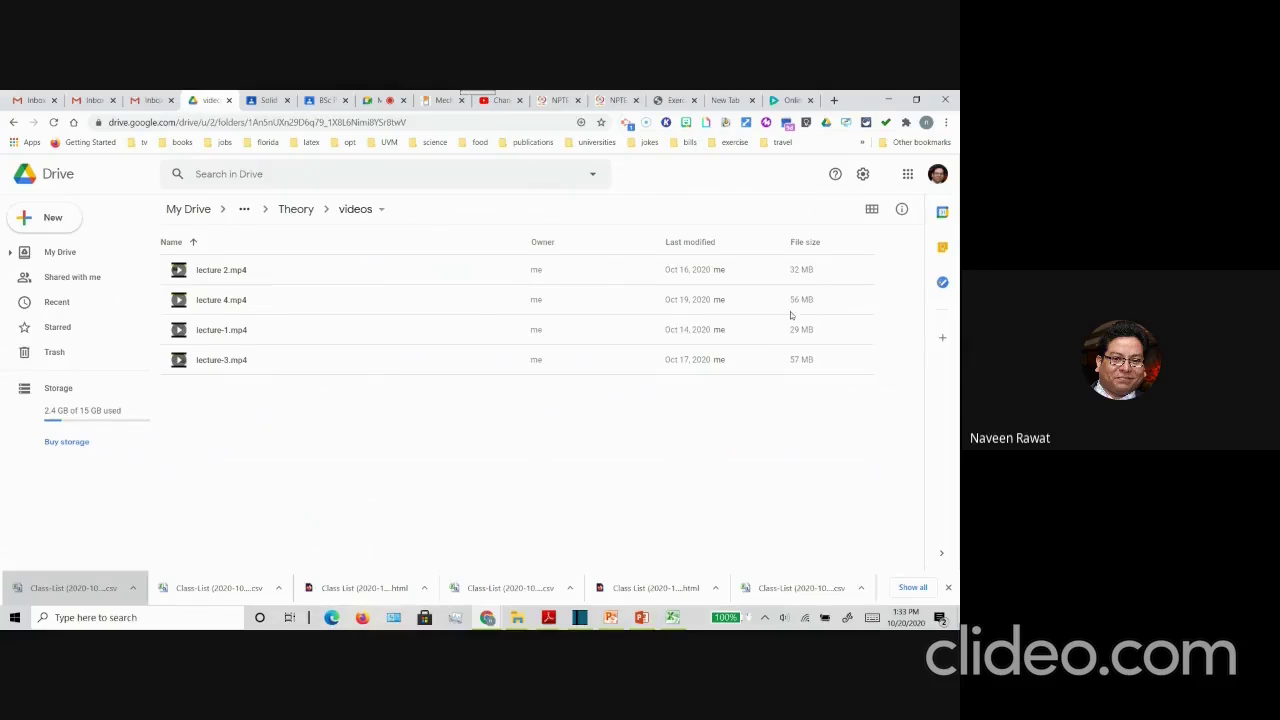
mouse_move(806, 312)
mouse_move(792, 356)
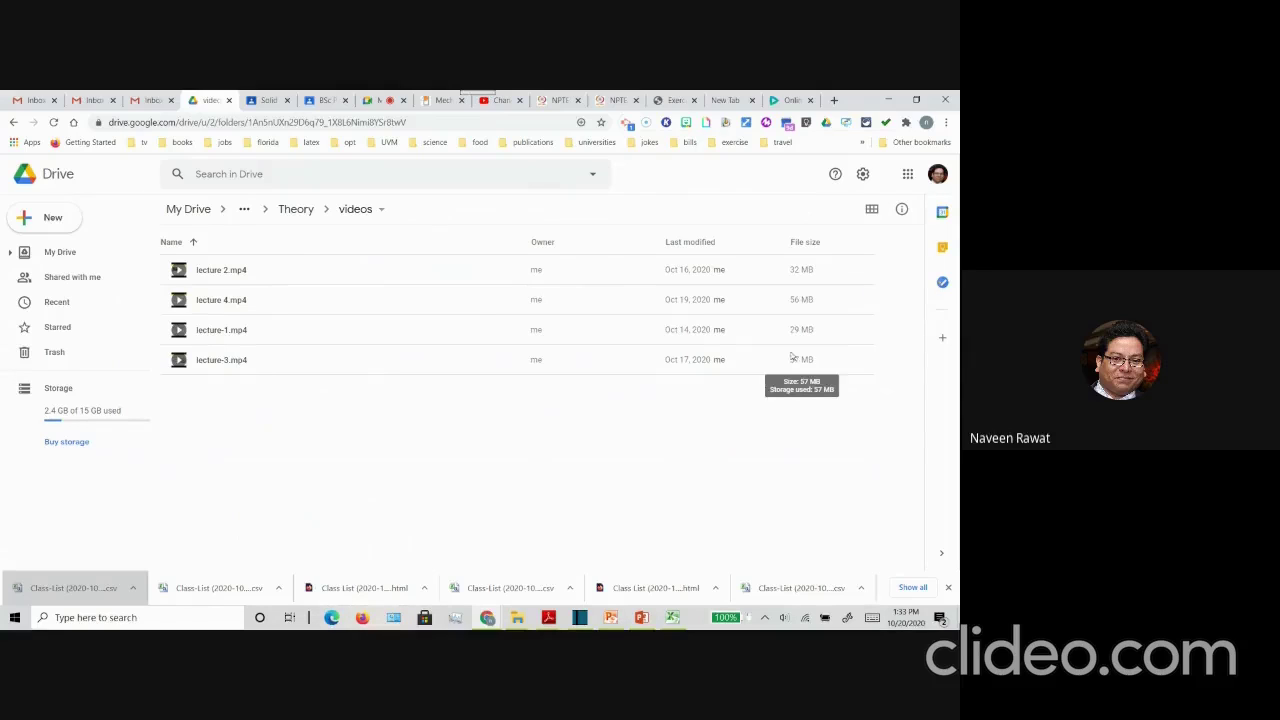
Step: Show the Classwork of the BSc PCM Hons Fall 2020 session class in Google Classroom and dismiss the presenting notification
left_click(376, 101)
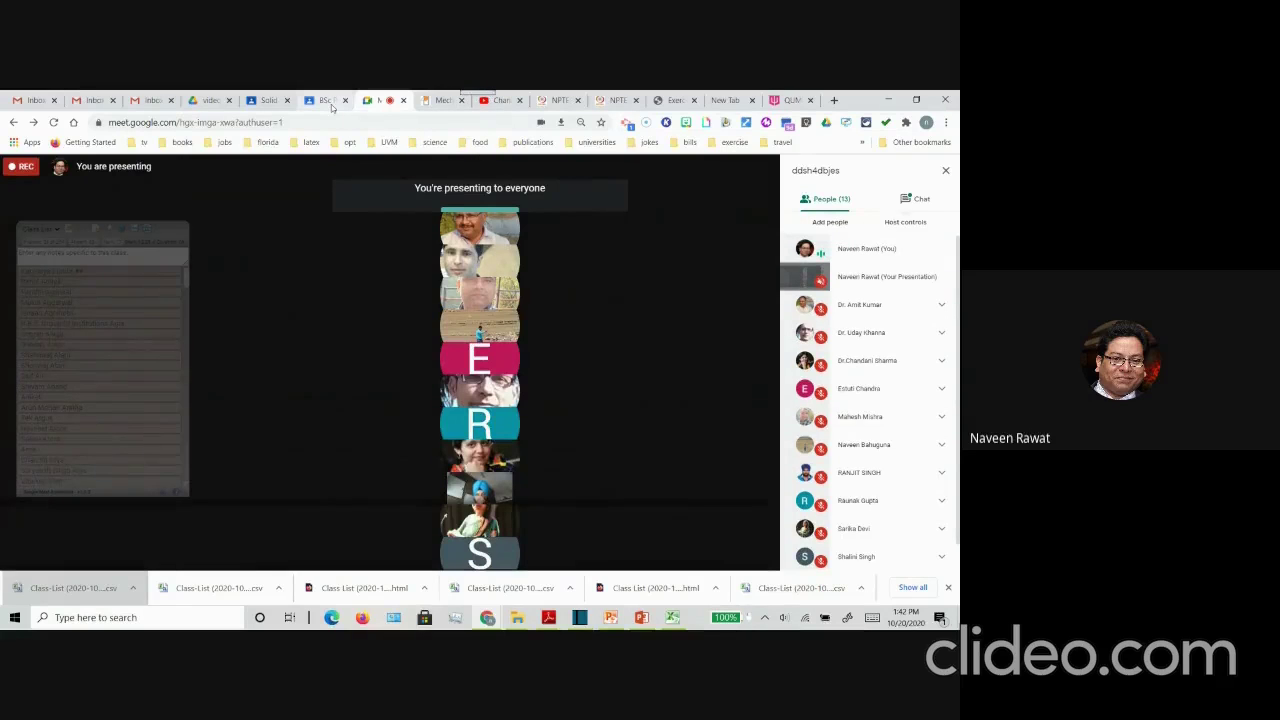
left_click(331, 103)
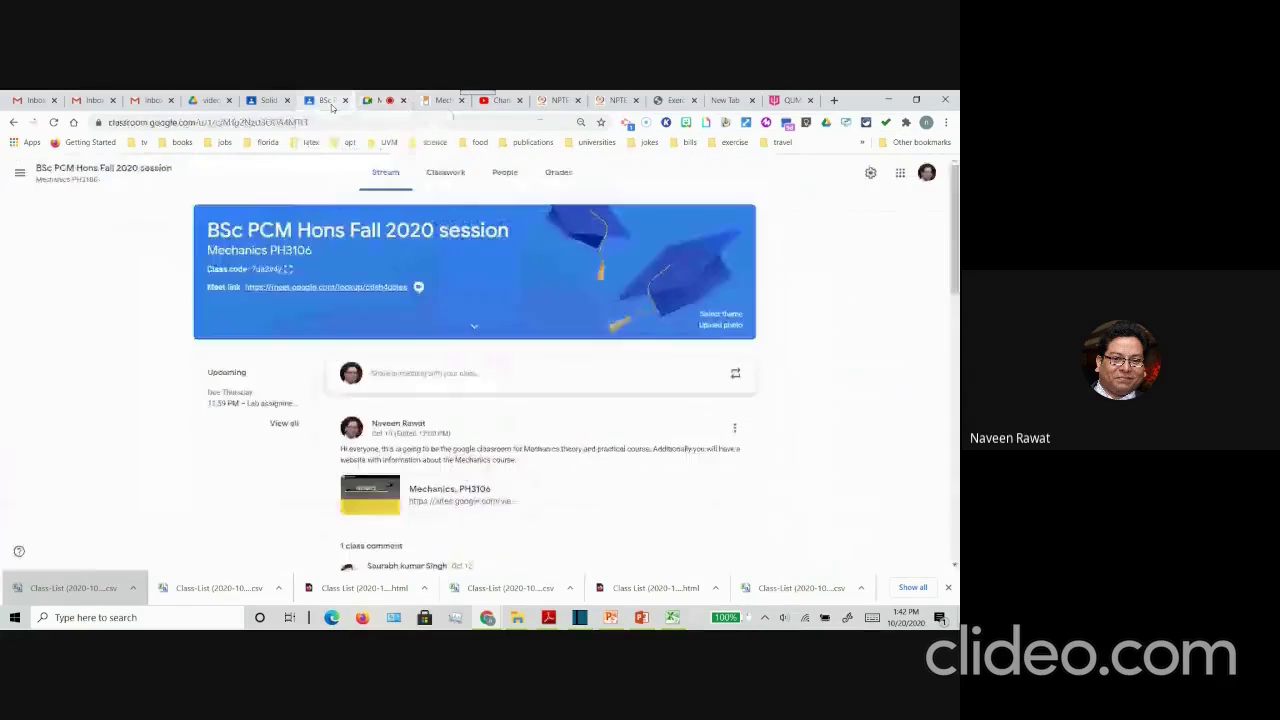
left_click(446, 173)
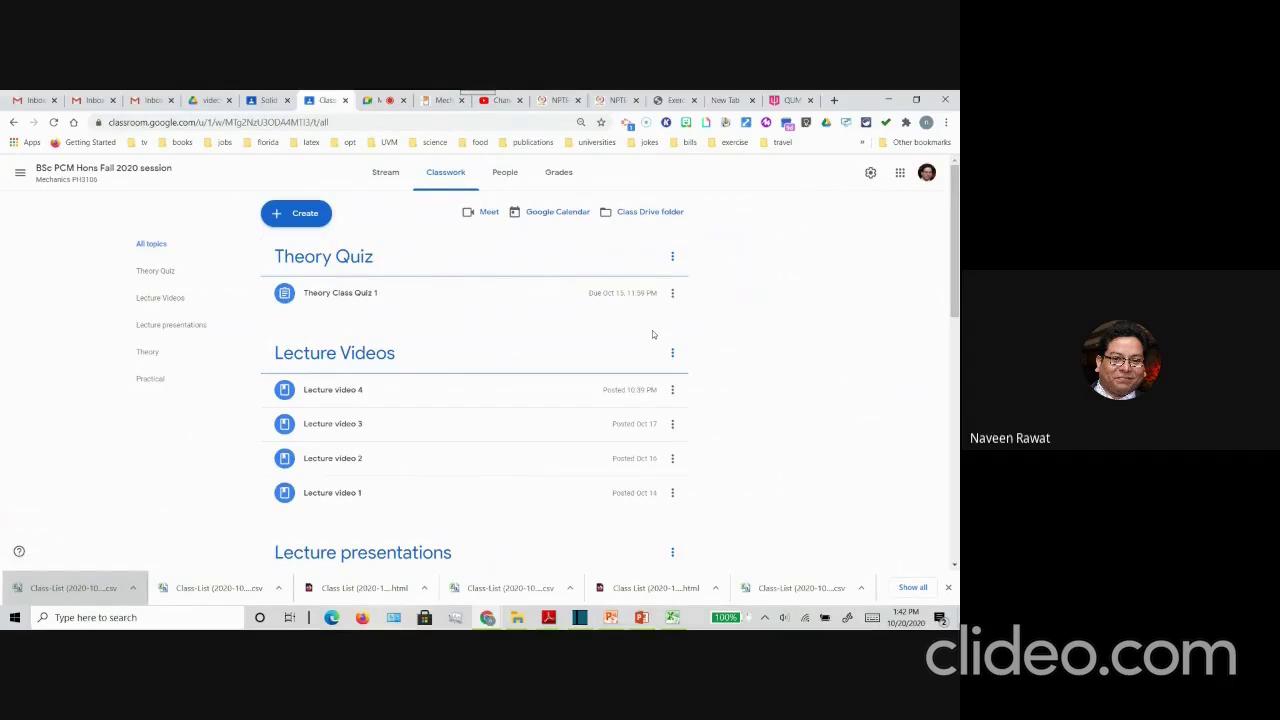
left_click(376, 101)
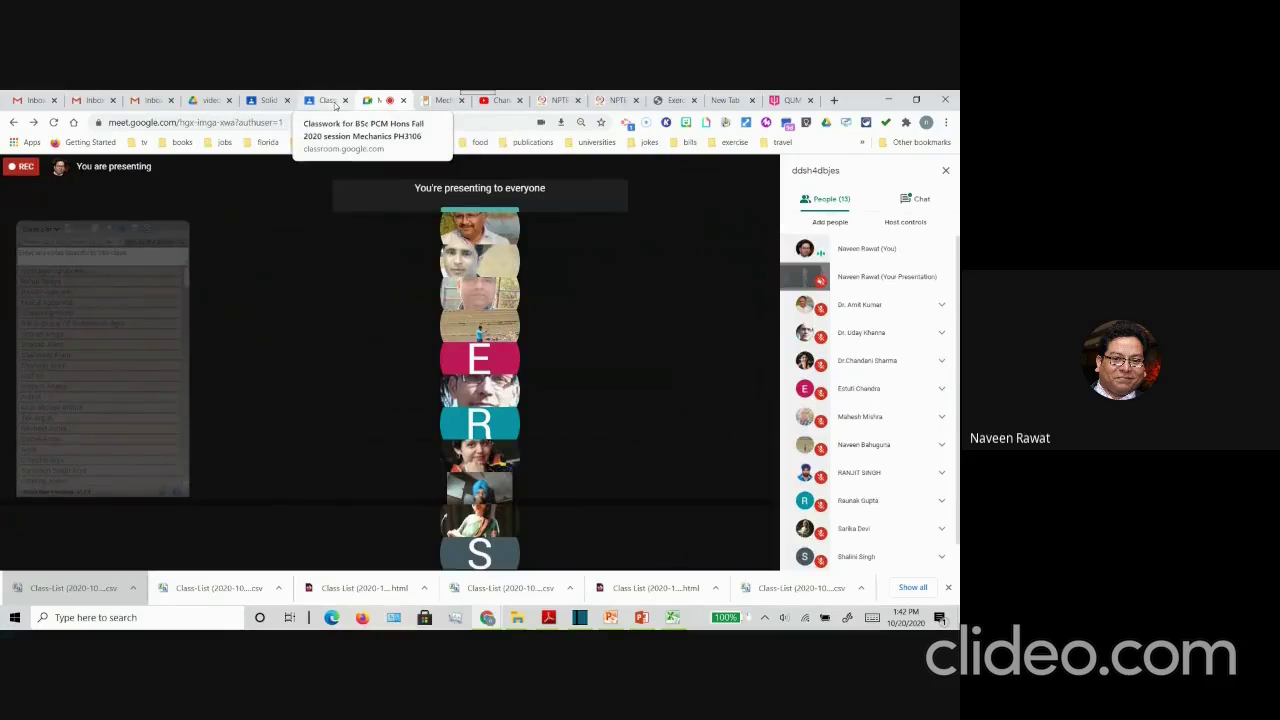
left_click(335, 104)
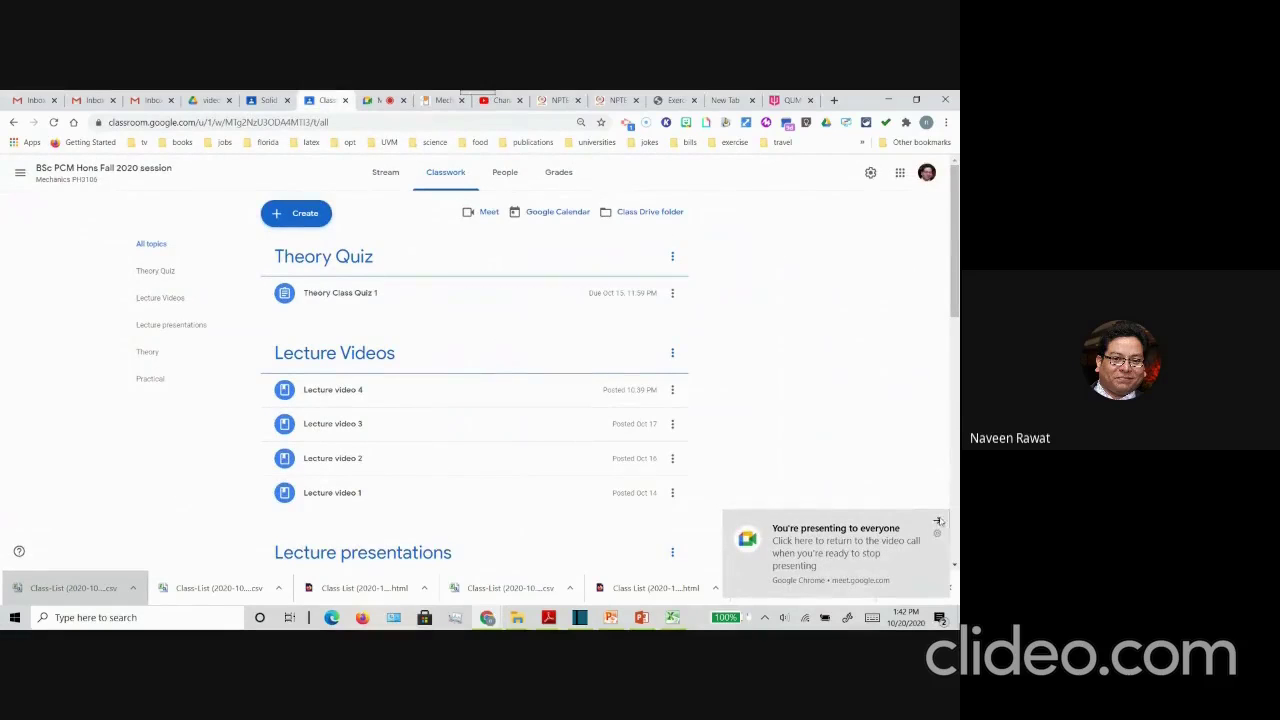
left_click(939, 521)
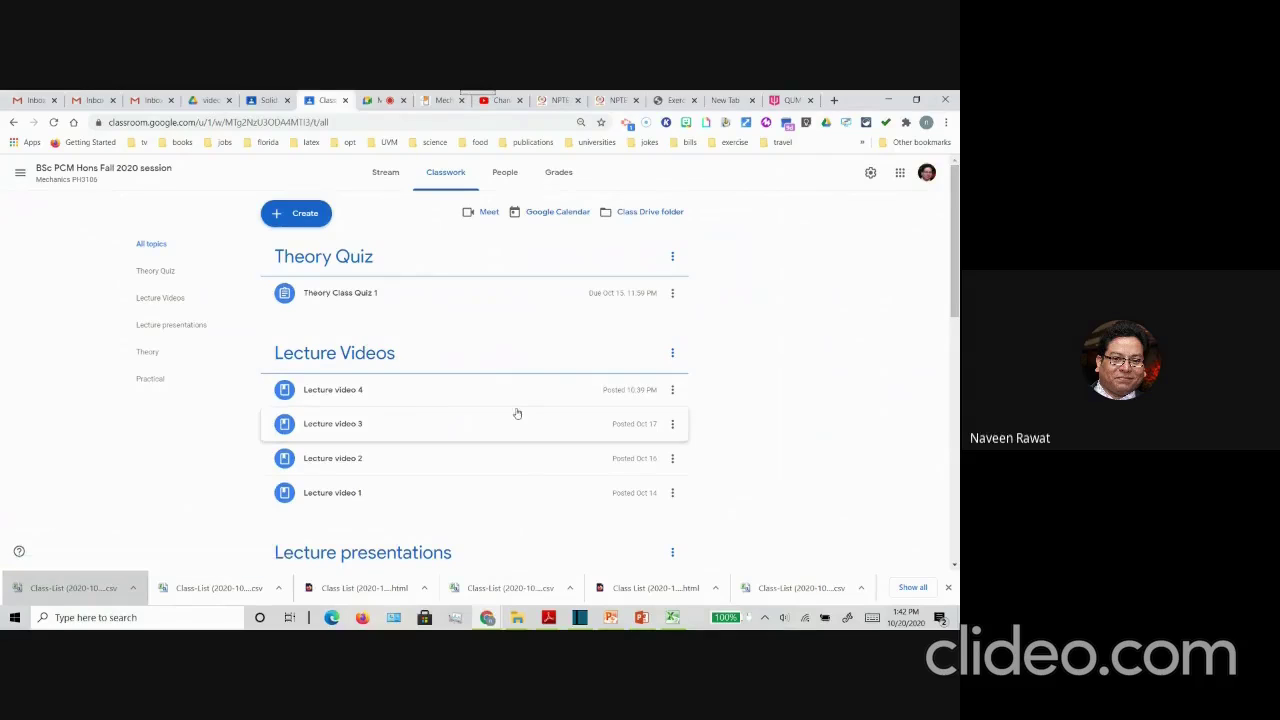
Step: Expand the Lecture video 4 material to view its attached YouTube video, checking the channel's uploads in YouTube Studio before returning to Classroom
left_click(355, 393)
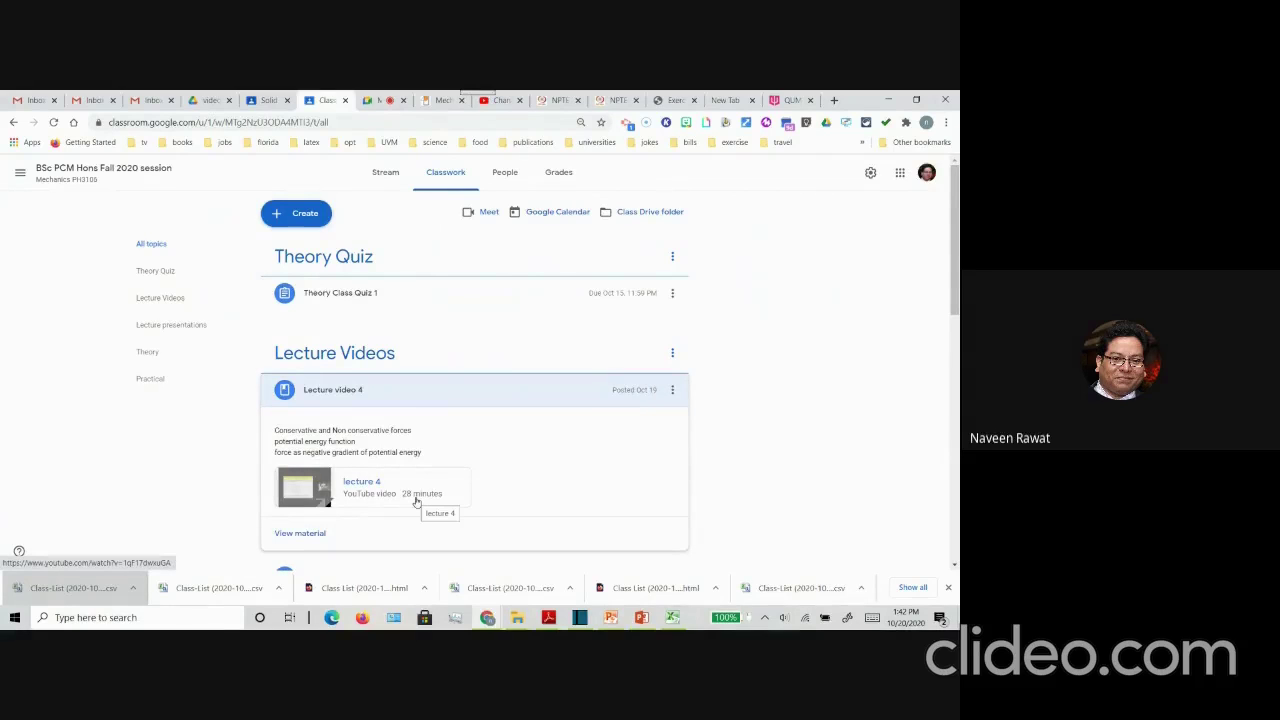
scroll(417, 502, "down", 1)
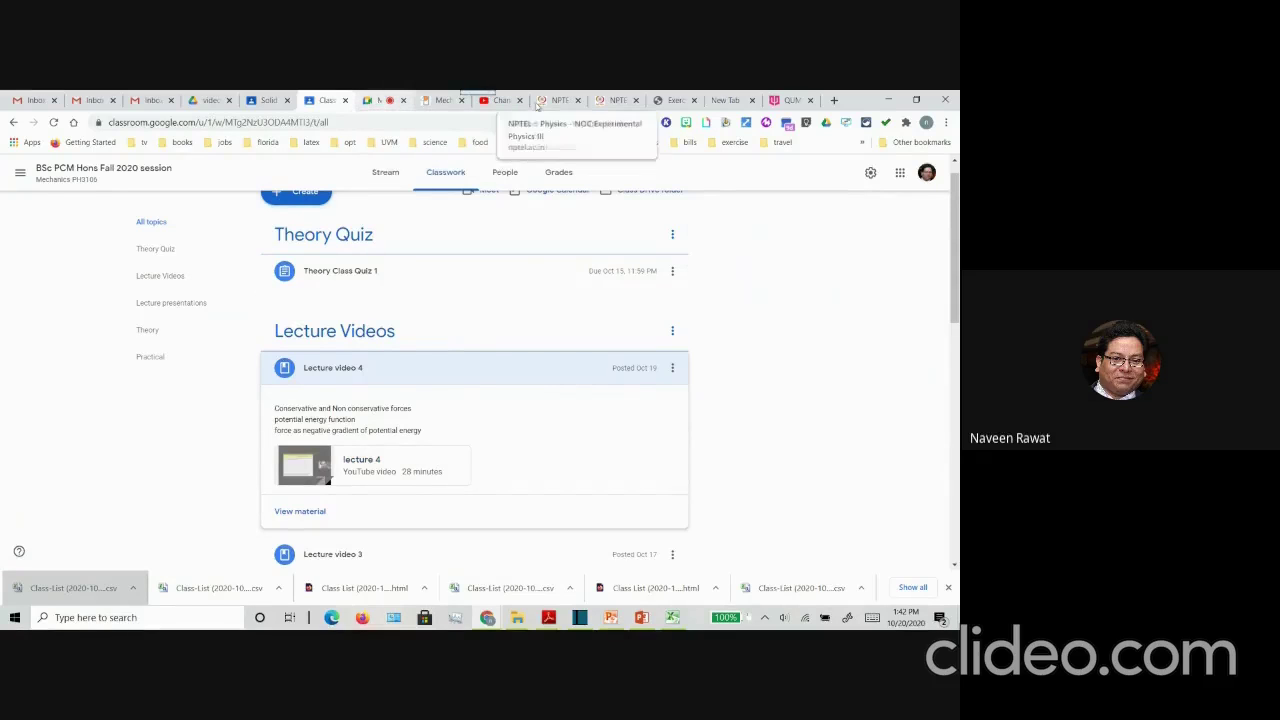
left_click(502, 100)
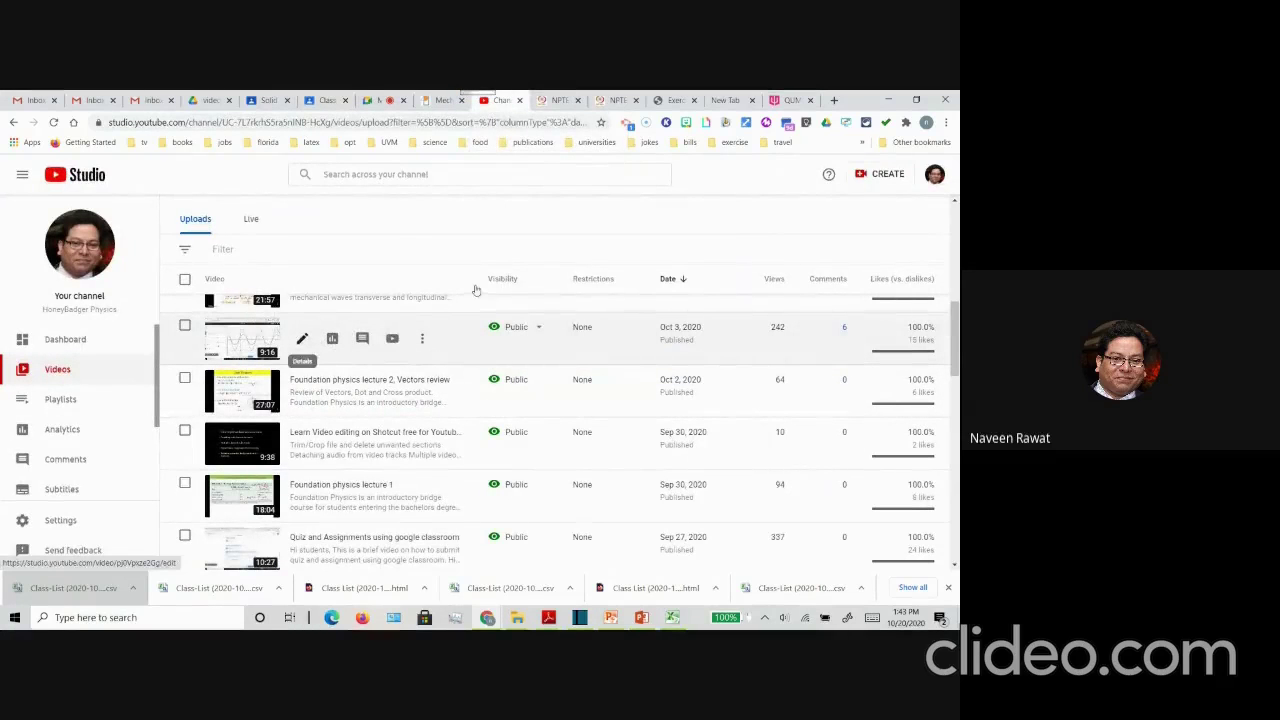
left_click(327, 102)
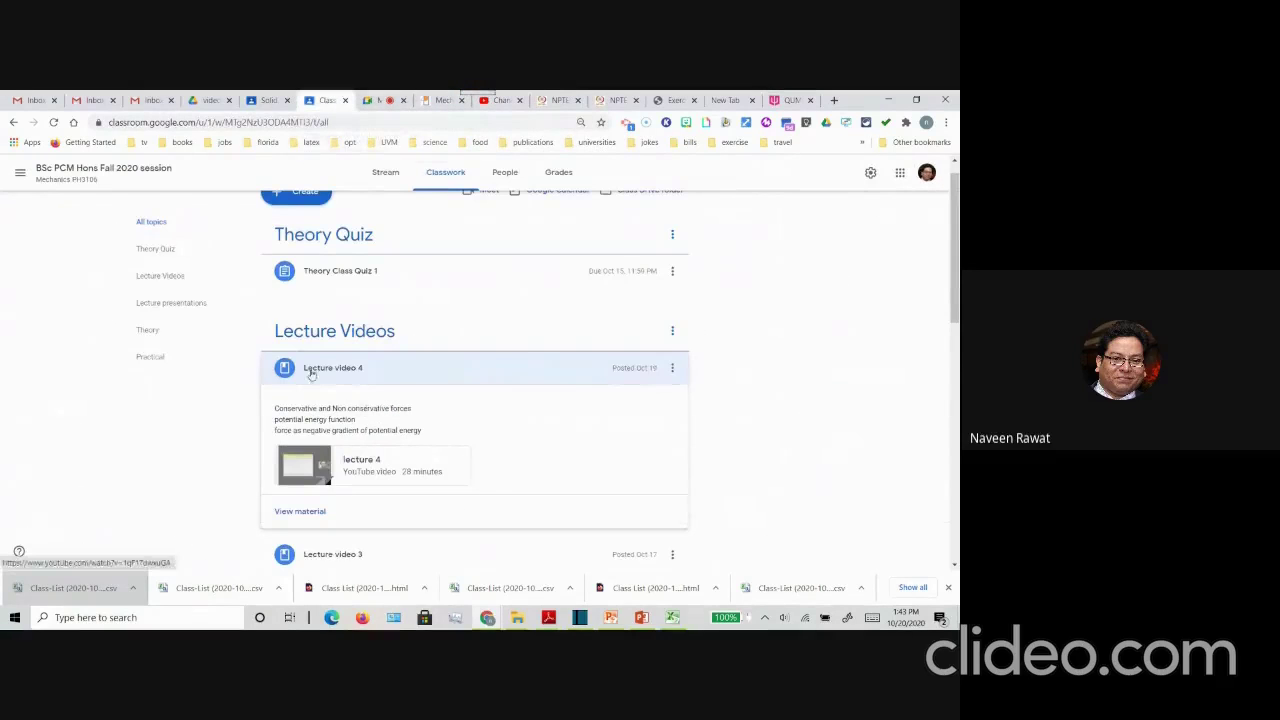
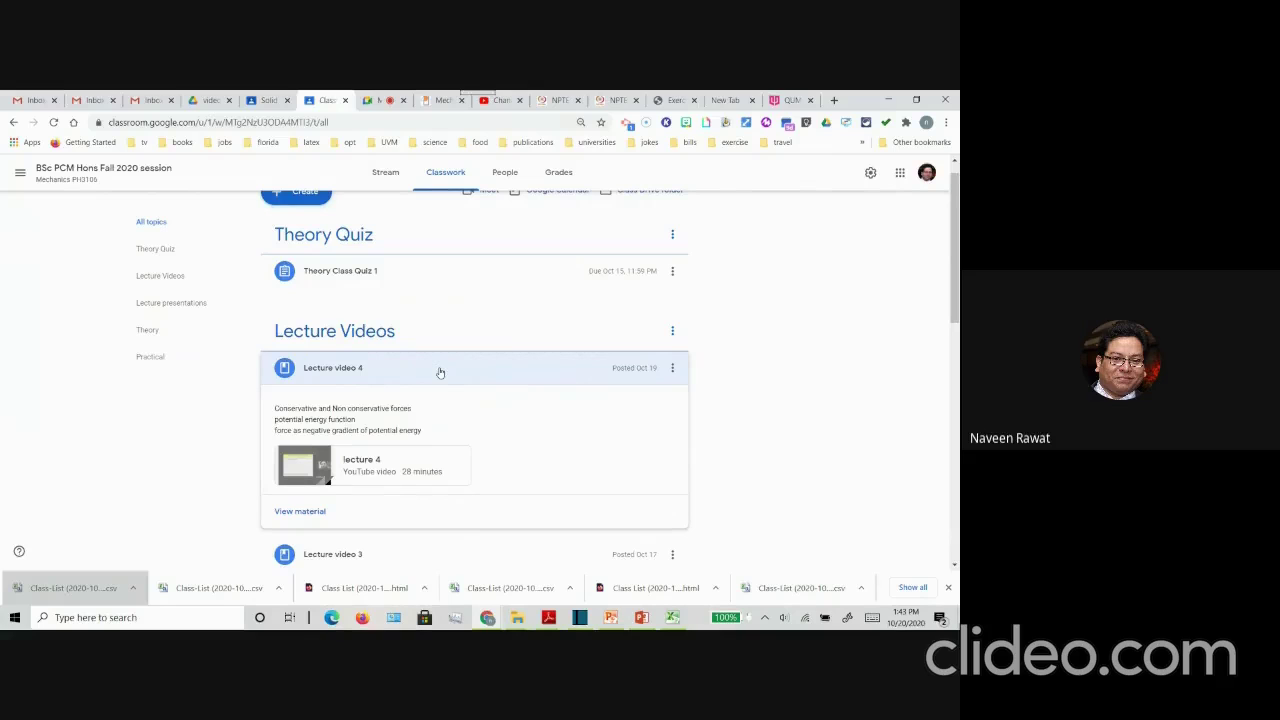
Step: Glance at the Solid State Physics class and the Drive videos folder, and return to the Google Meet call
left_click(268, 103)
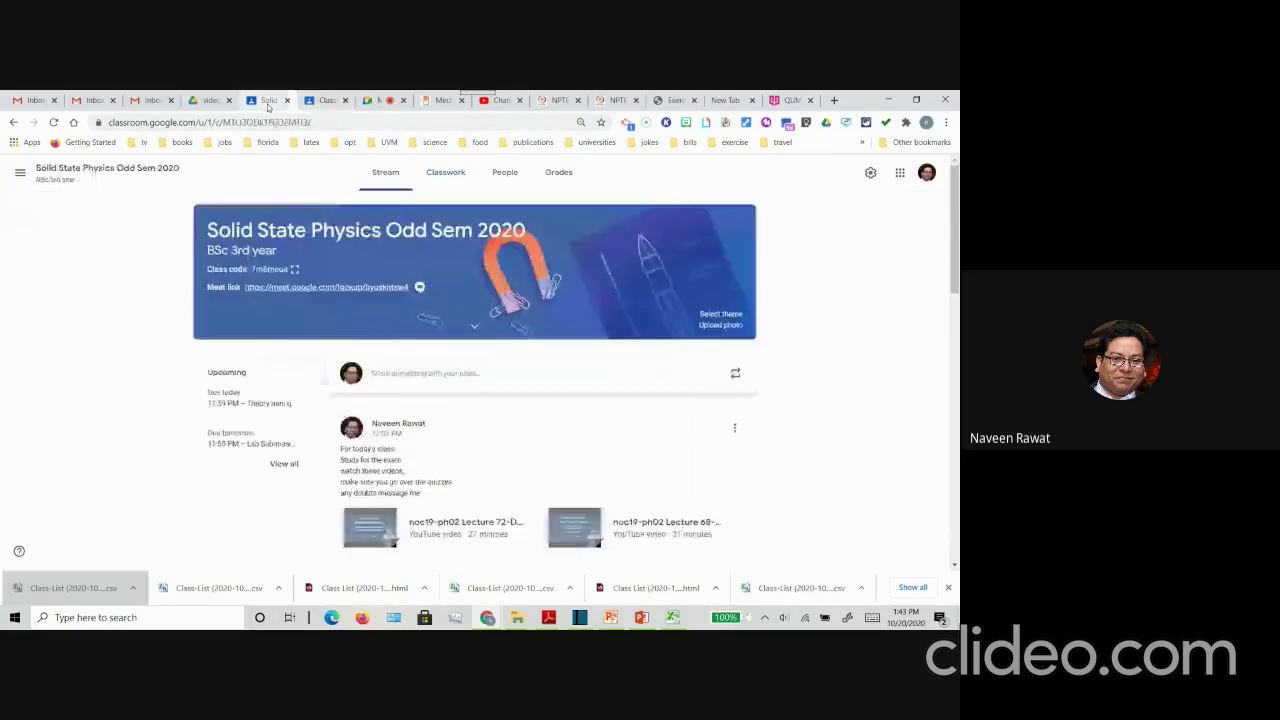
left_click(212, 102)
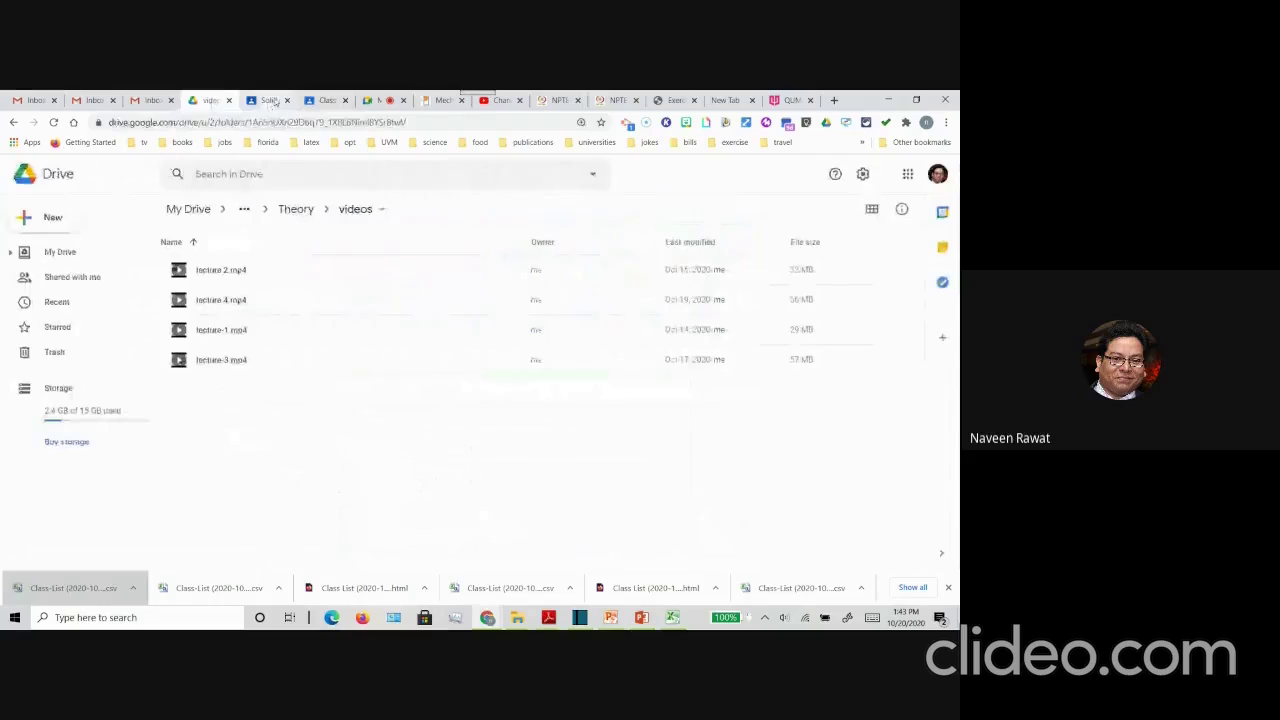
left_click(272, 101)
left_click(376, 101)
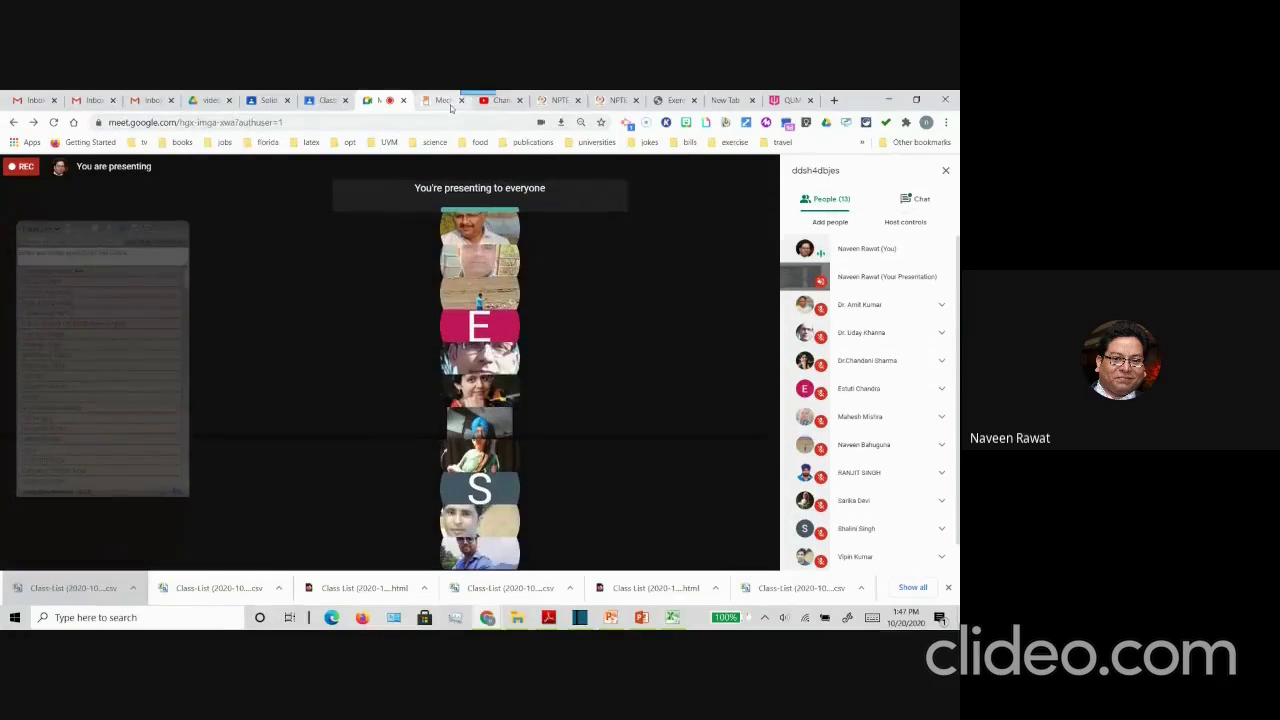
Step: Back in the Mechanics classwork, collapse Lecture video 4 and look over the Lecture Videos and Lecture presentations topics
left_click(330, 100)
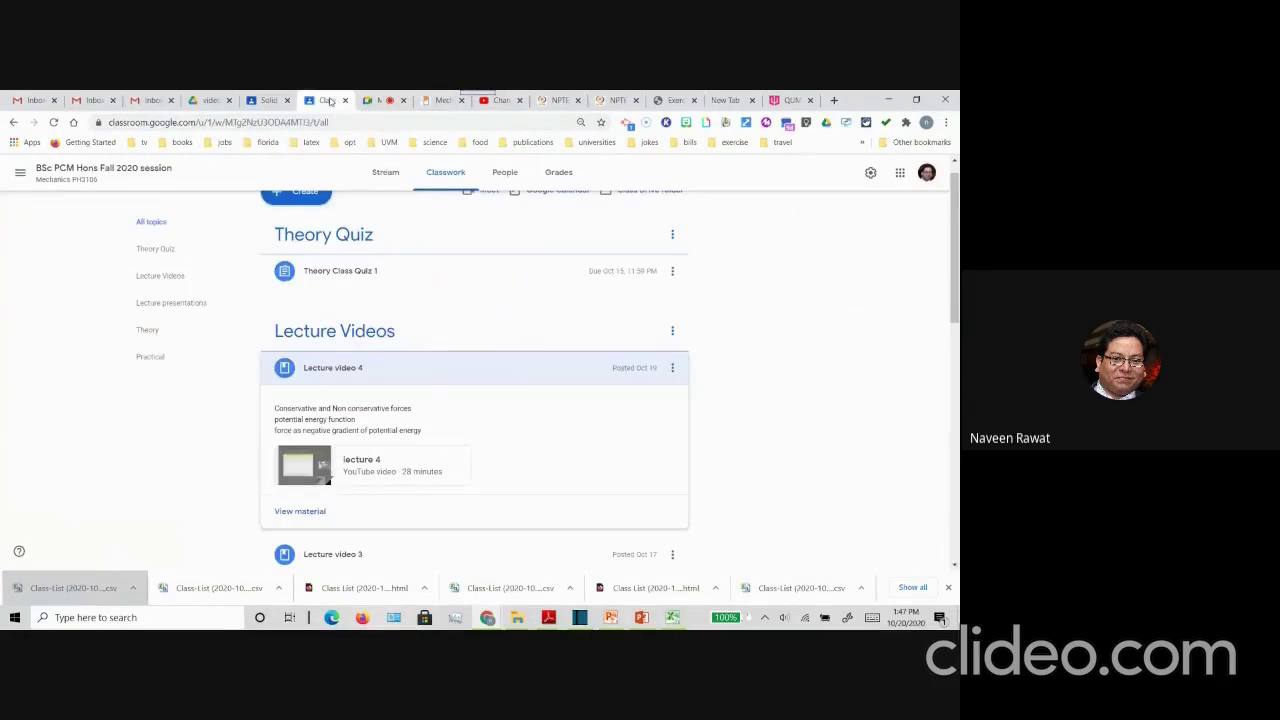
left_click(378, 364)
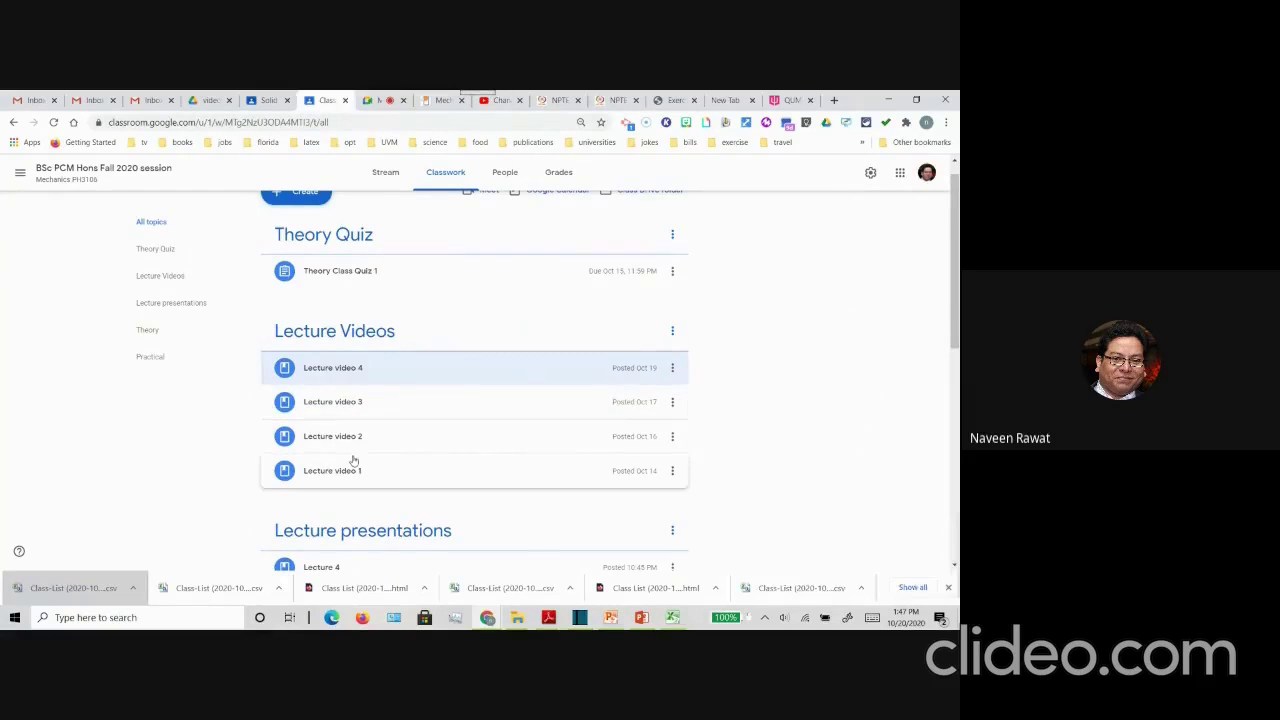
scroll(424, 472, "down", 1)
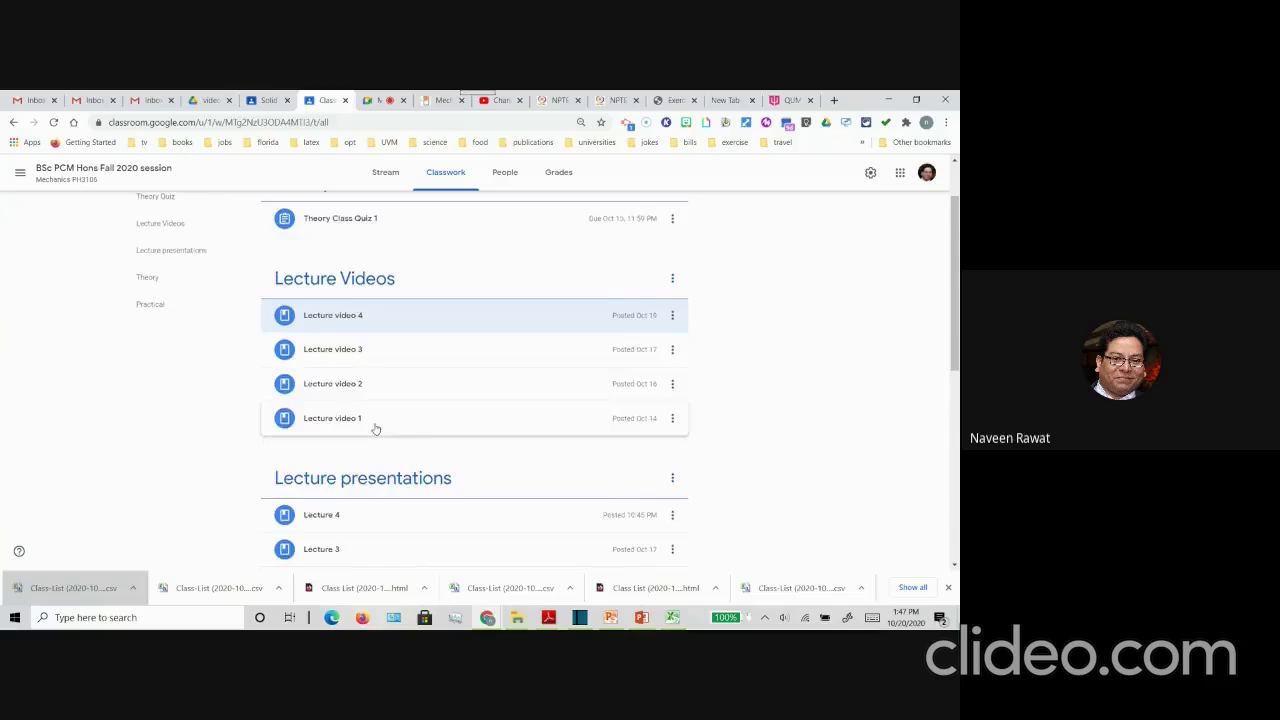
scroll(376, 424, "down", 2)
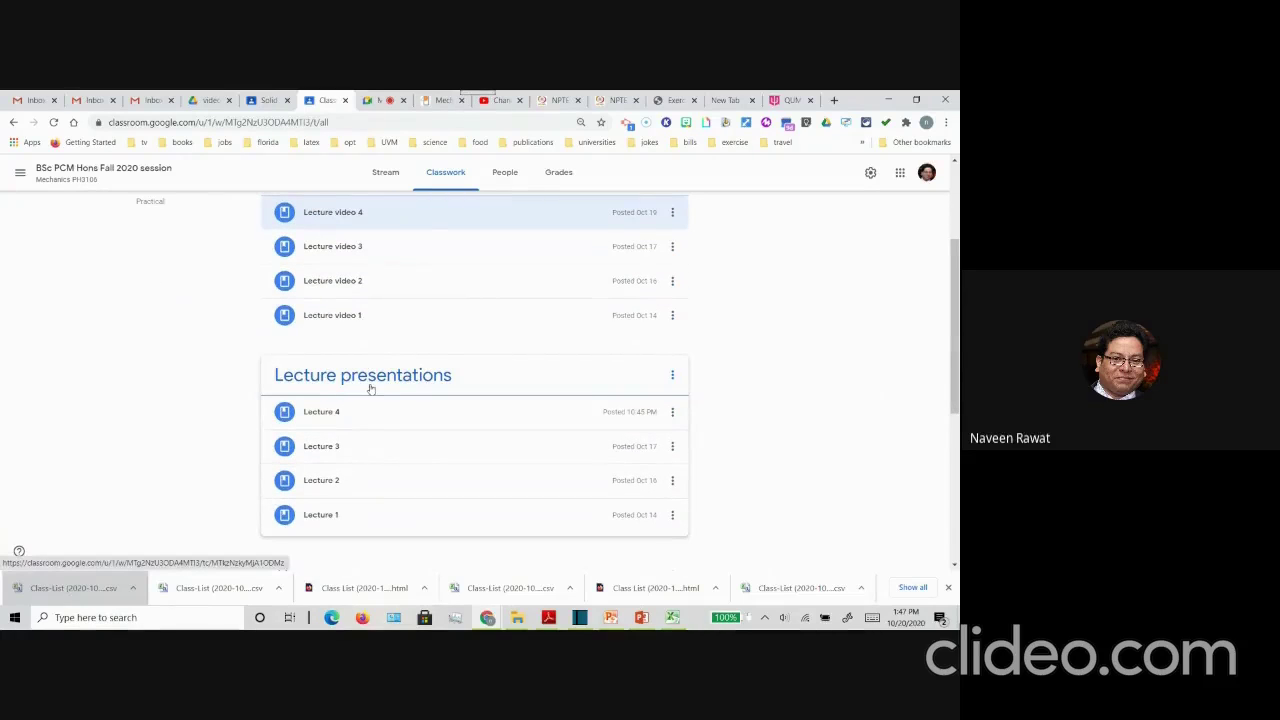
Step: Expand the Lecture 4 material to show its attached PDF, collapse it, and look over the Theory and Practical topics
left_click(332, 422)
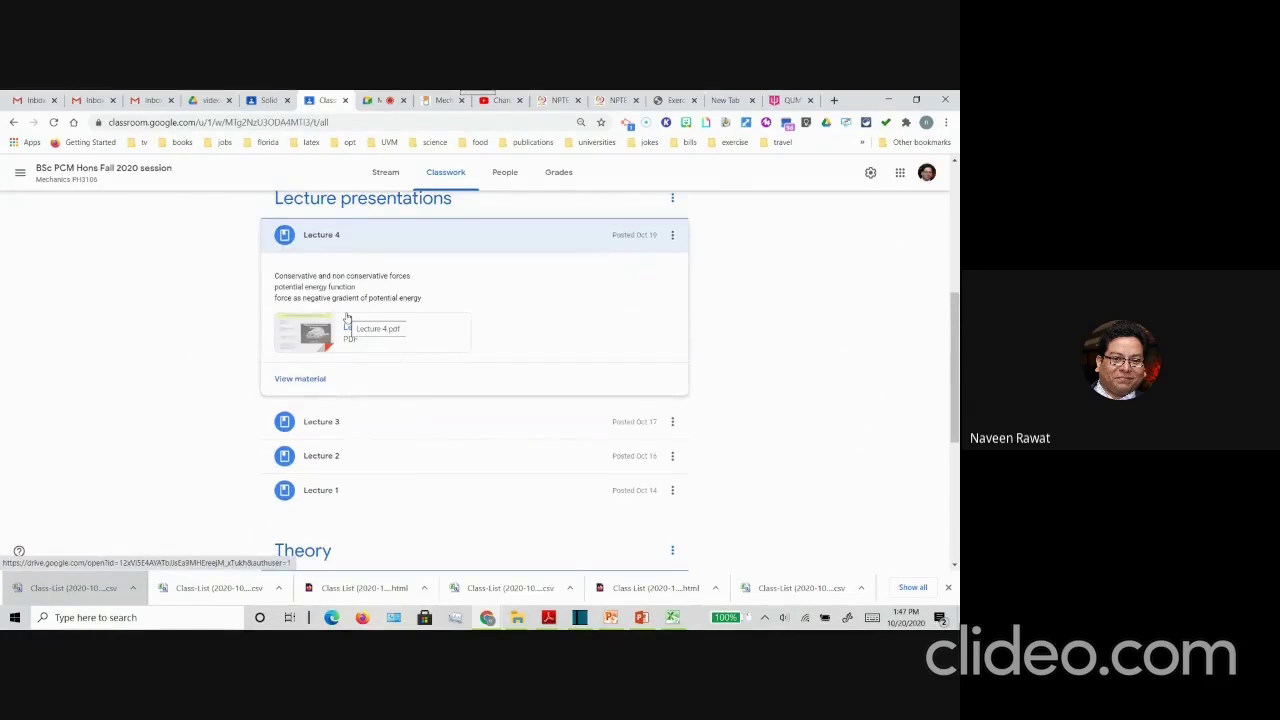
left_click(325, 240)
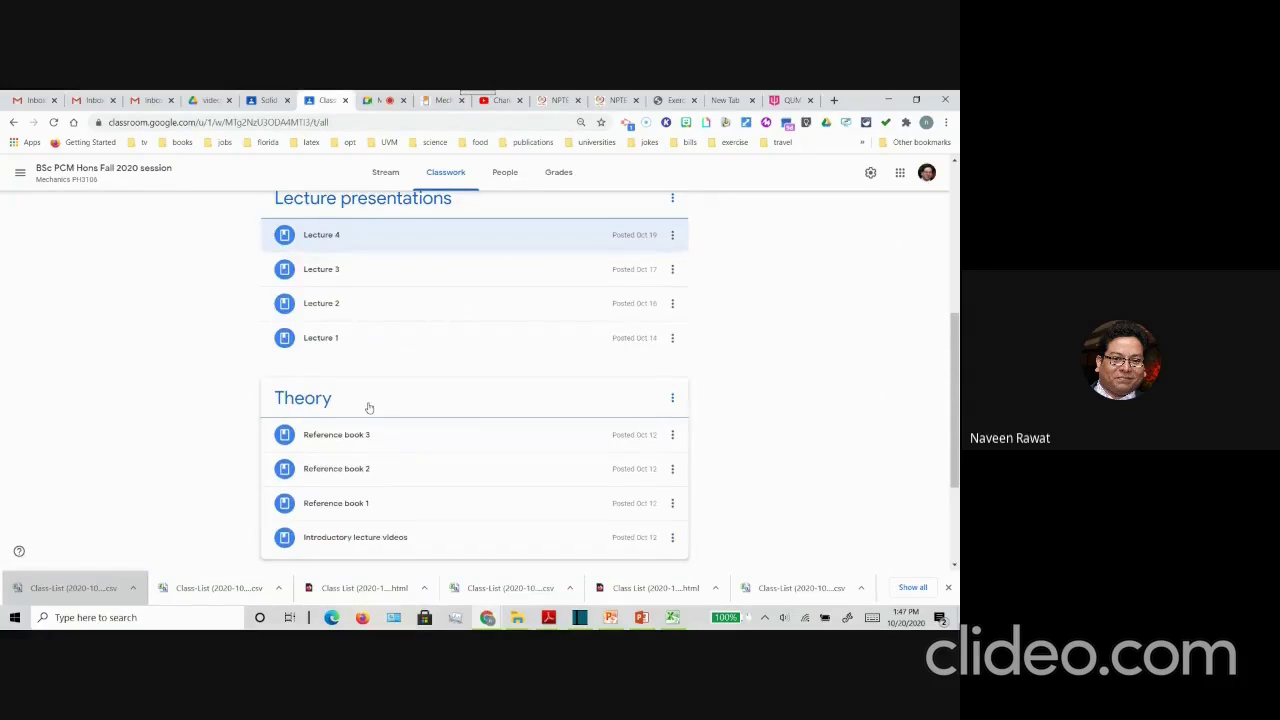
scroll(368, 408, "down", 1)
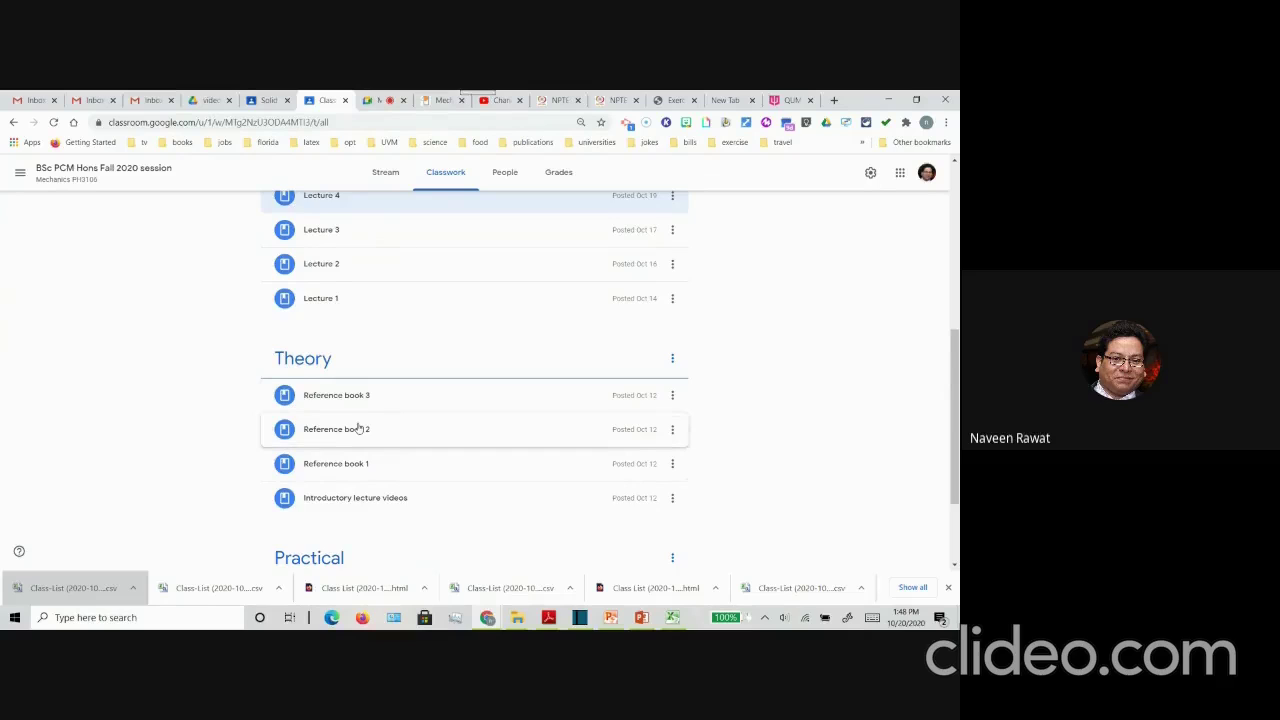
scroll(358, 428, "down", 2)
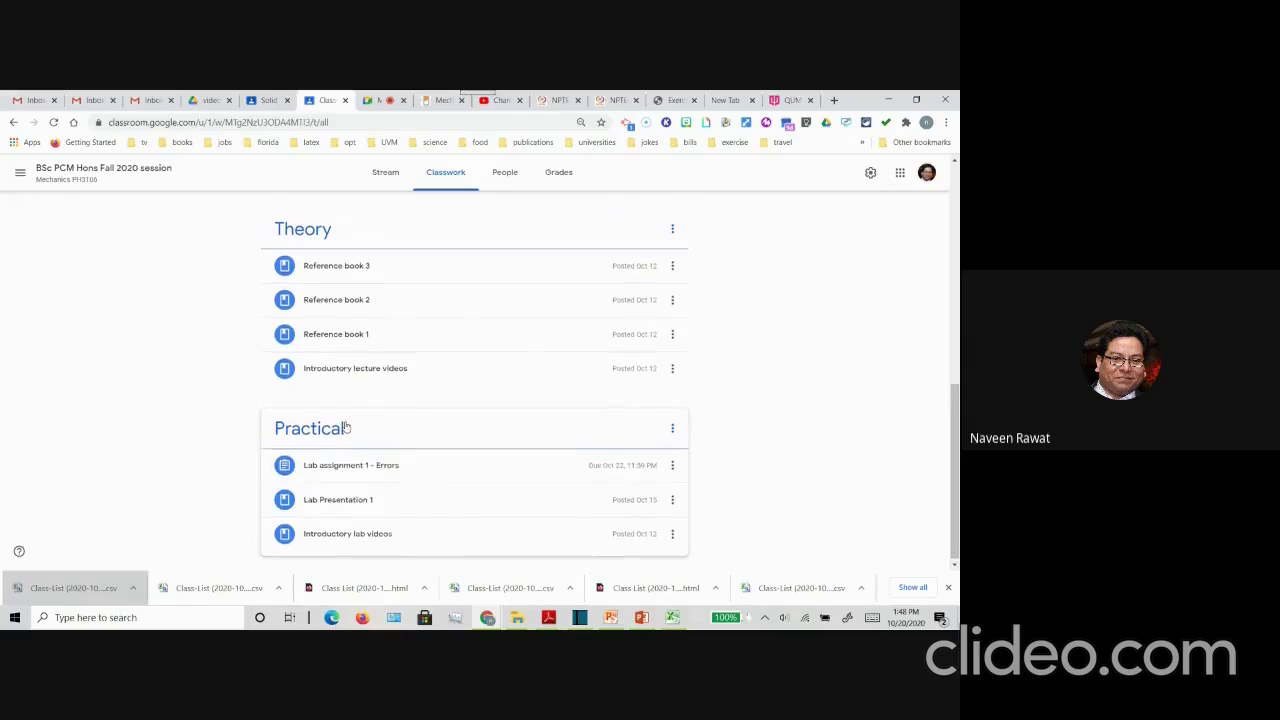
scroll(345, 427, "up", 6)
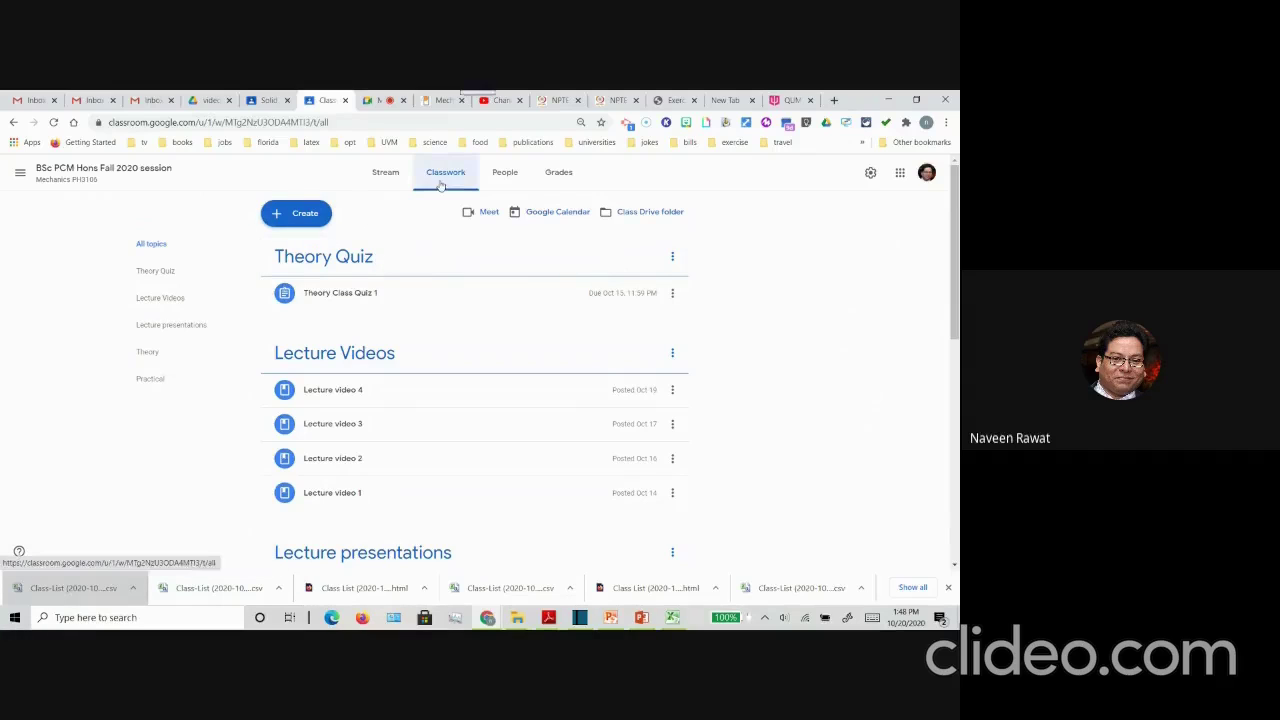
Step: Show the classwork types that can be created, and open the Theory mini Quiz-1 form attached to Theory Class Quiz 1
left_click(295, 215)
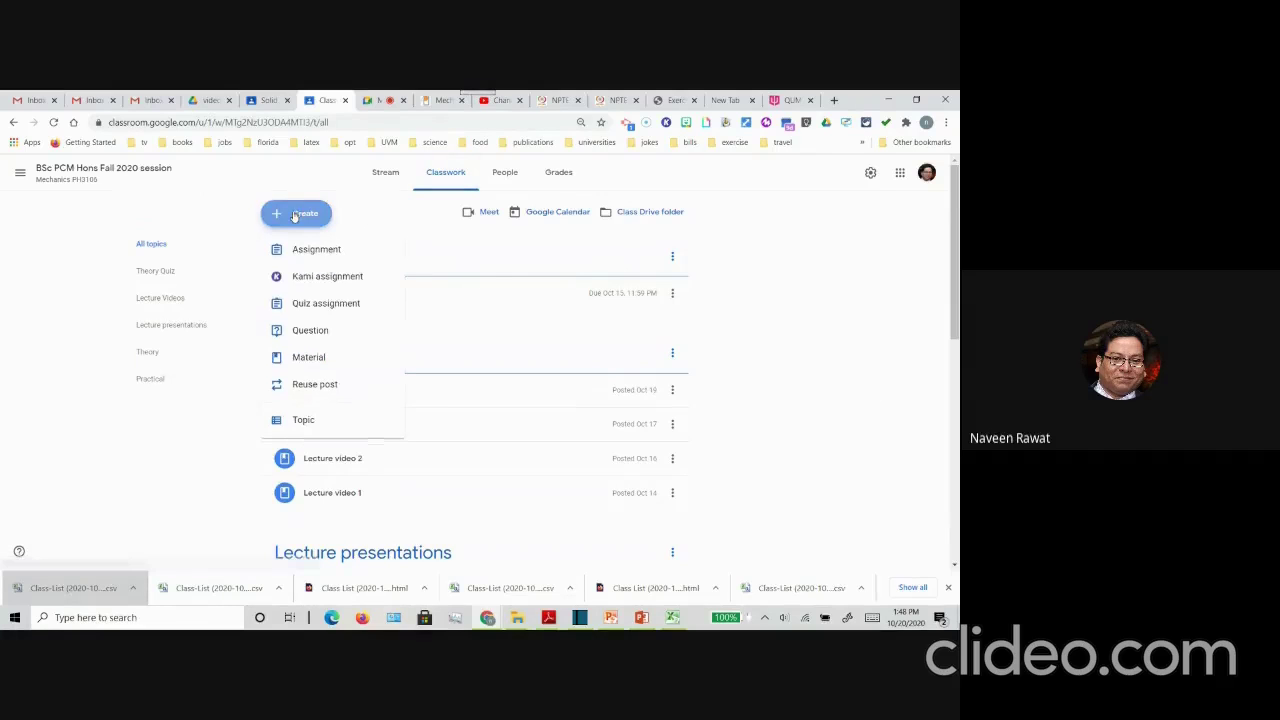
left_click(235, 209)
left_click(325, 295)
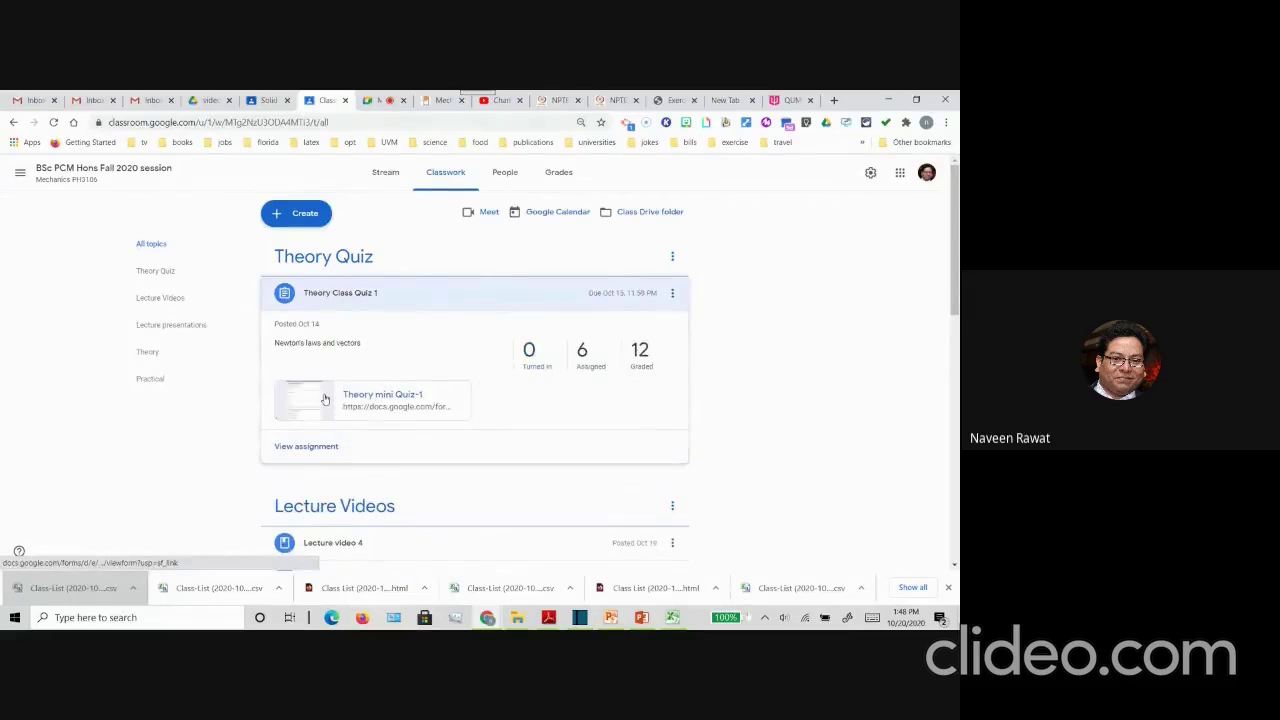
left_click(324, 400)
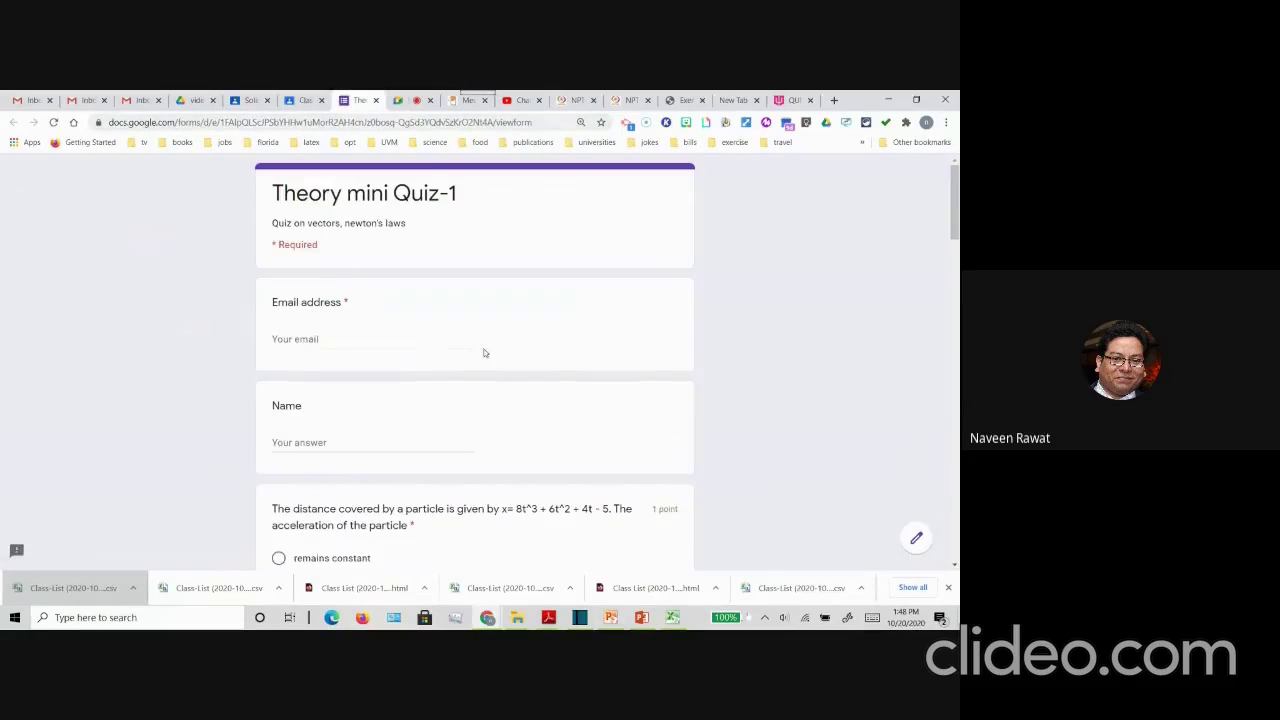
scroll(550, 441, "down", 2)
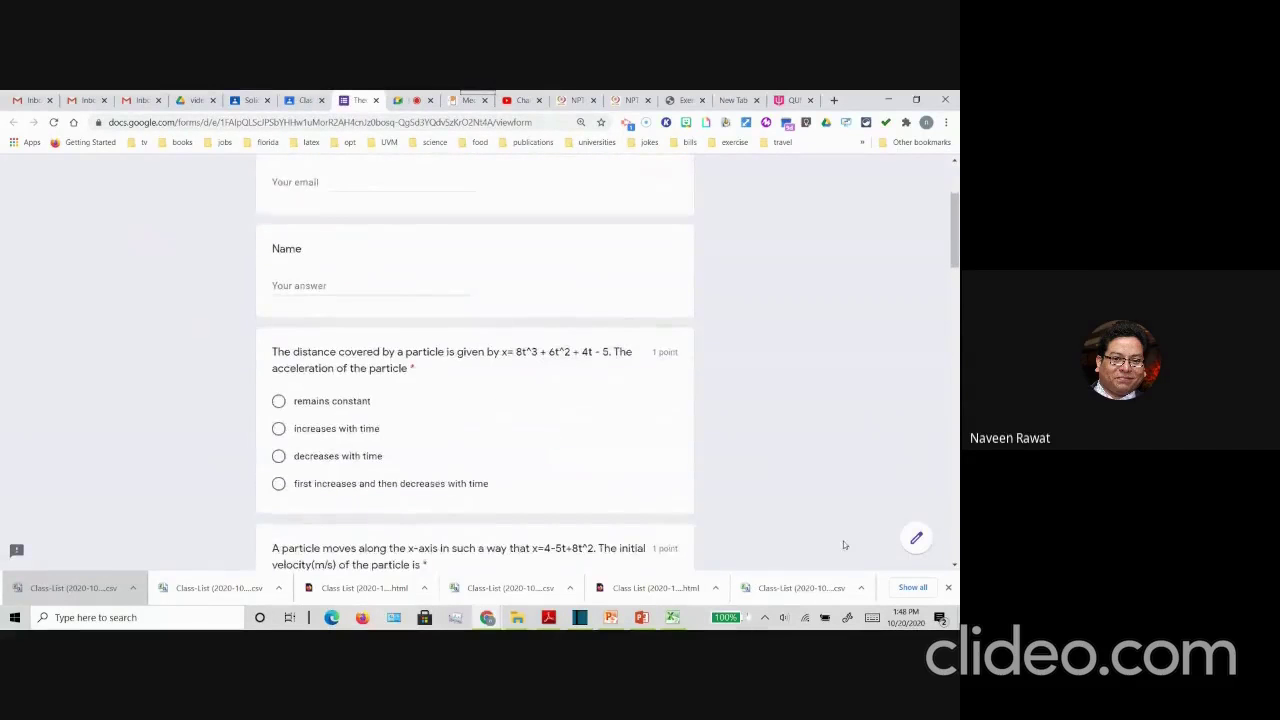
Step: Open Theory mini Quiz-1 for editing and review its response summary: points distribution, frequently missed questions and students' scores
left_click(915, 538)
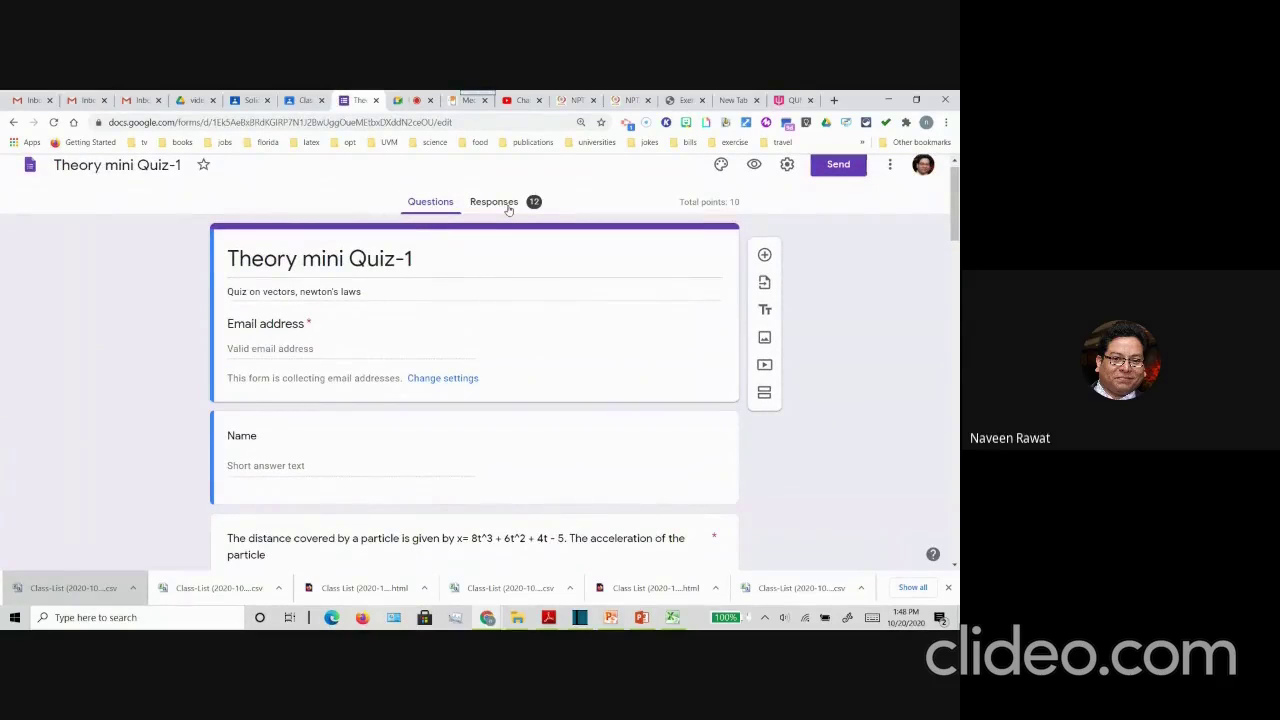
left_click(496, 203)
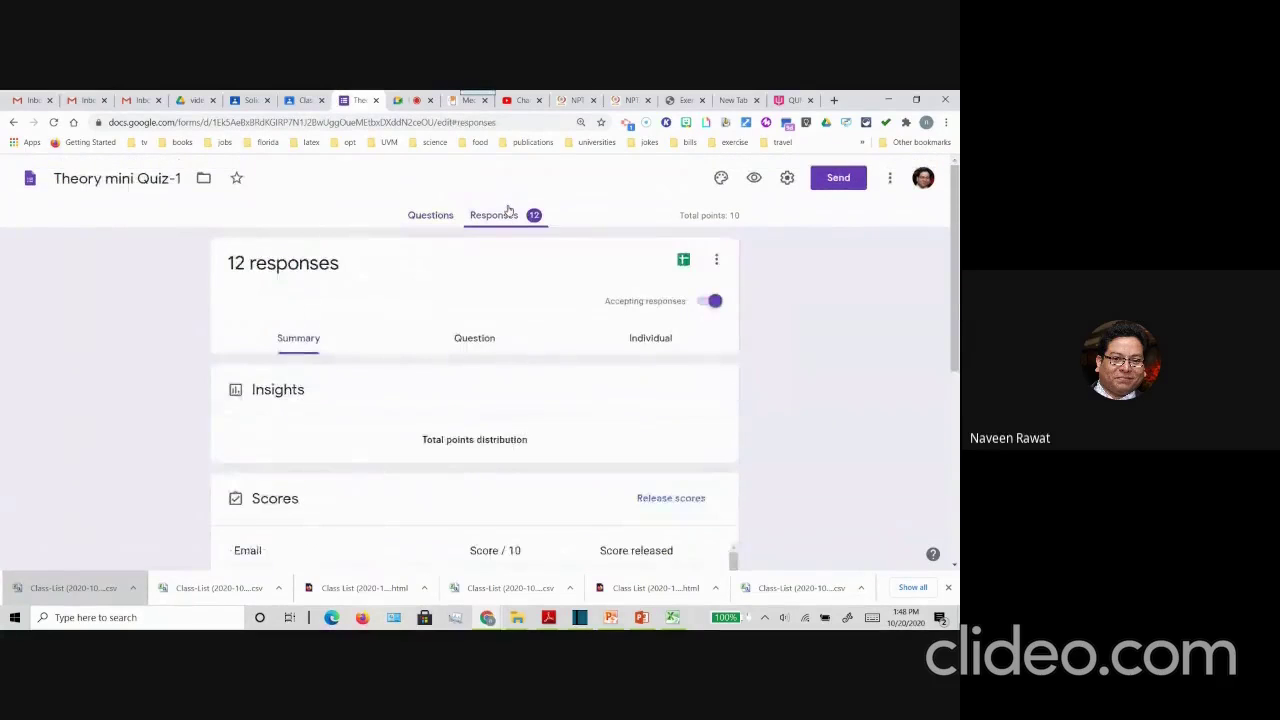
scroll(499, 427, "down", 3)
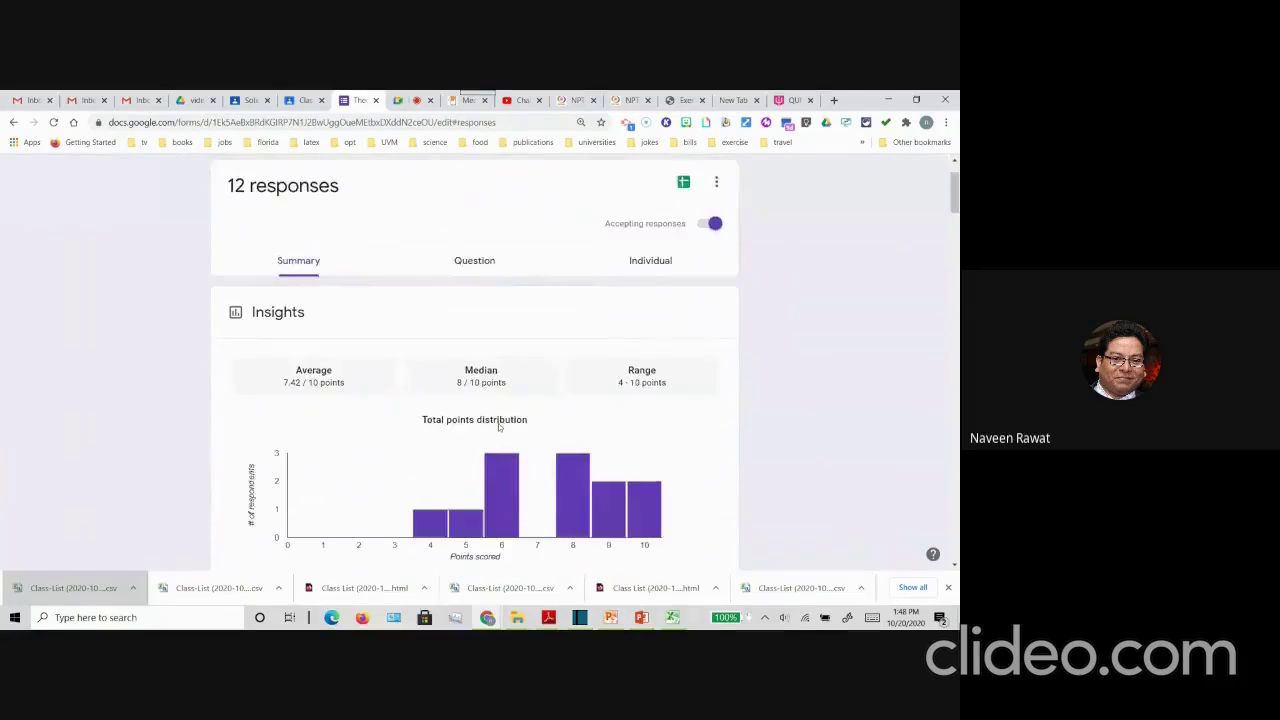
scroll(499, 427, "down", 1)
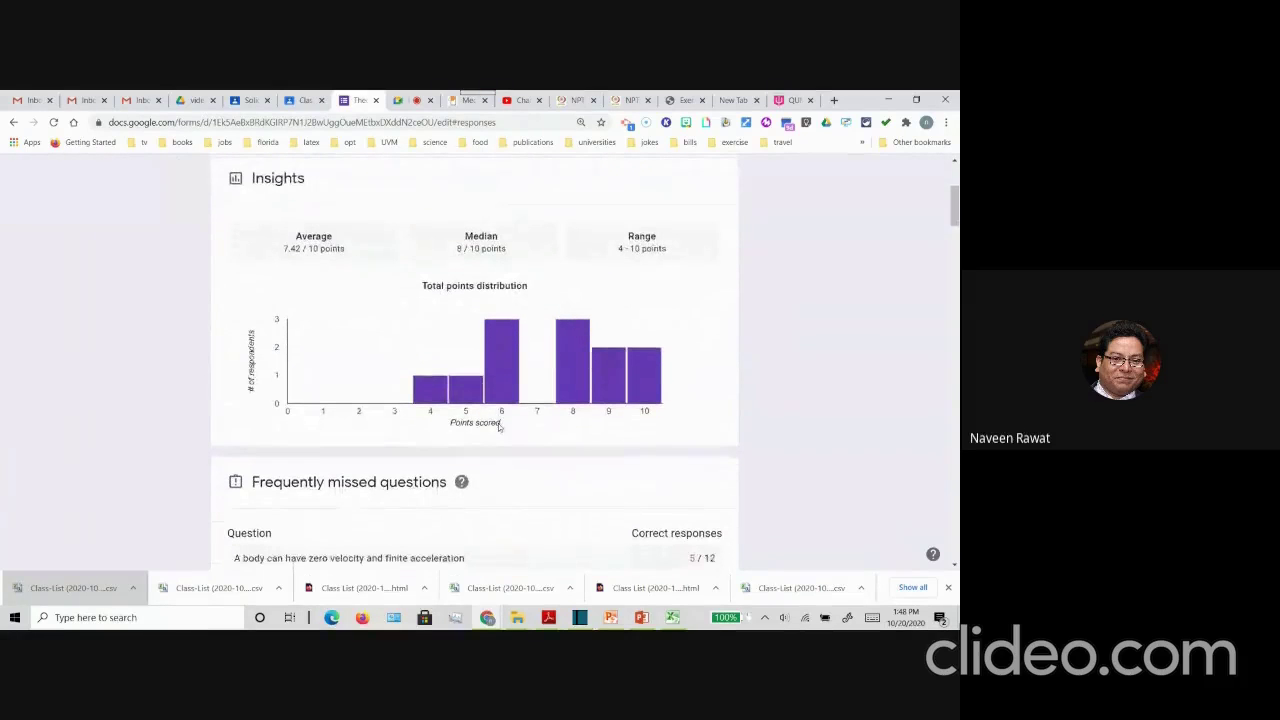
scroll(498, 427, "down", 4)
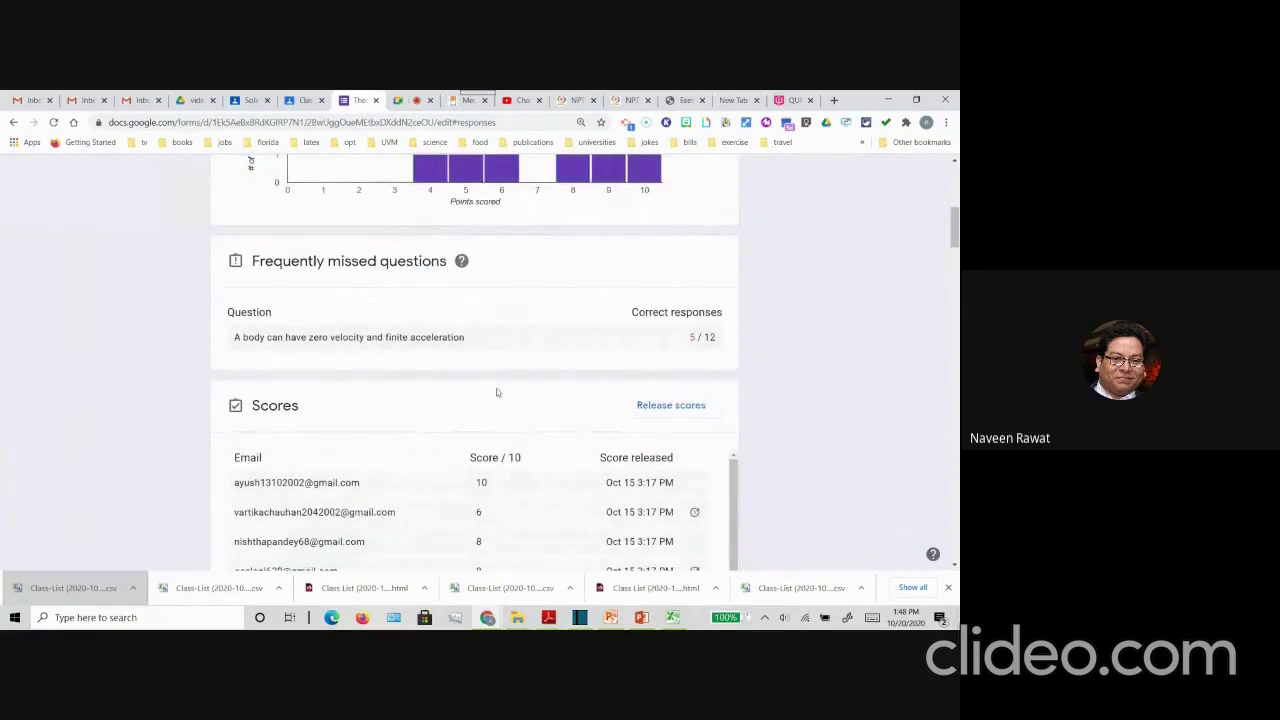
scroll(497, 392, "down", 3)
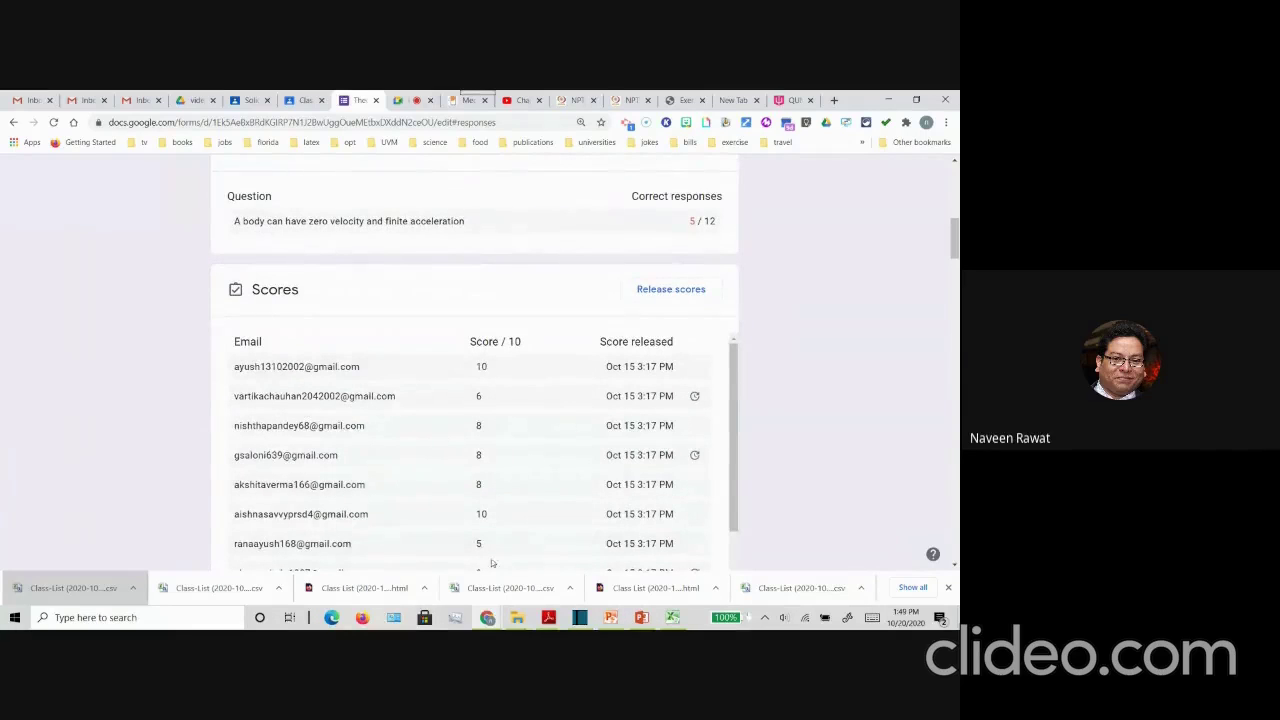
scroll(512, 554, "down", 3)
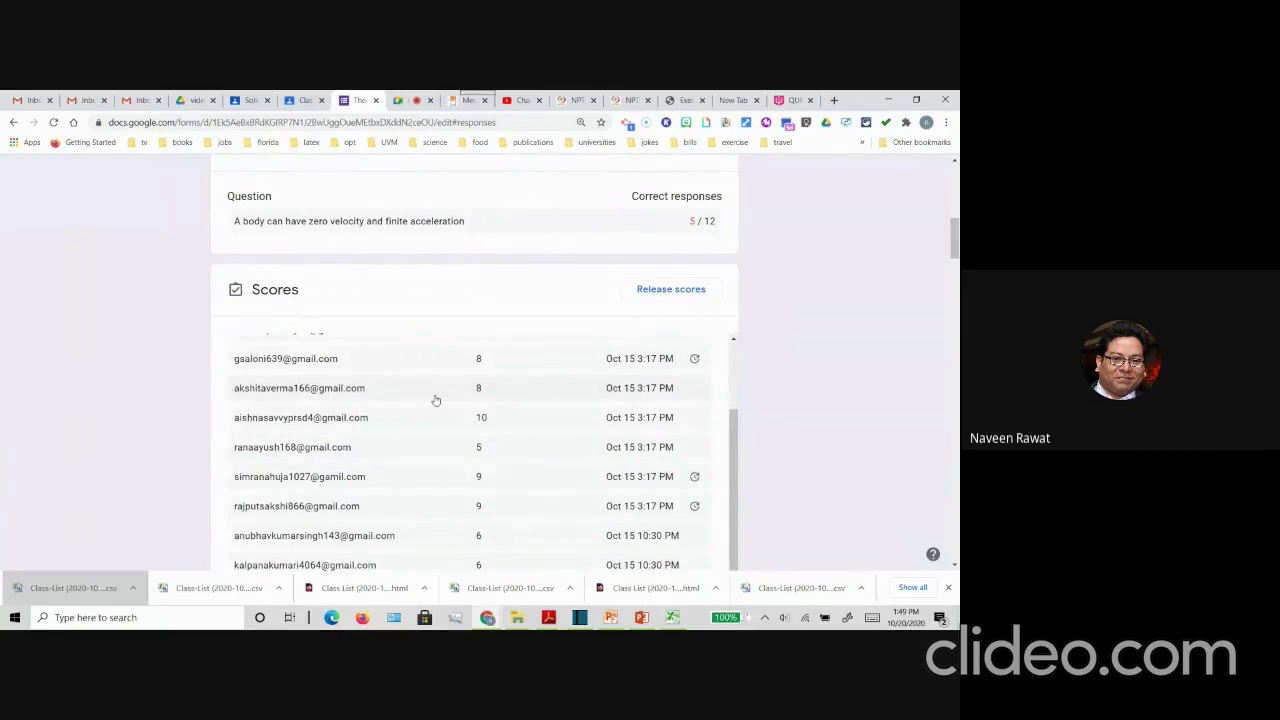
scroll(436, 400, "up", 3)
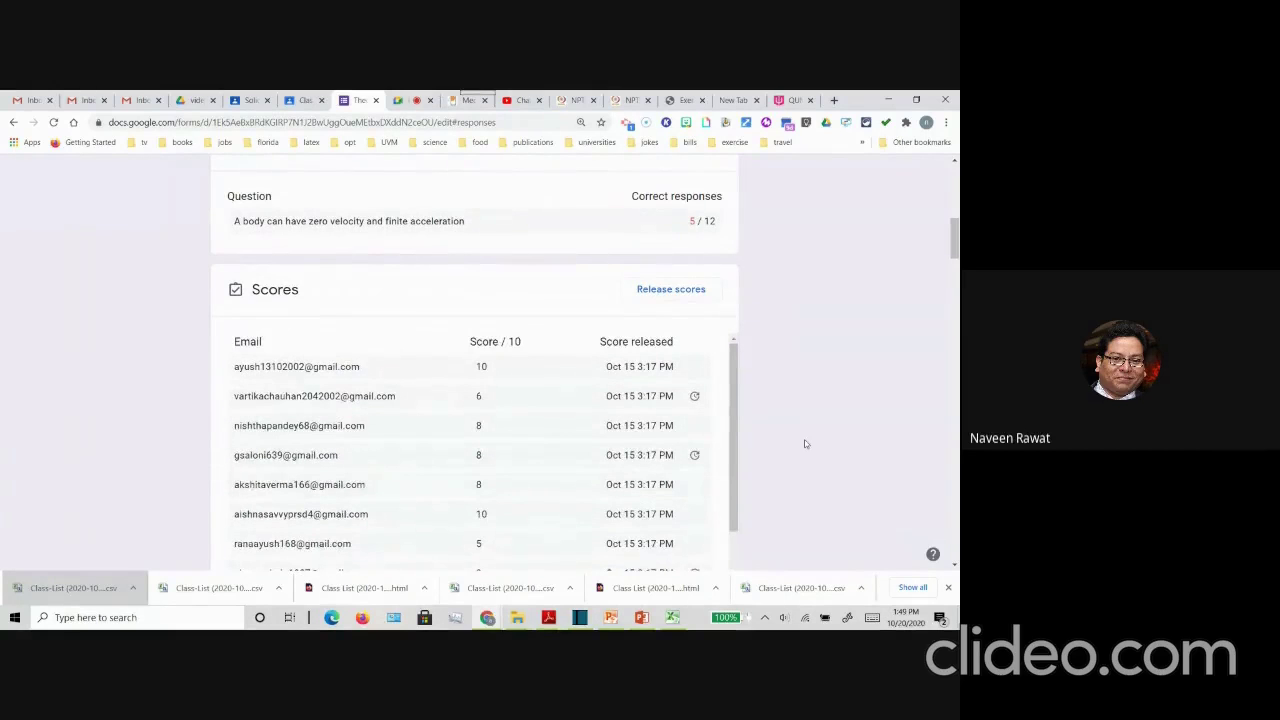
Step: Examine the answer charts for each quiz question, from the particle's acceleration to zero velocity with finite acceleration
scroll(804, 444, "down", 3)
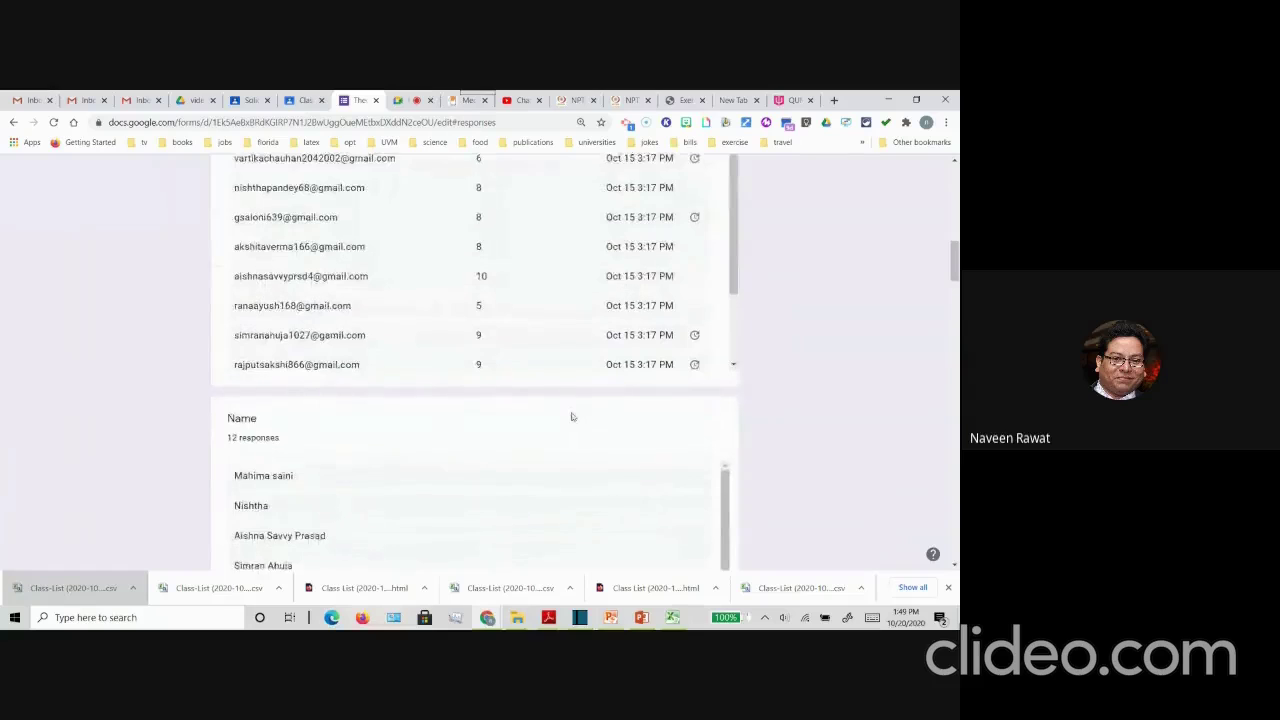
scroll(572, 416, "down", 5)
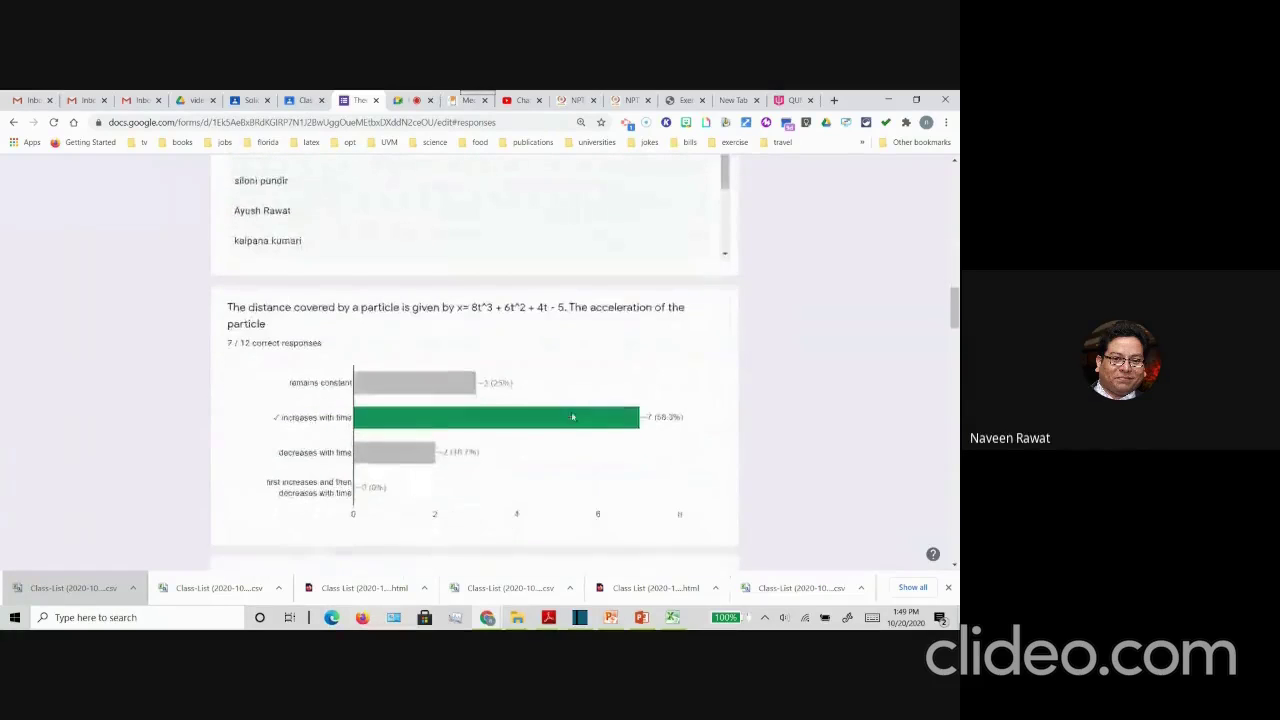
scroll(572, 416, "down", 1)
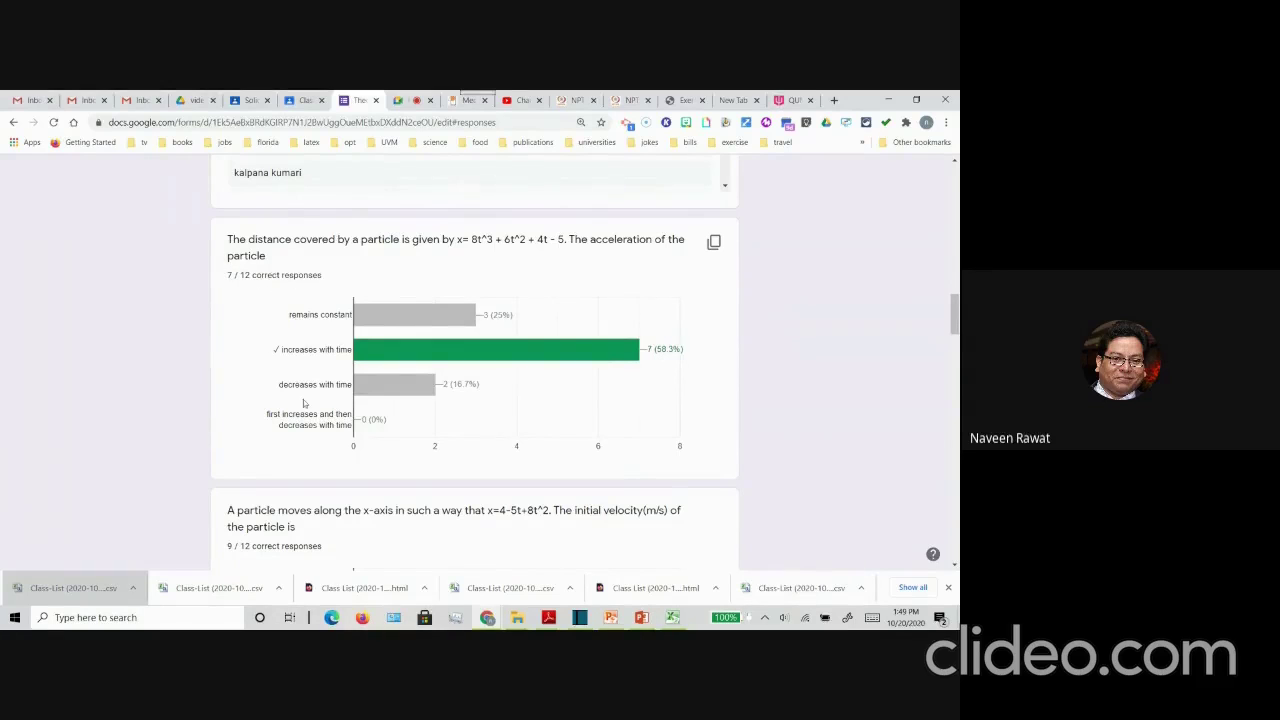
scroll(304, 403, "down", 1)
scroll(304, 403, "down", 2)
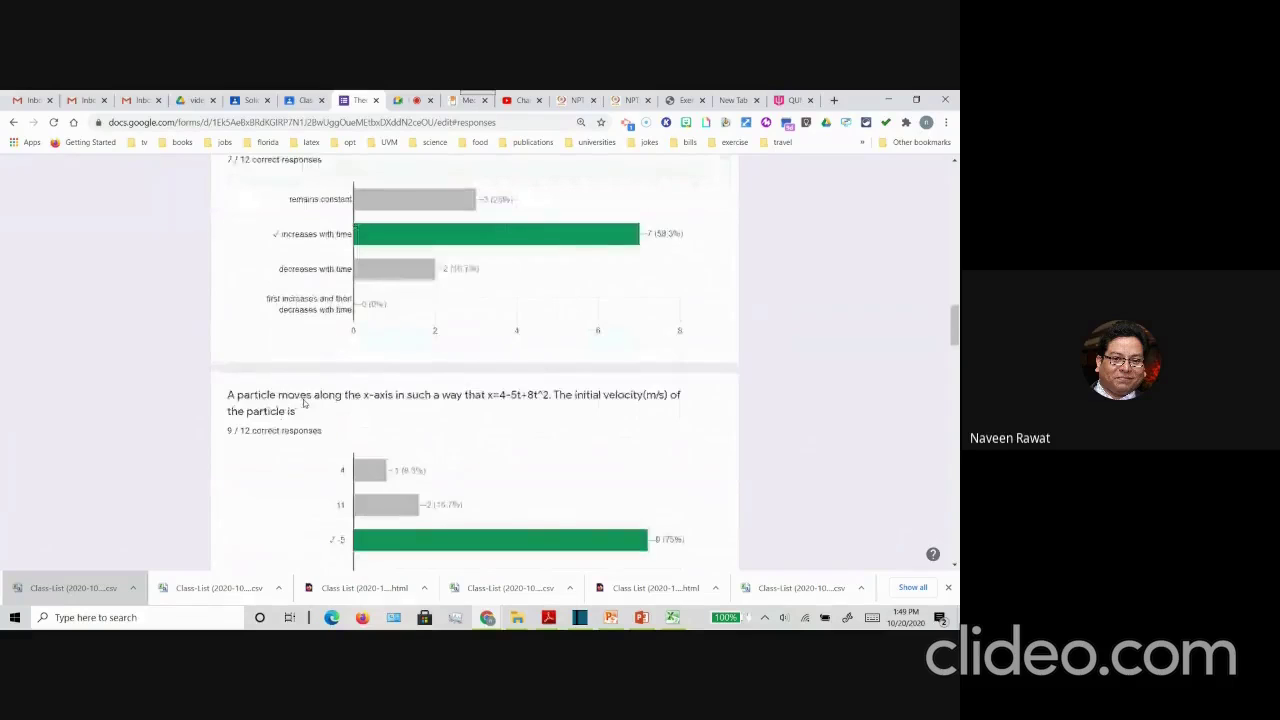
scroll(304, 403, "down", 7)
scroll(304, 403, "down", 2)
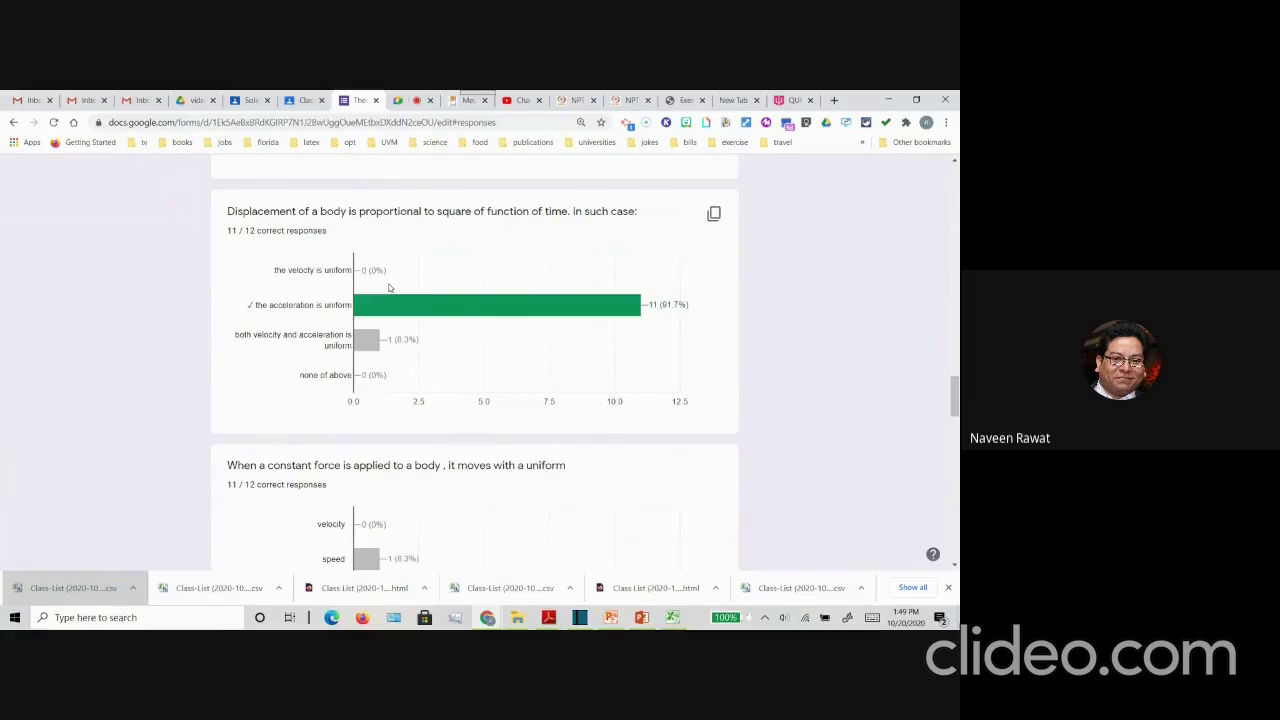
scroll(390, 288, "up", 1)
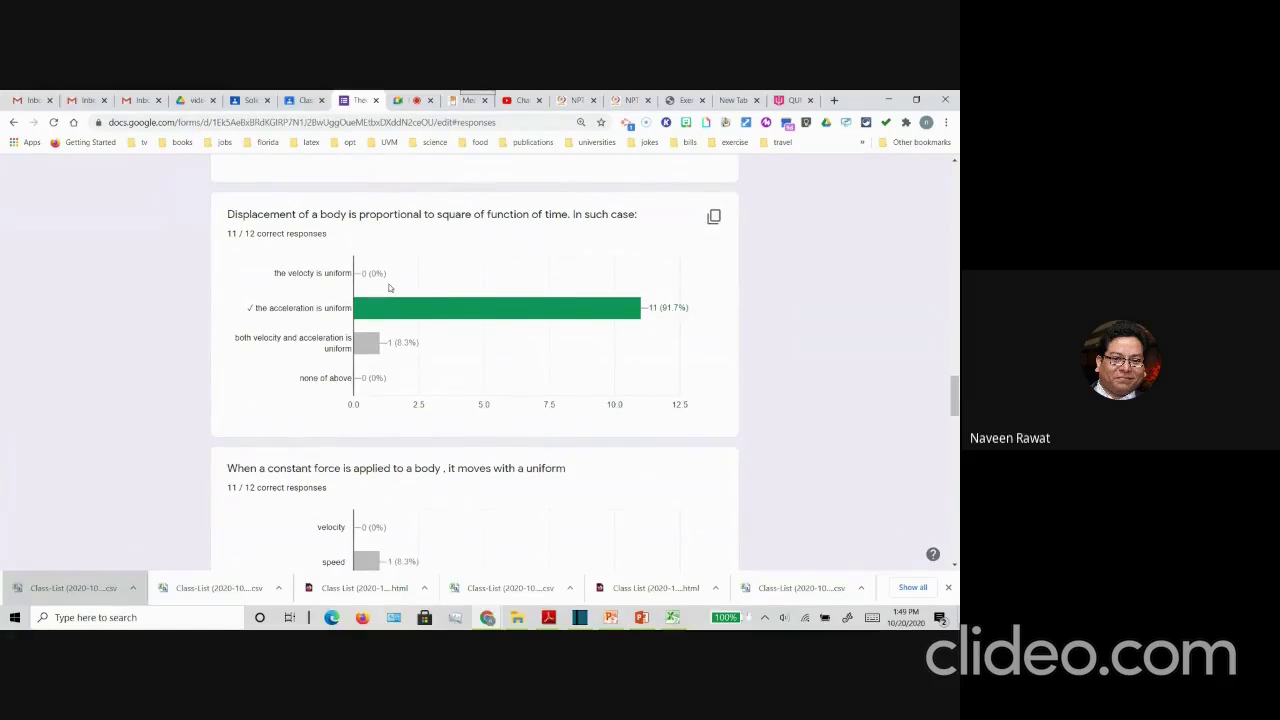
scroll(390, 288, "up", 1)
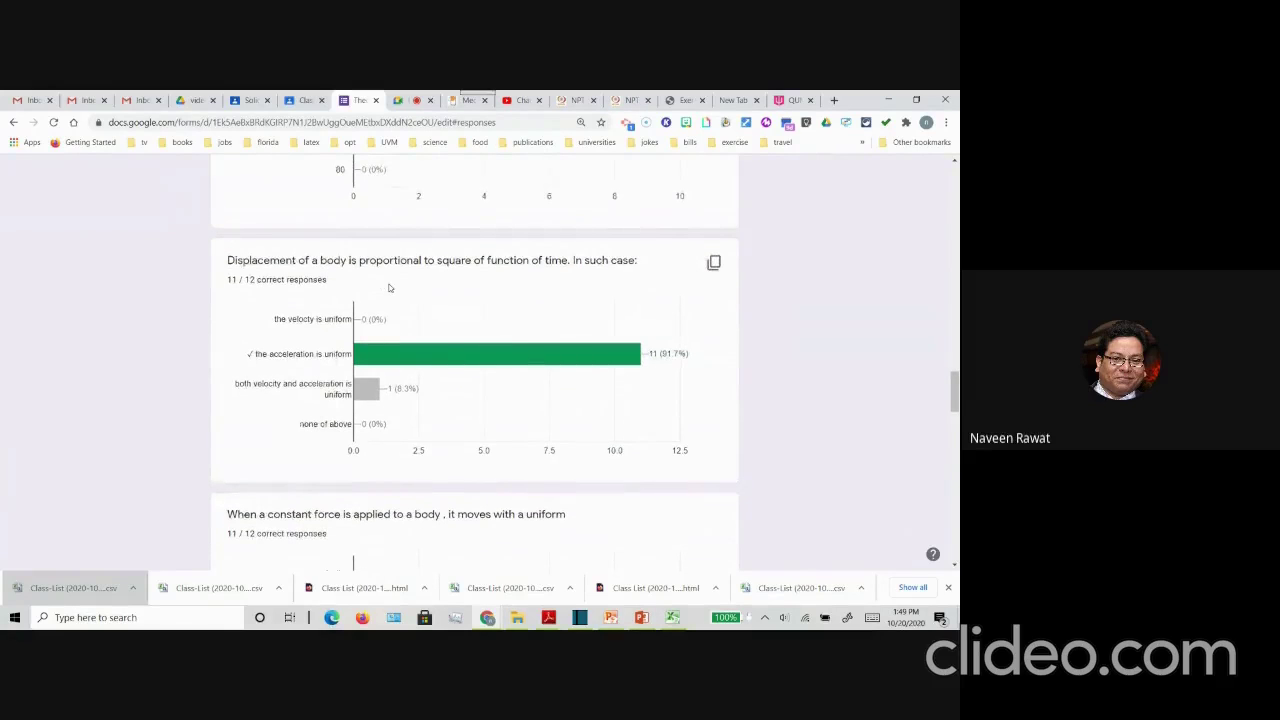
scroll(390, 288, "down", 2)
scroll(390, 288, "down", 1)
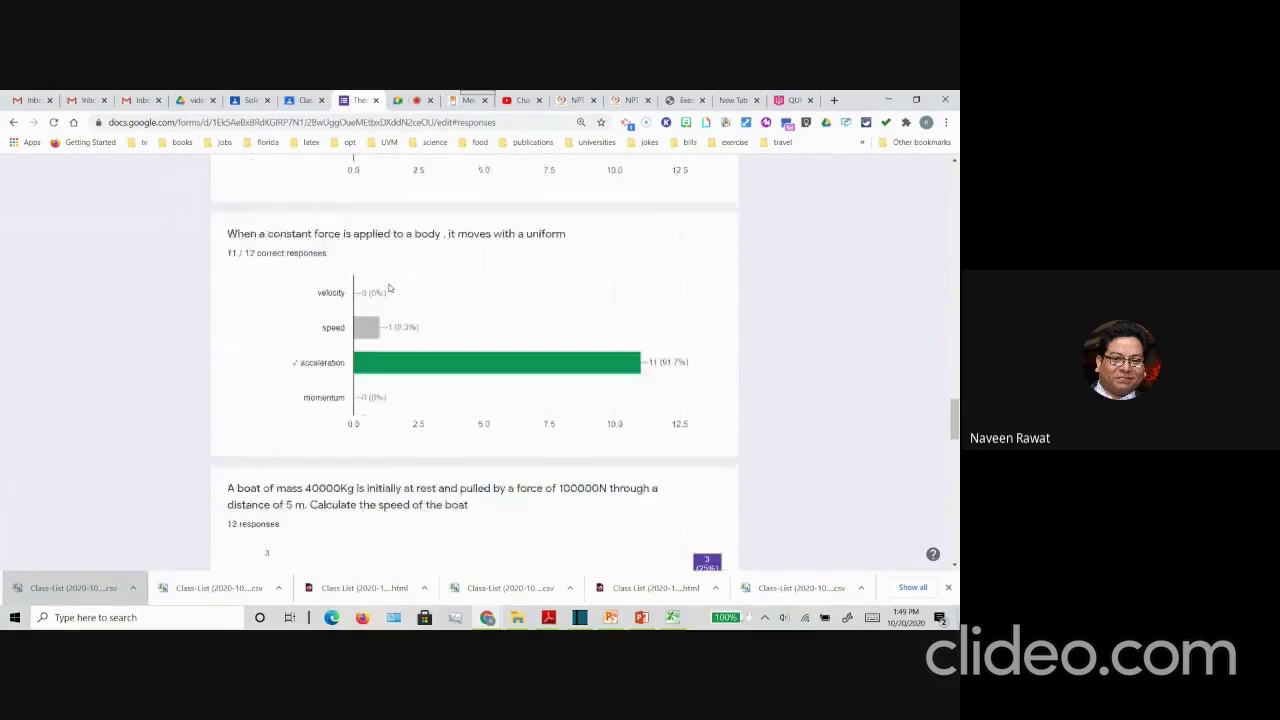
scroll(390, 288, "down", 10)
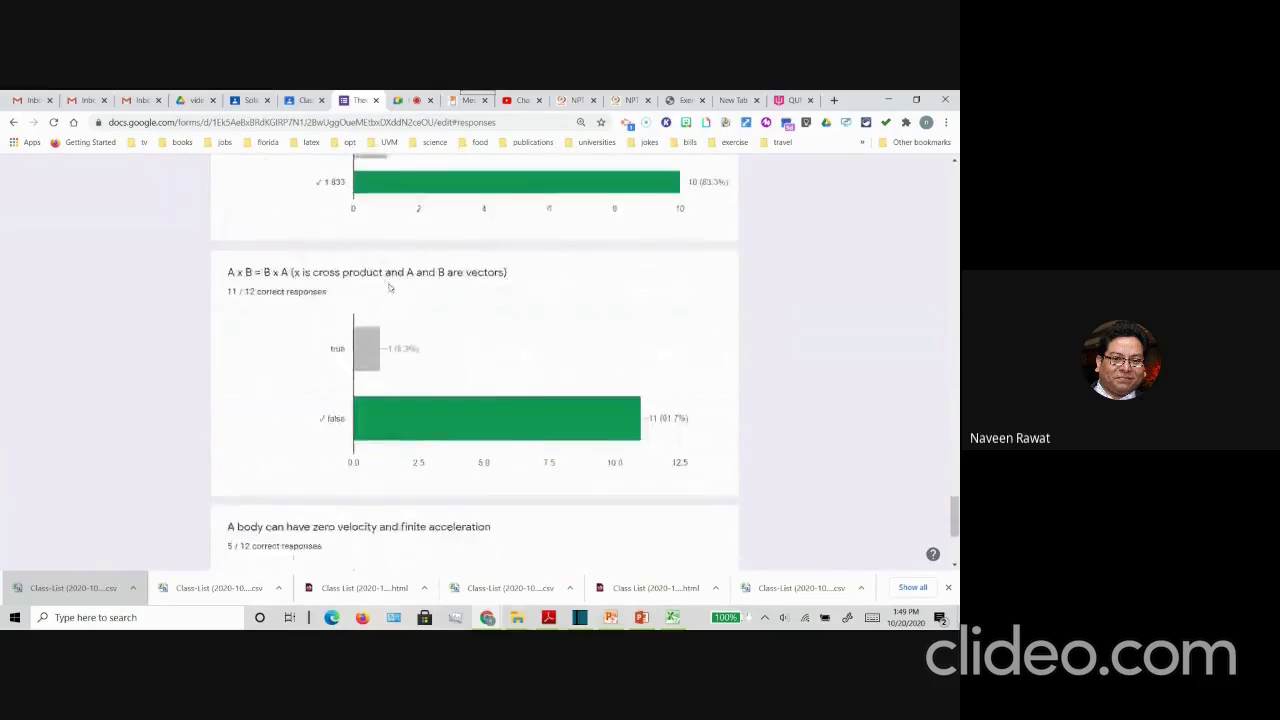
scroll(390, 288, "down", 2)
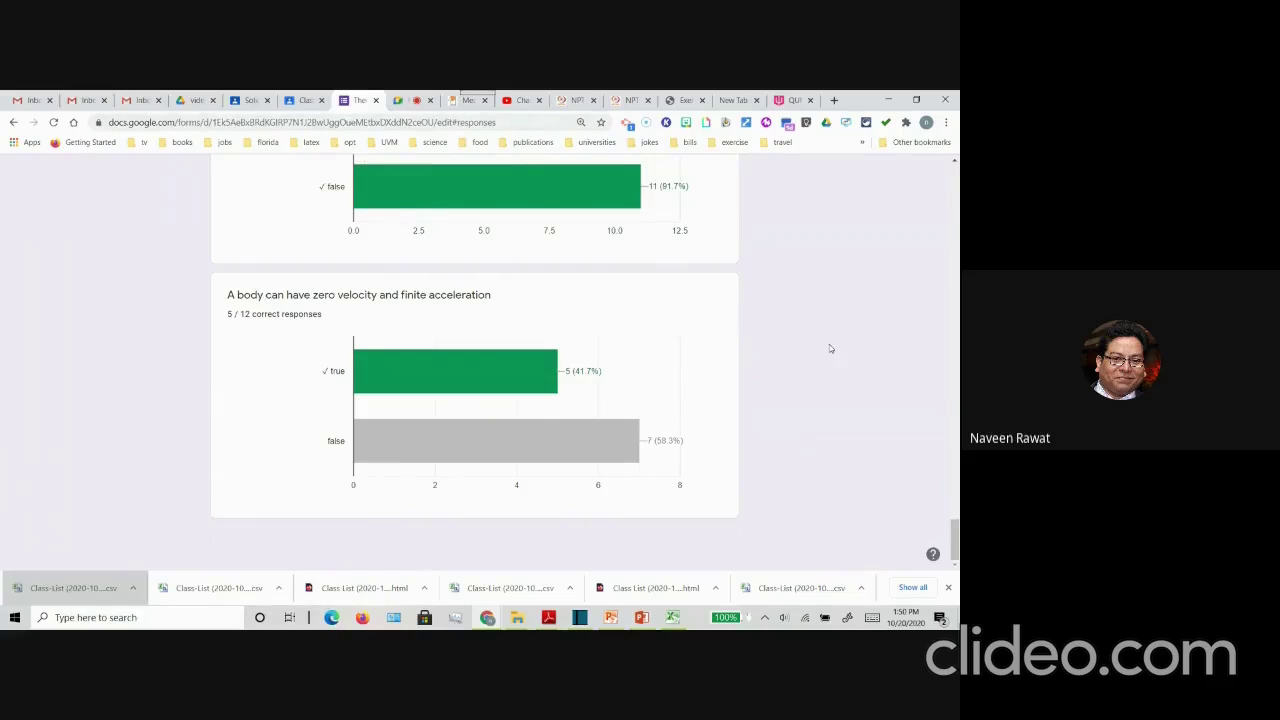
Step: Return from the response charts to the question editor of Theory mini Quiz-1
scroll(830, 348, "up", 10)
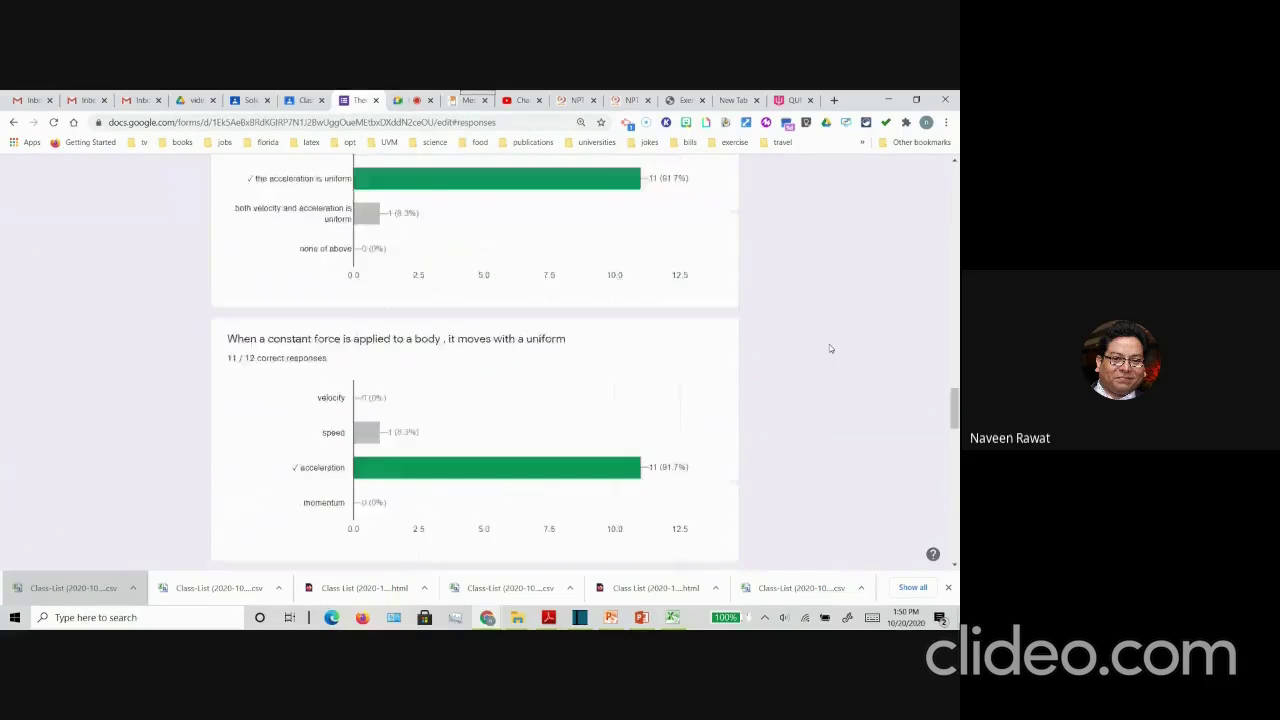
scroll(830, 348, "up", 15)
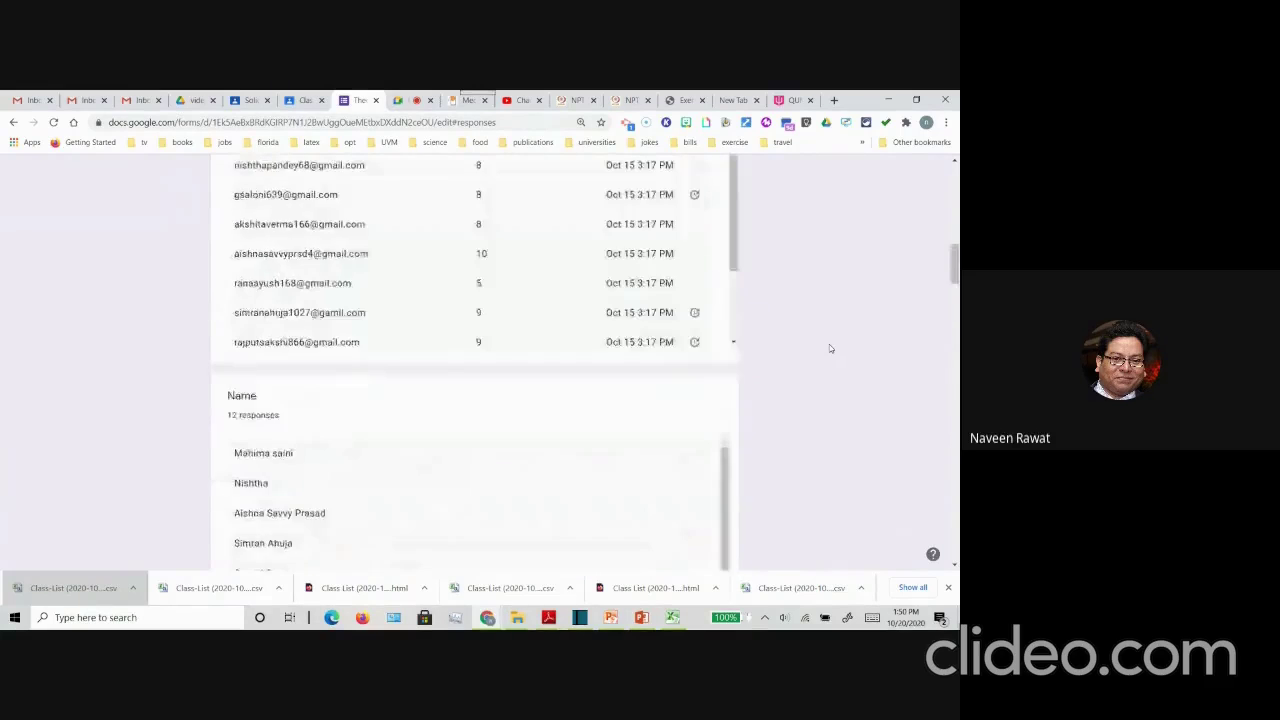
scroll(830, 348, "up", 15)
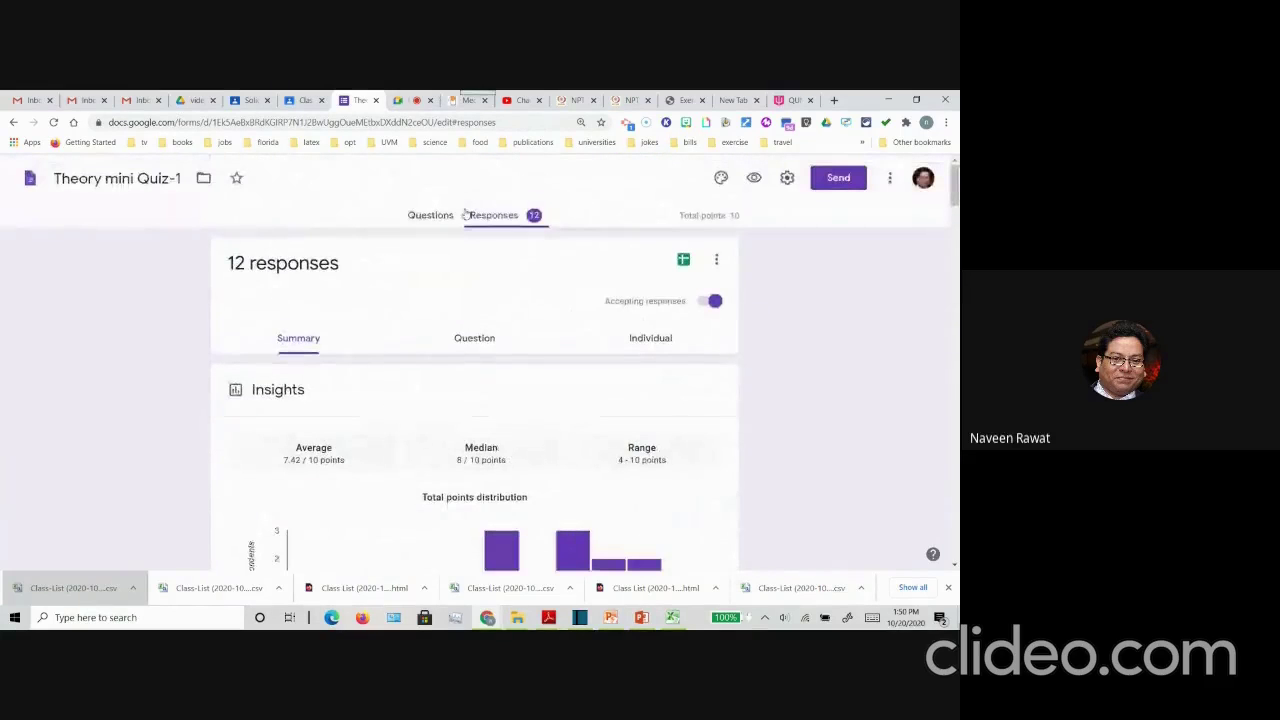
left_click(440, 215)
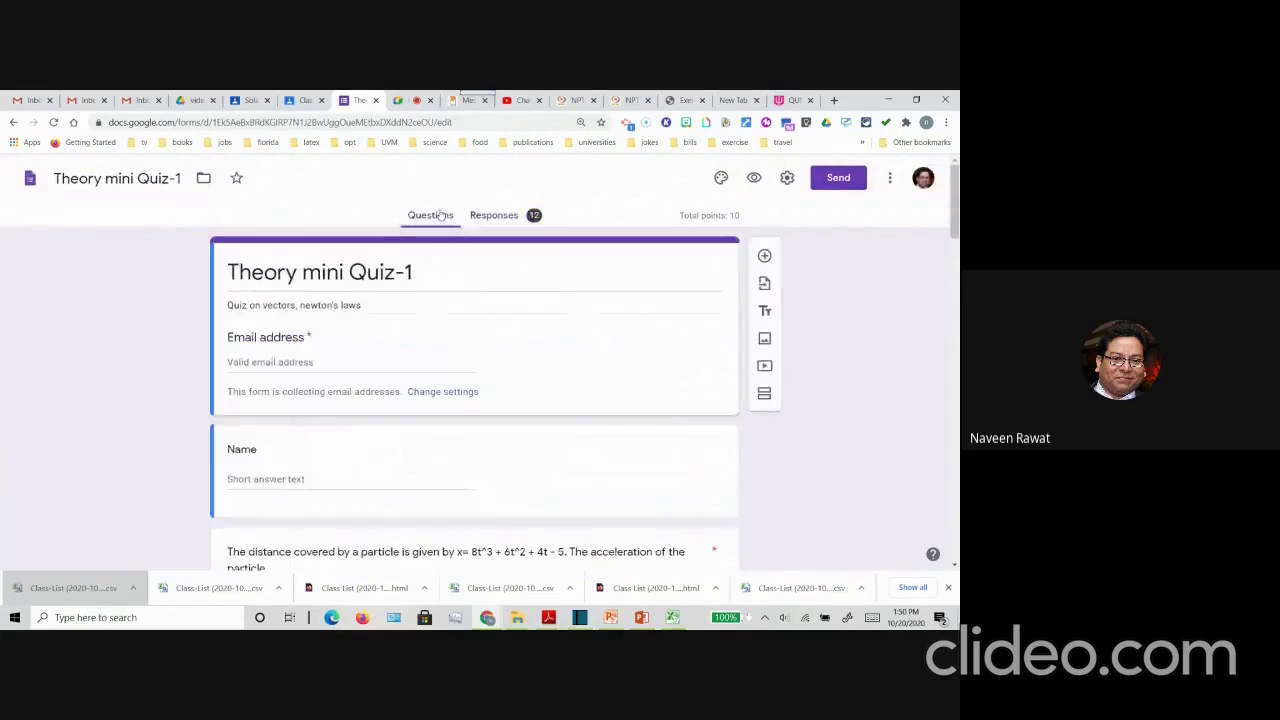
Step: Check the Google Meet call, return to the quiz form and inspect the answer options of the particle acceleration question
left_click(405, 100)
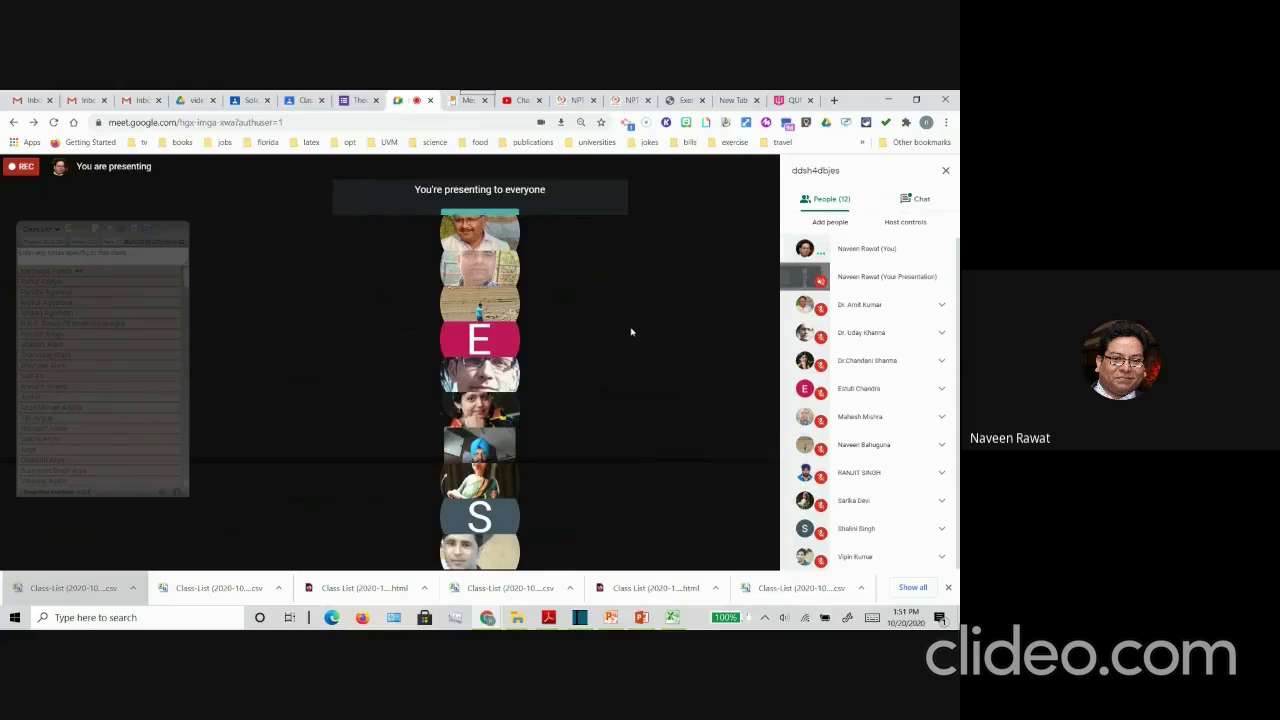
key("ctrl+shift+Tab")
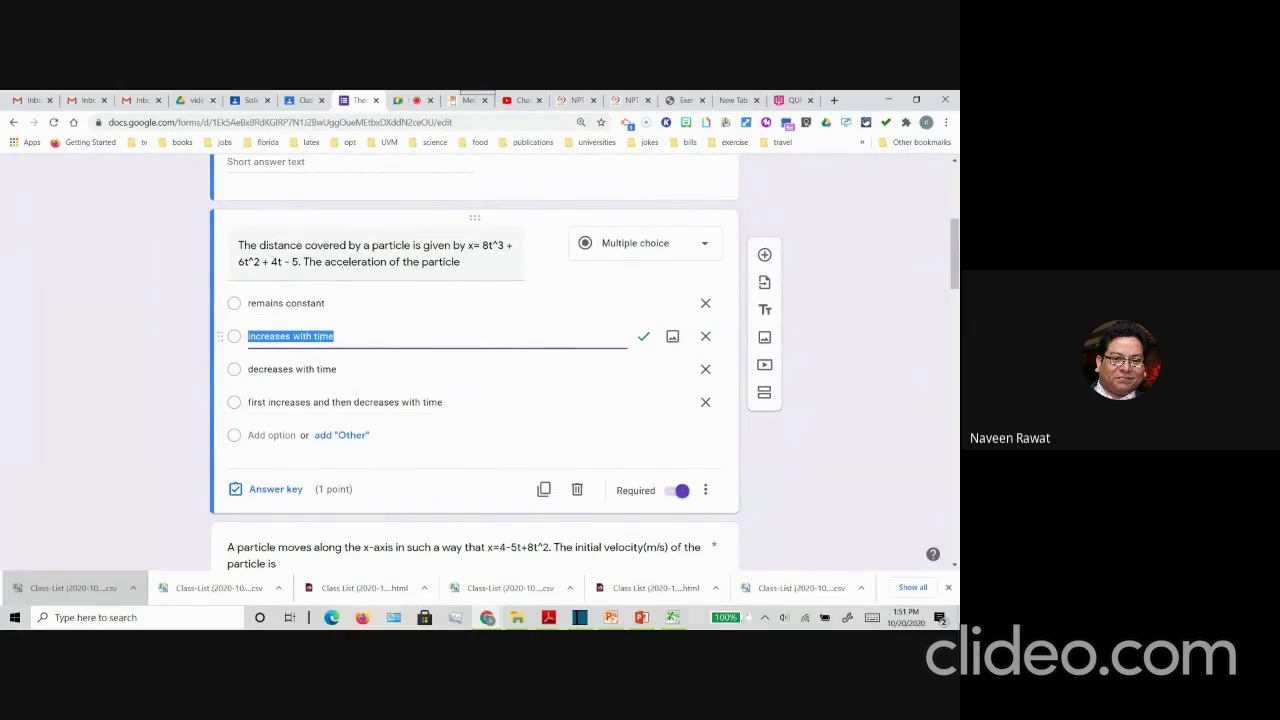
left_click(144, 374)
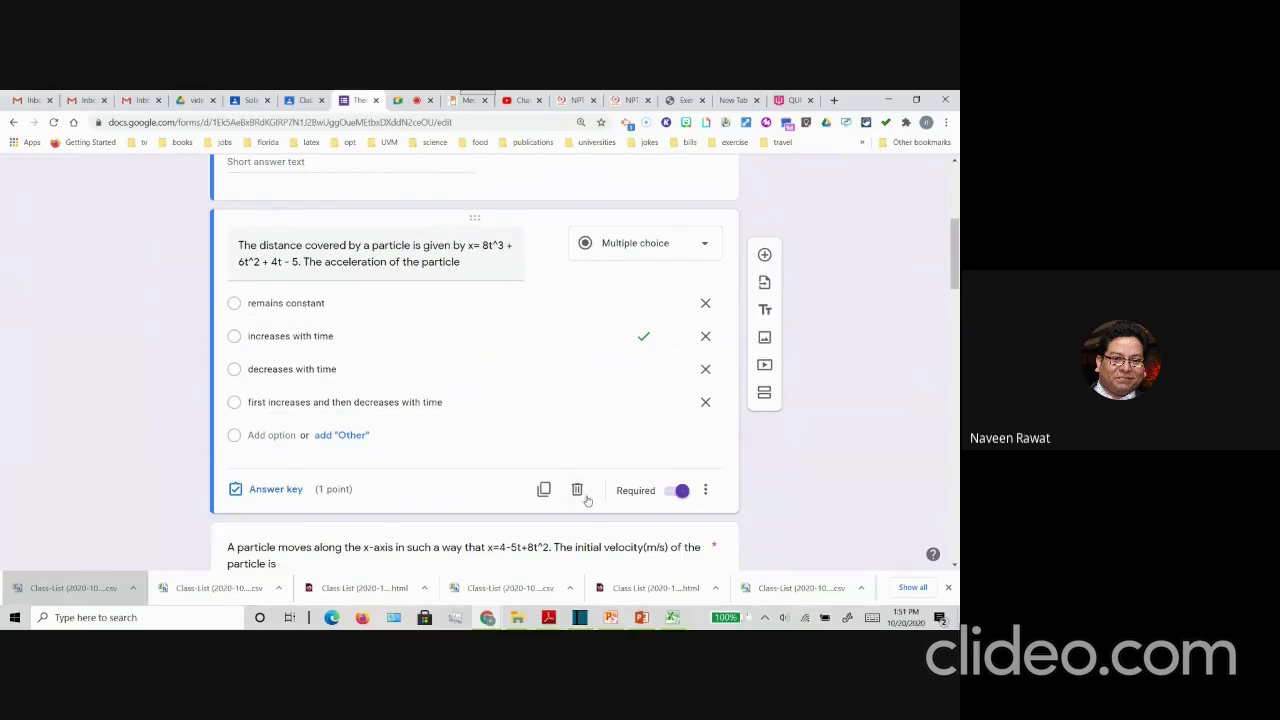
scroll(587, 500, "up", 5)
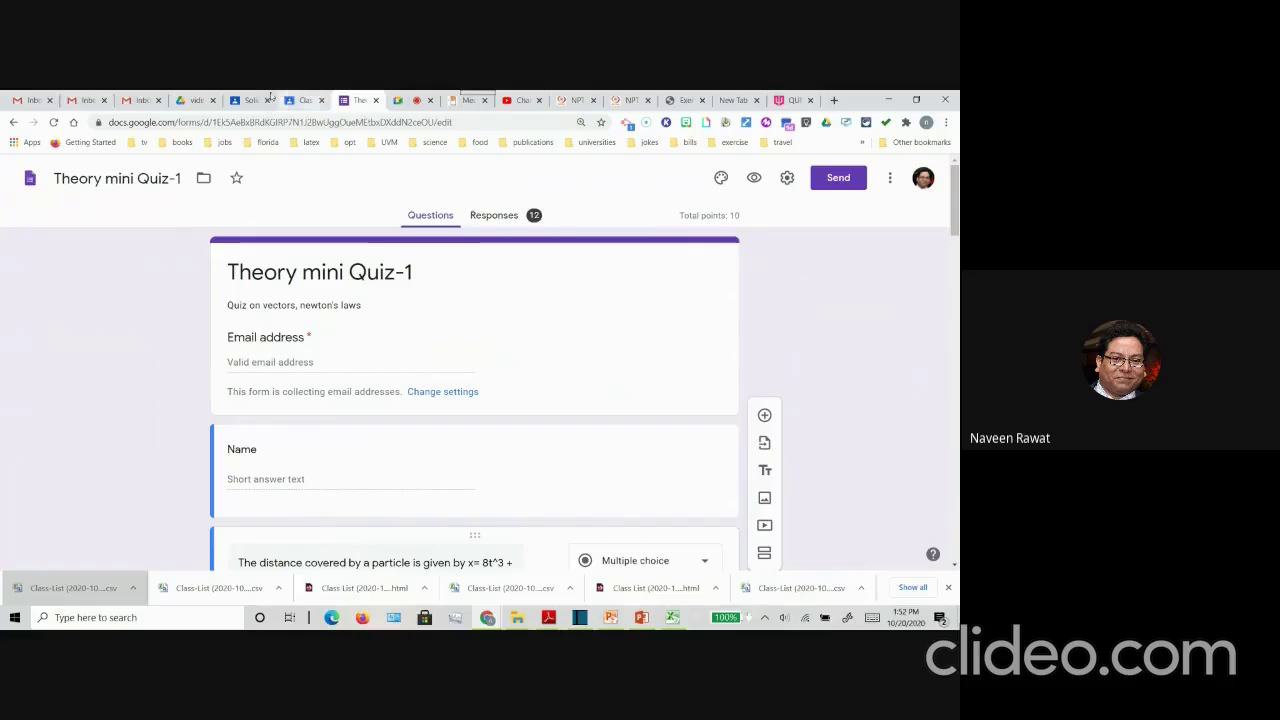
Step: Switch to Google Drive and open the Solid state physics folder under Courses > Quiz to view its stored quizzes
left_click(197, 100)
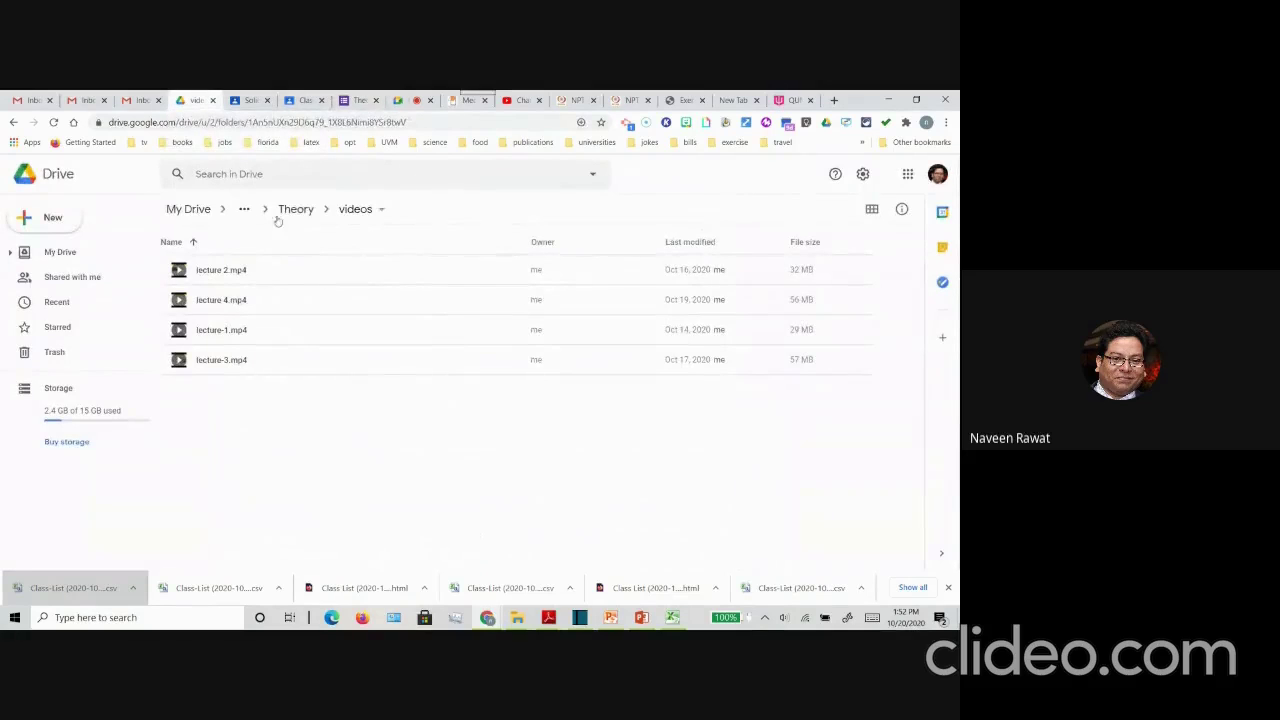
left_click(287, 213)
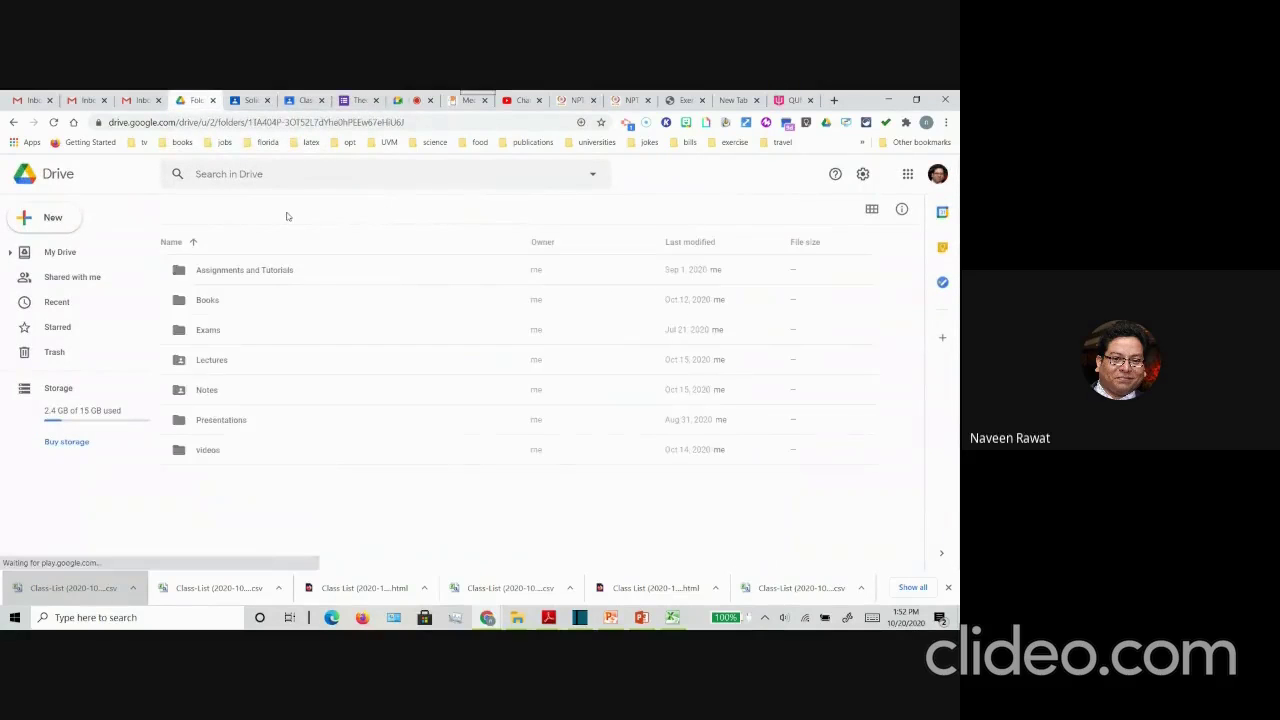
left_click(272, 213)
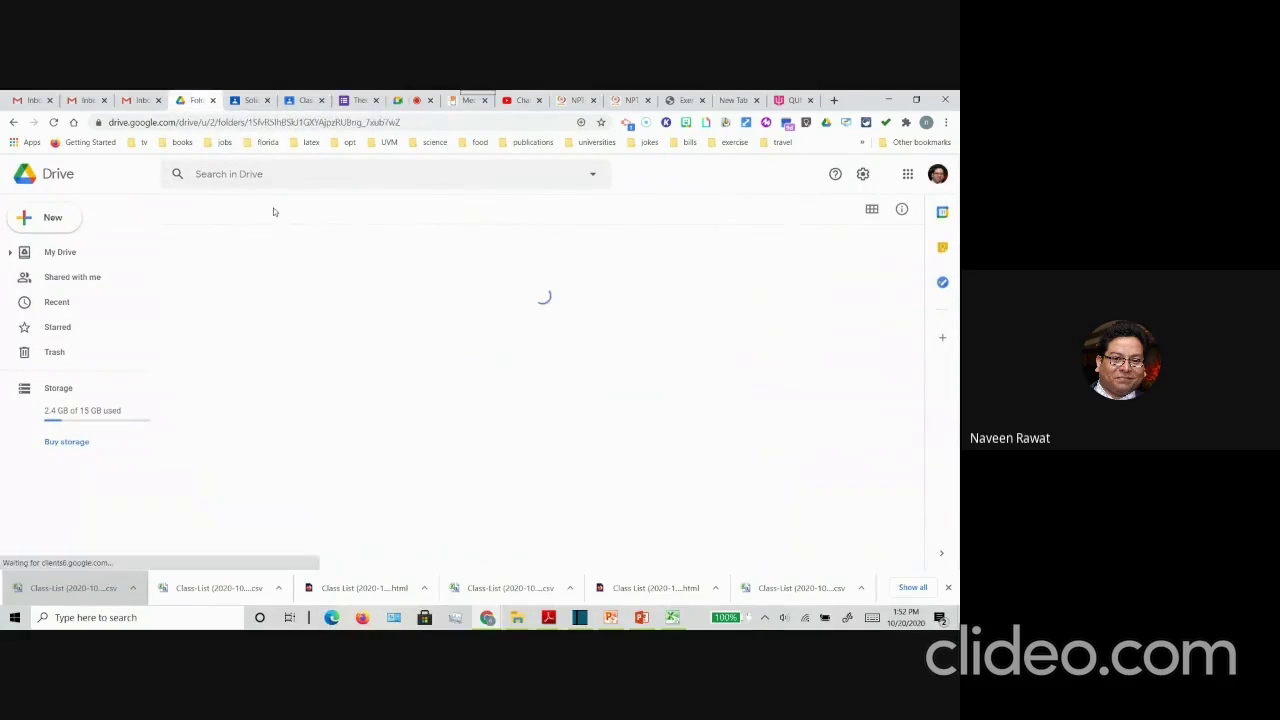
scroll(342, 431, "down", 3)
scroll(342, 431, "down", 1)
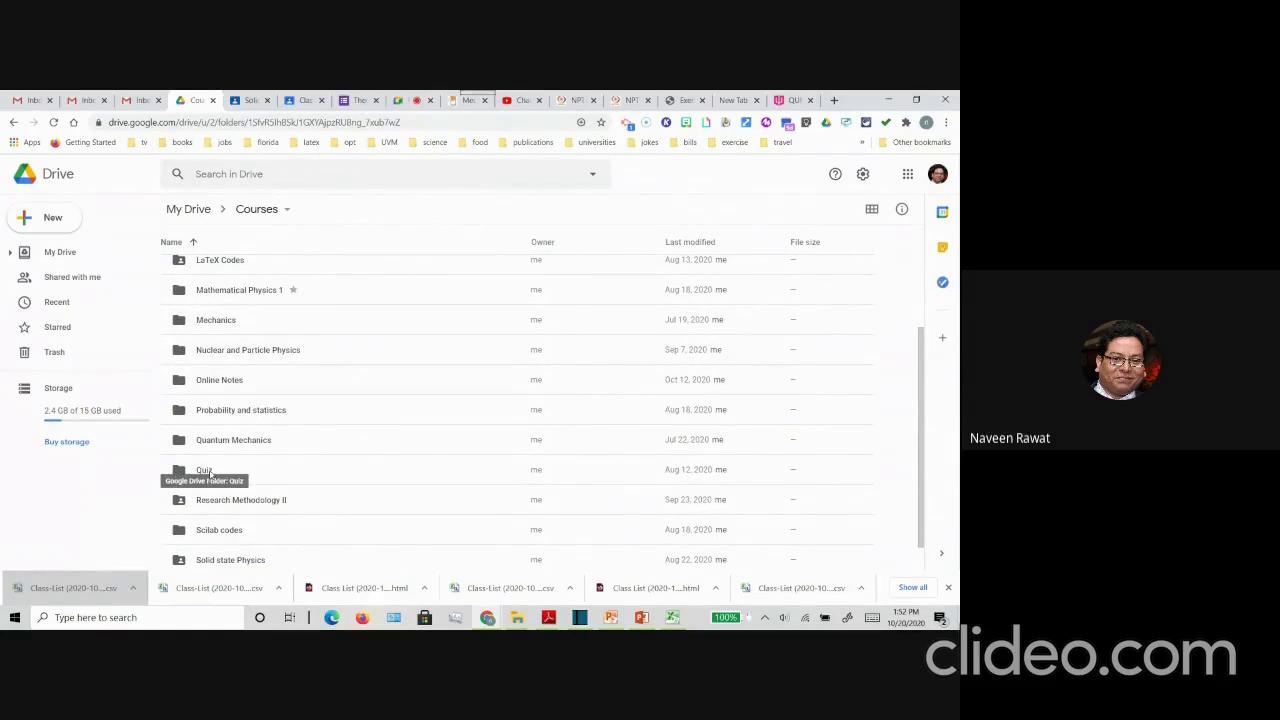
double_click(208, 472)
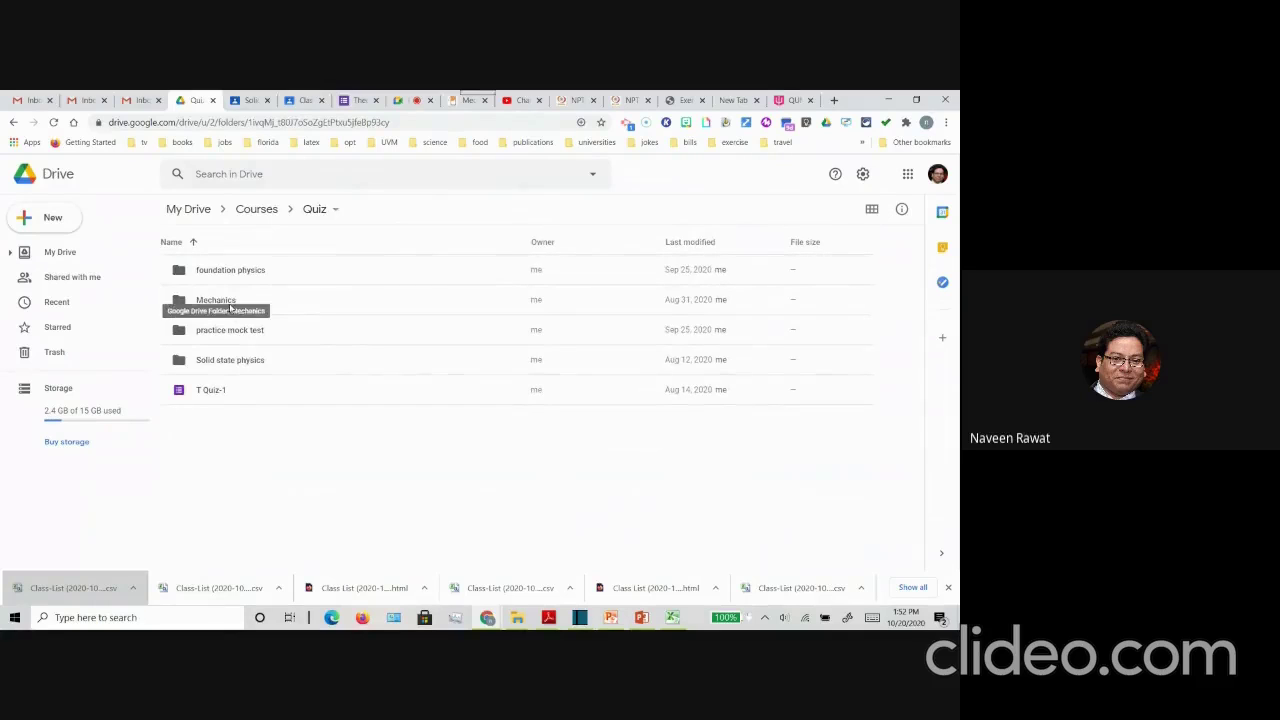
double_click(232, 362)
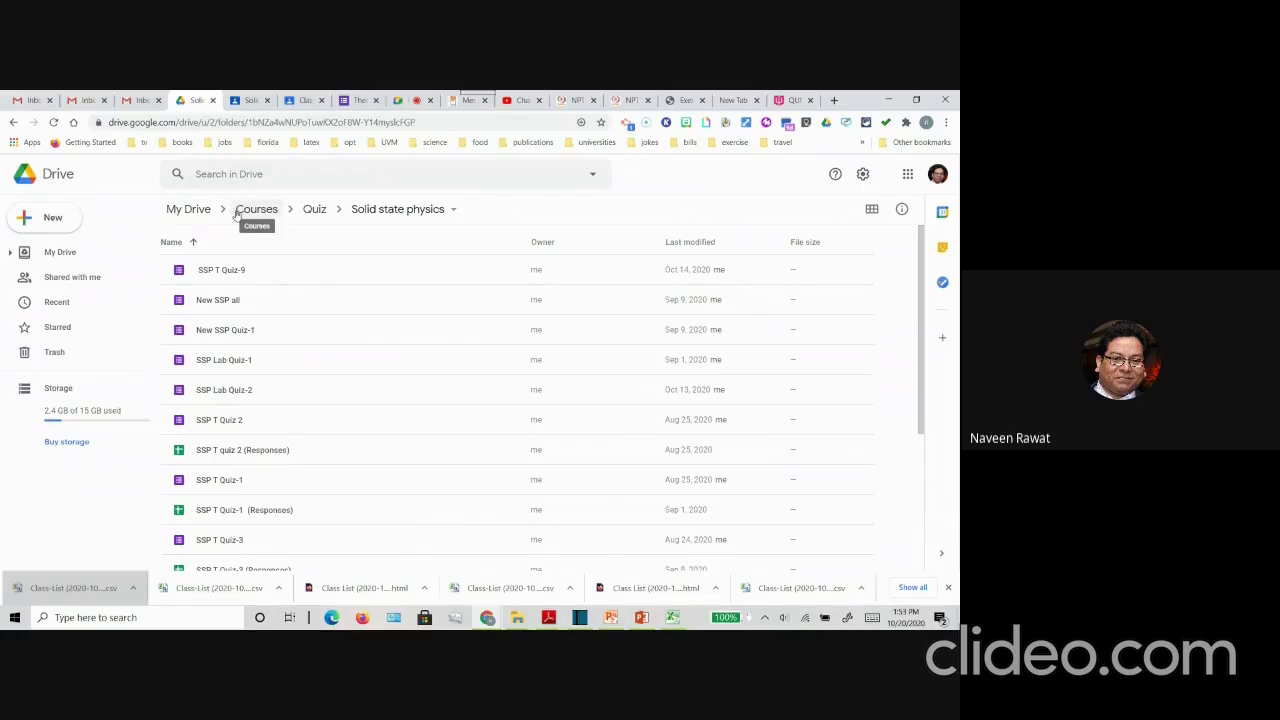
Step: Open the Theory mini Quiz-2 form from the Mechanics folder inside the Quiz folder
left_click(315, 212)
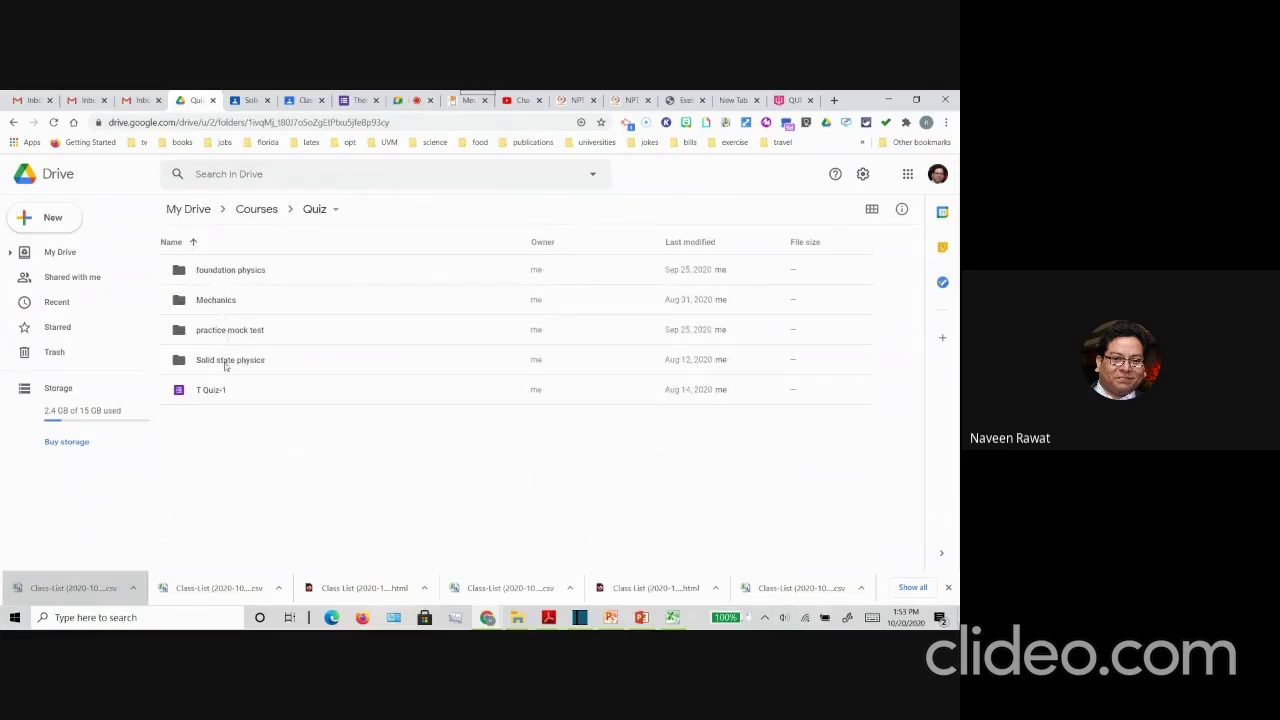
double_click(227, 301)
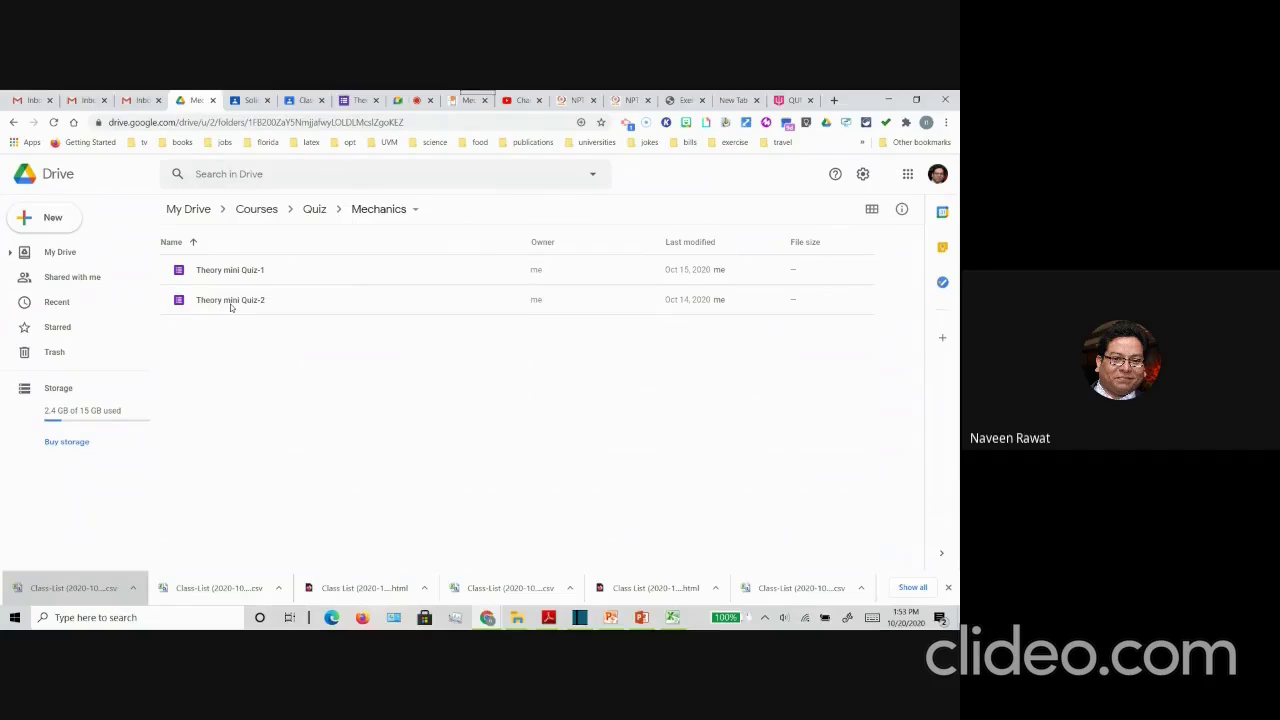
double_click(230, 308)
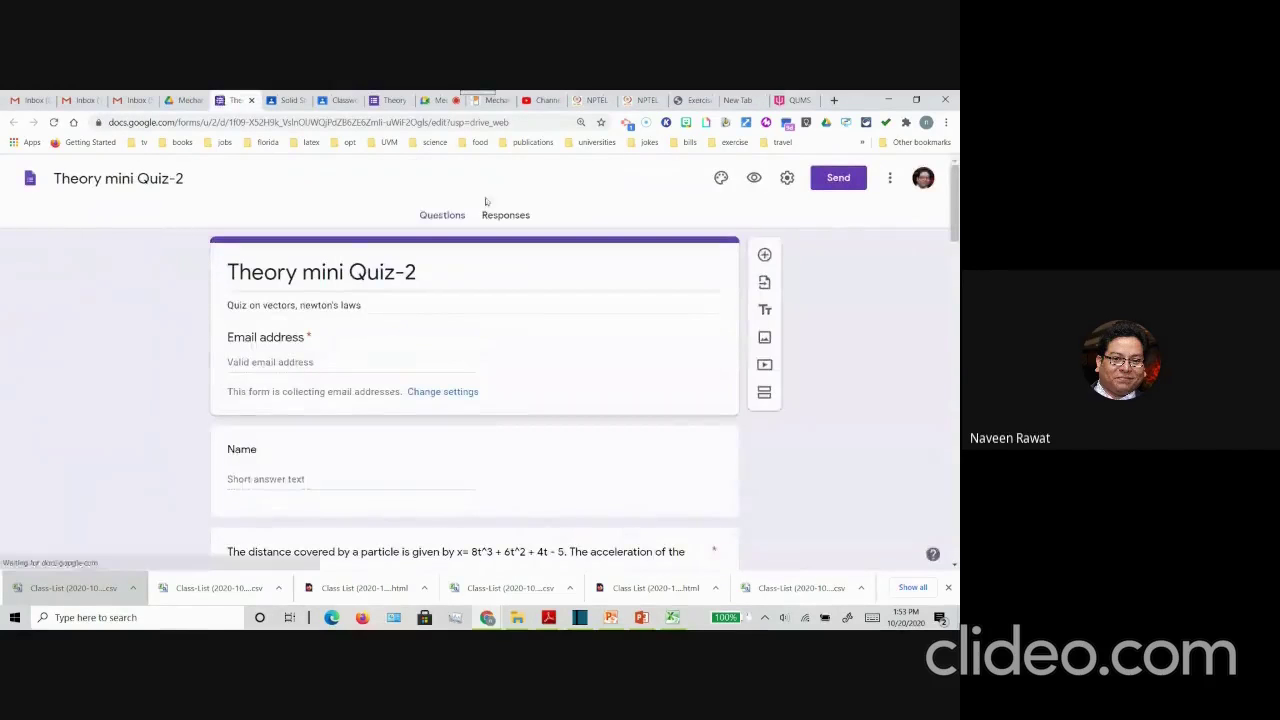
Step: Make a copy of Theory mini Quiz-2 named "Theory mini Quiz-3" in the Mechanics folder
left_click(890, 178)
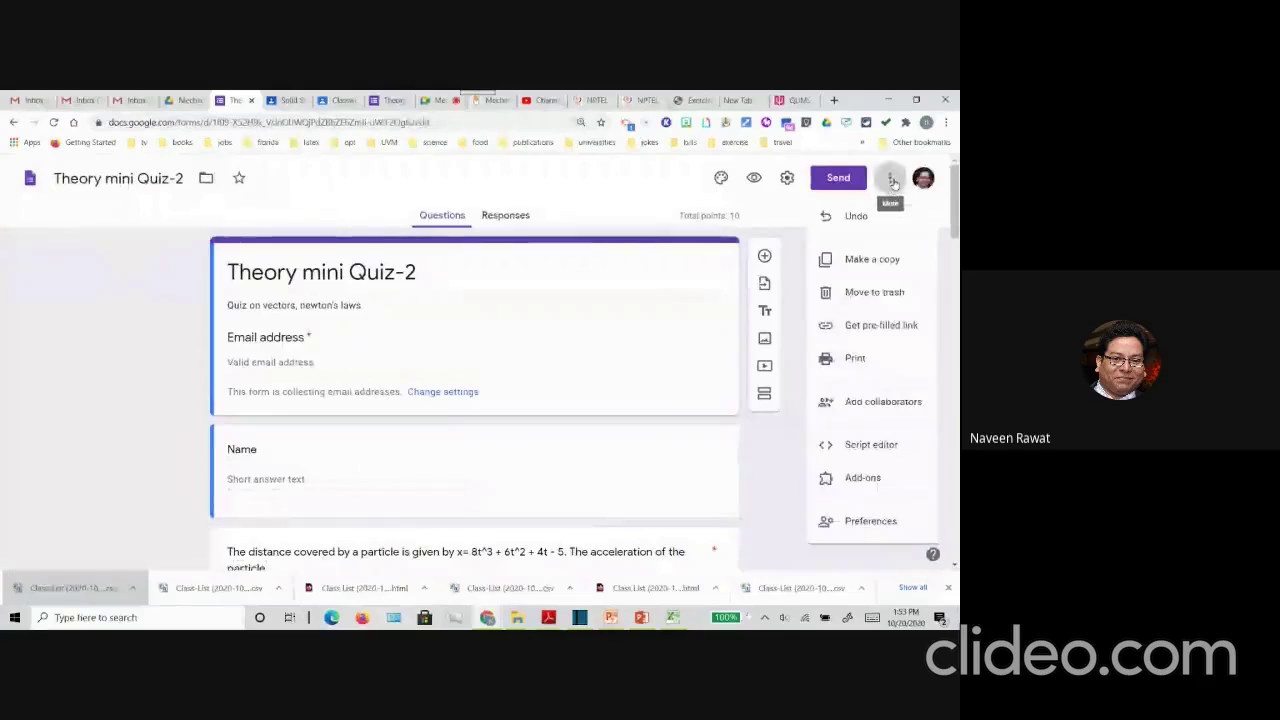
left_click(862, 262)
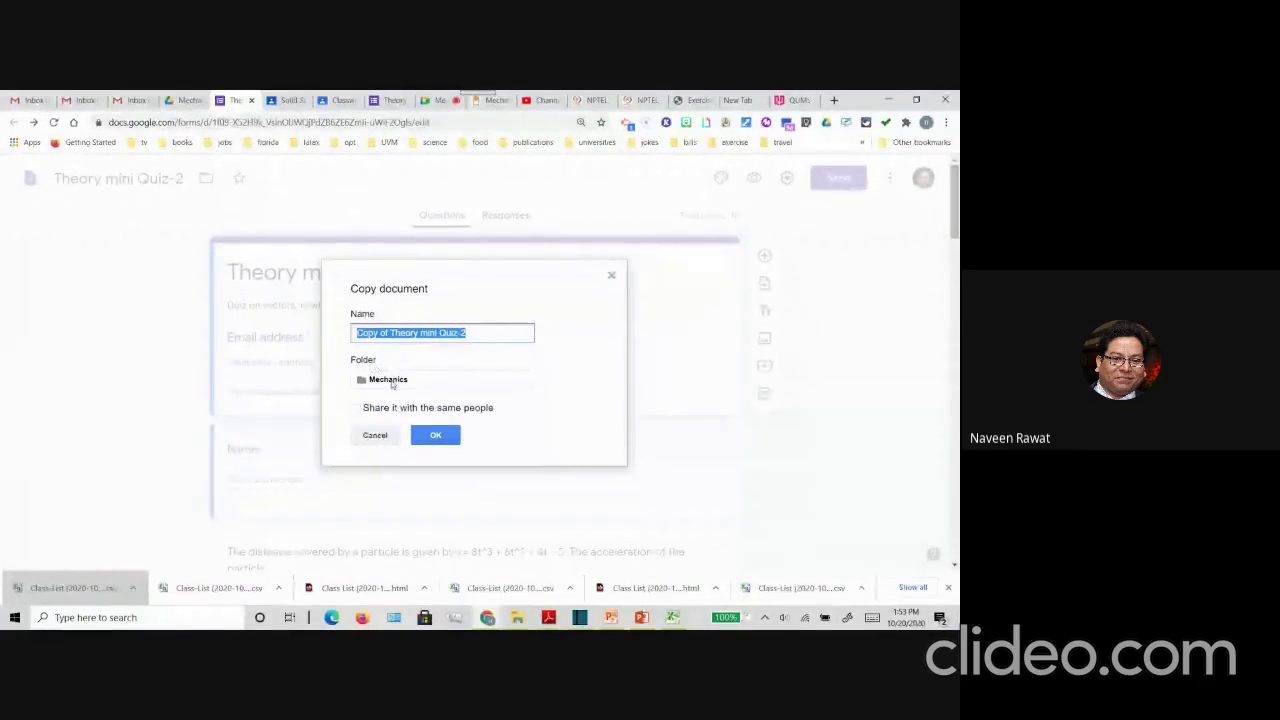
left_click(393, 338)
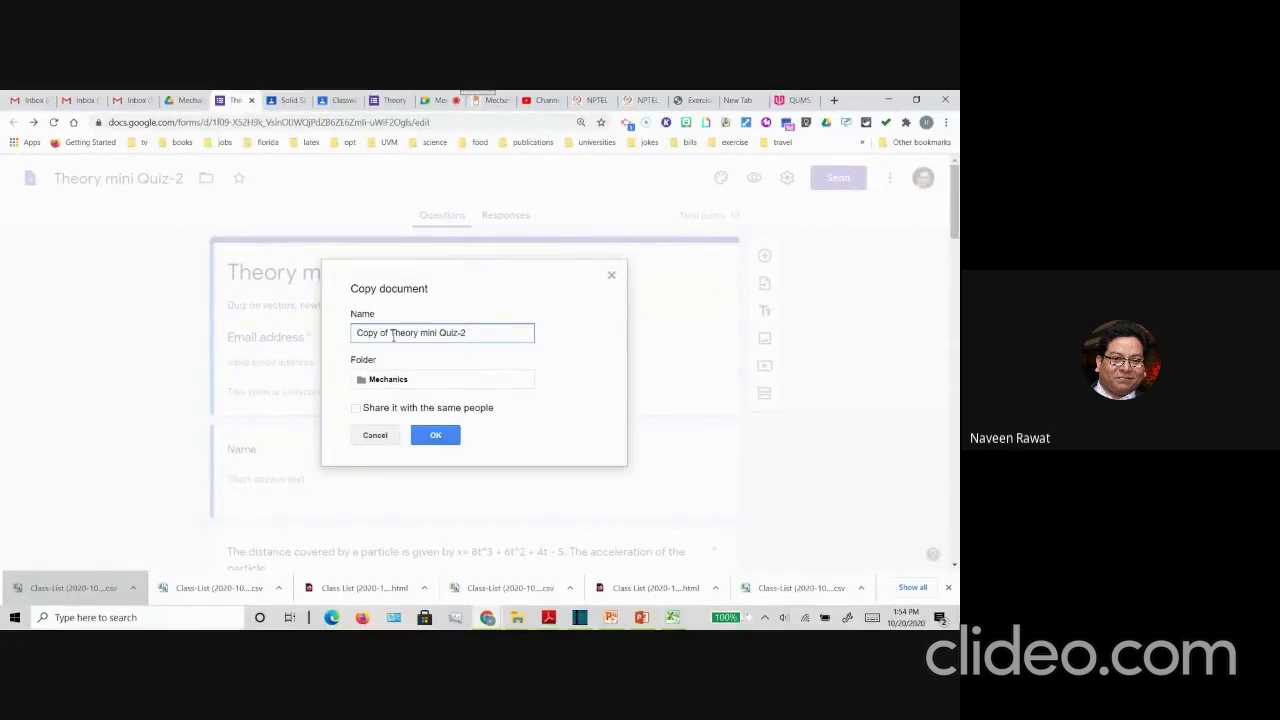
key("BackSpace")
key("BackSpace")
key("BackSpace")
key("BackSpace")
key("BackSpace")
key("BackSpace")
key("BackSpace")
key("BackSpace")
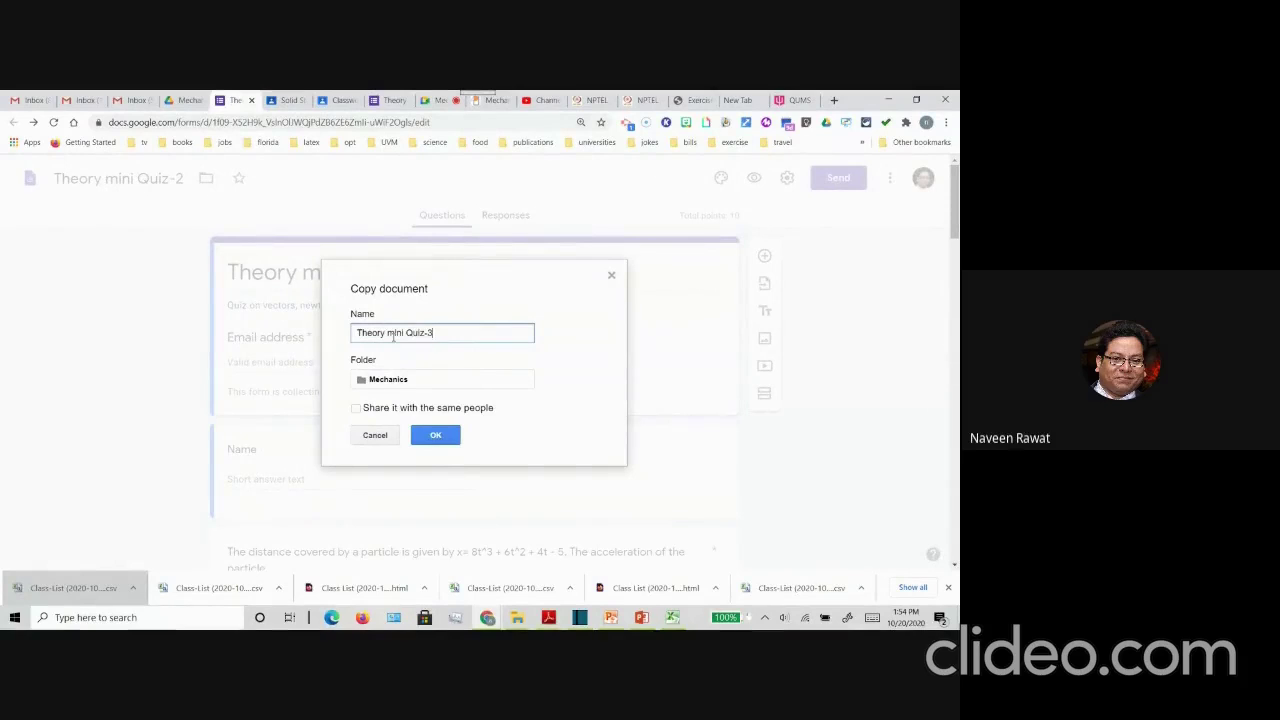
left_click(436, 436)
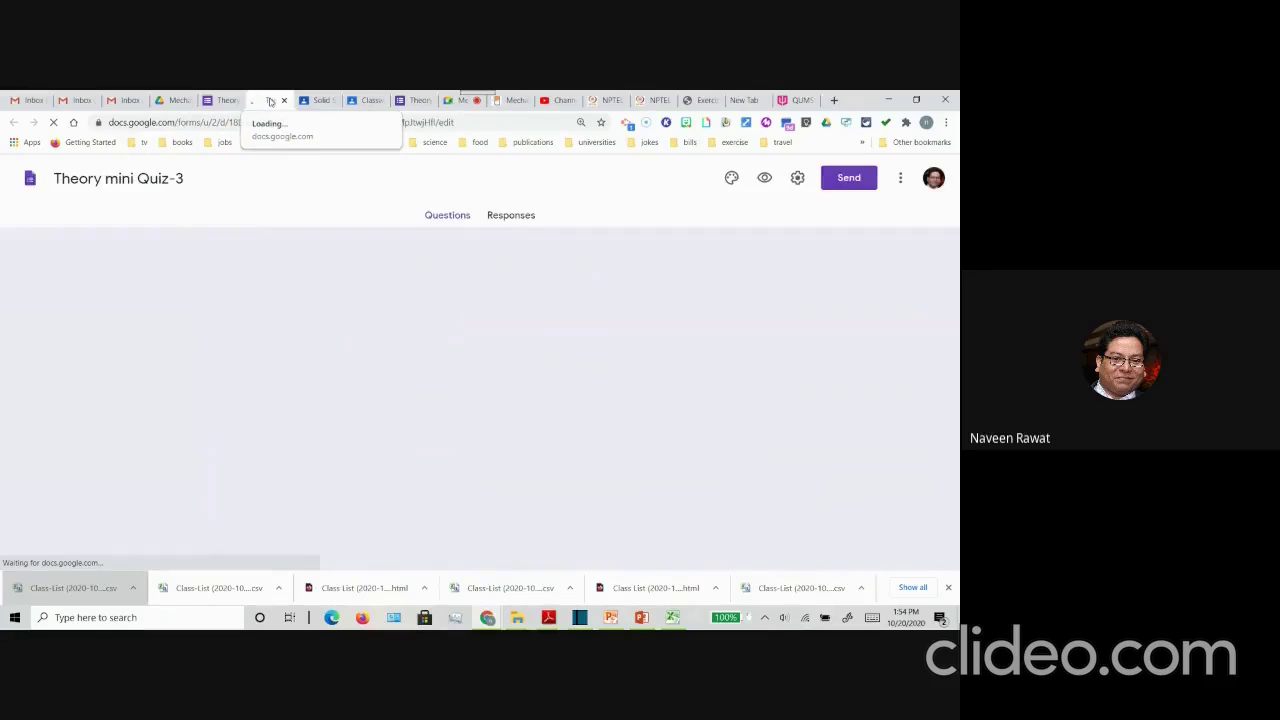
Step: Check for Theory mini Quiz-3 in the Drive folder, look through the copied form's questions and close the form
left_click(172, 100)
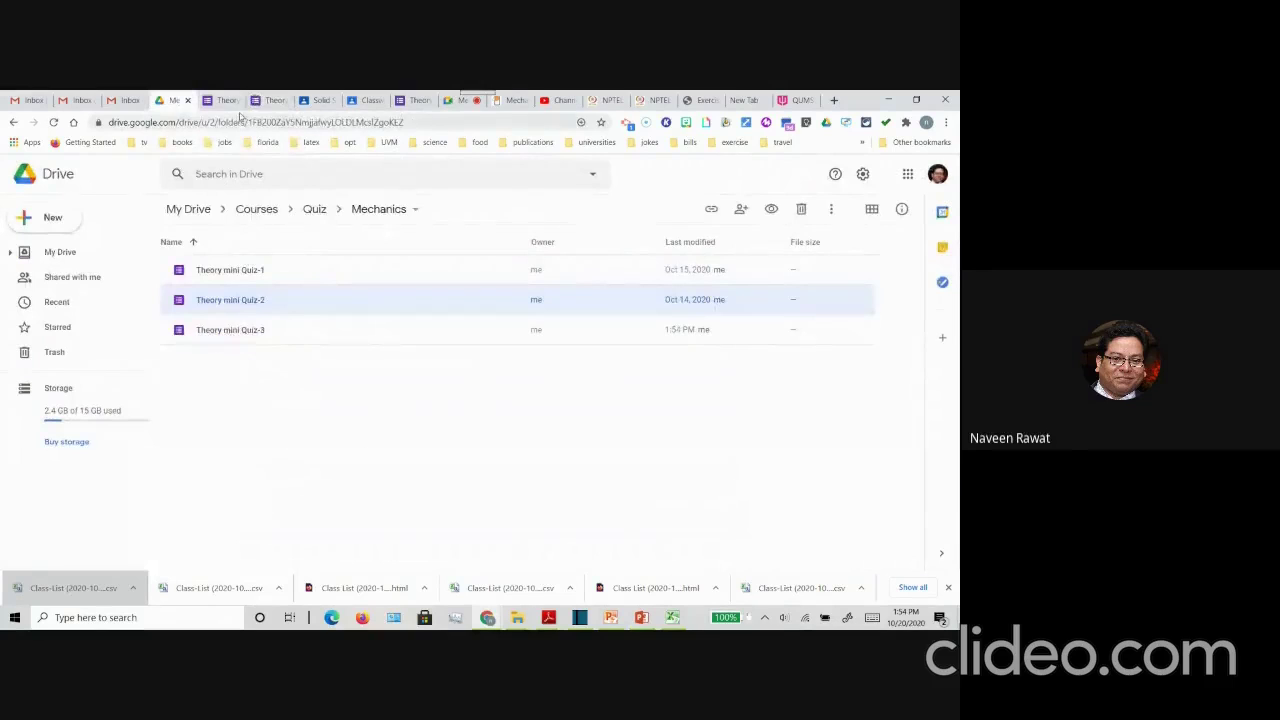
left_click(270, 101)
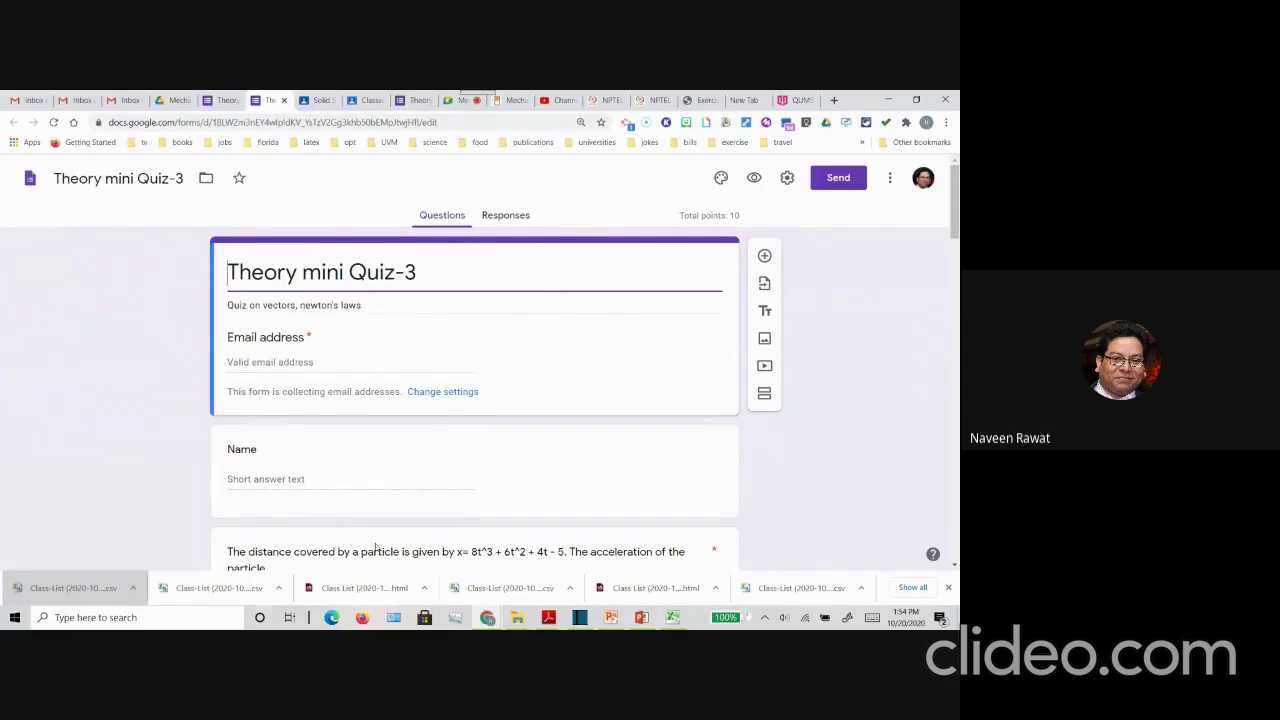
scroll(375, 545, "down", 9)
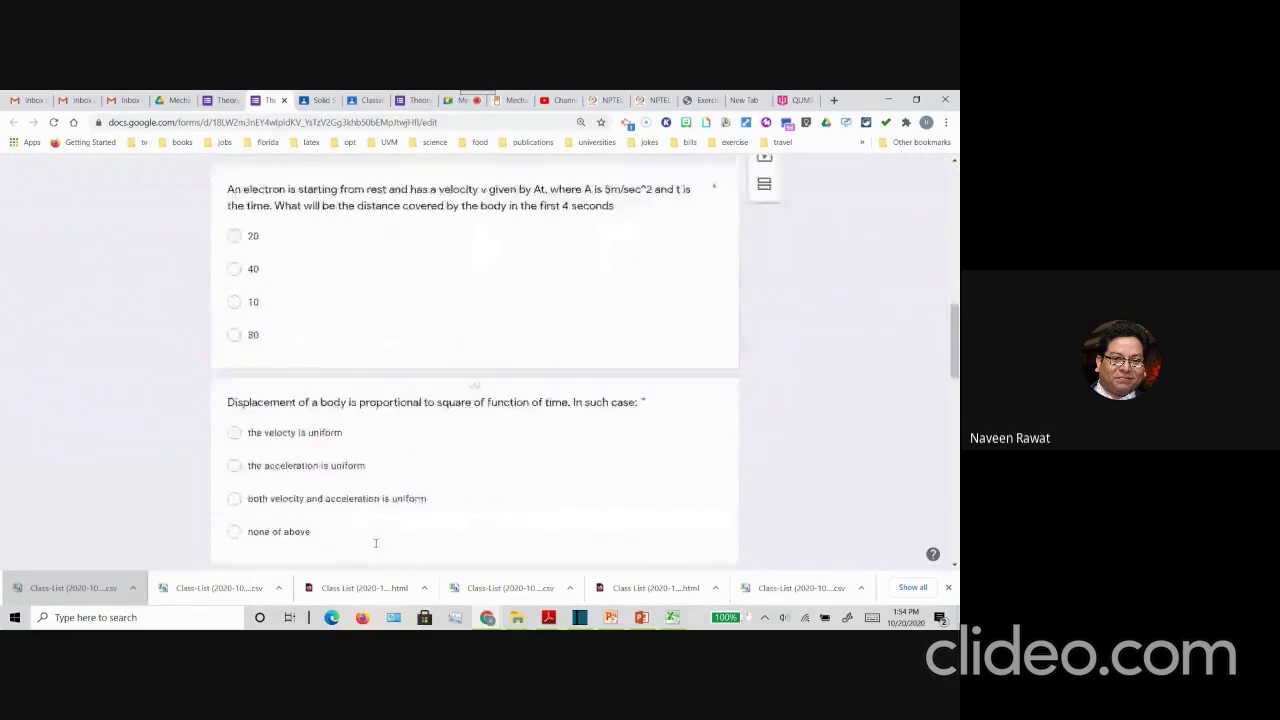
scroll(375, 543, "up", 10)
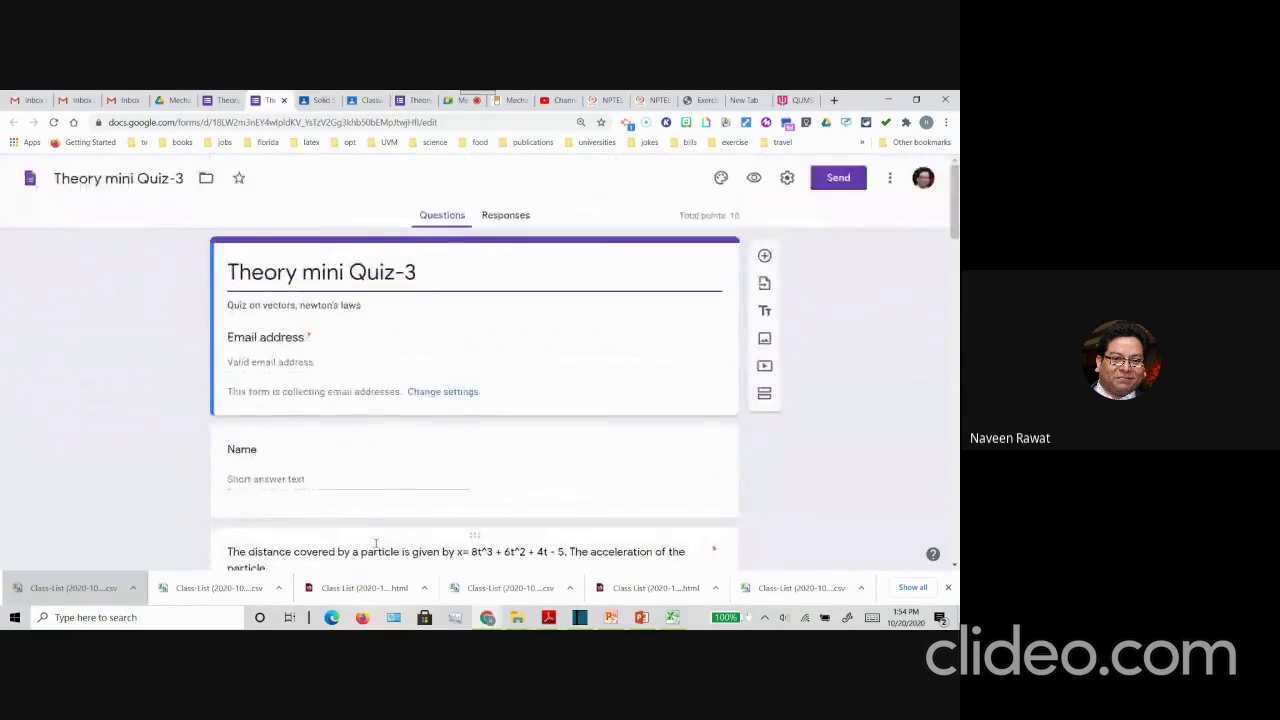
left_click(284, 101)
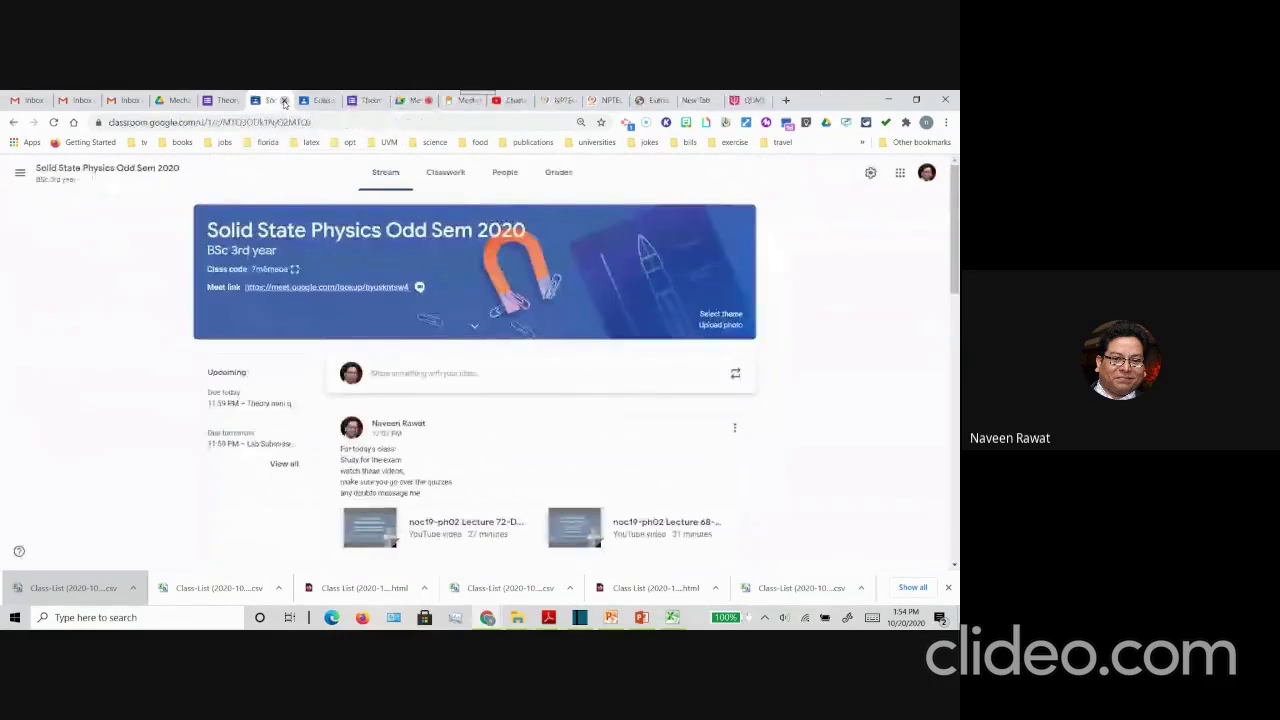
Step: Return to the Mechanics course's classwork in Google Classroom and collapse the Theory Class Quiz 1 assignment details
left_click(183, 104)
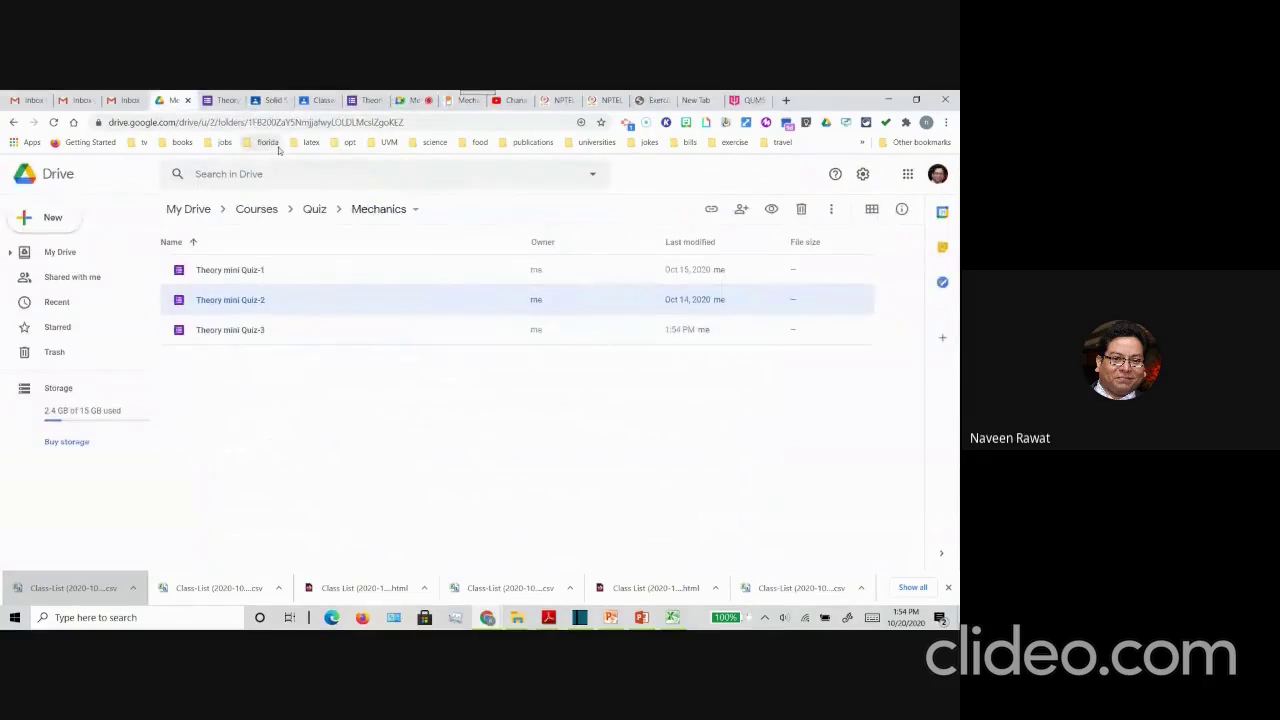
left_click(342, 100)
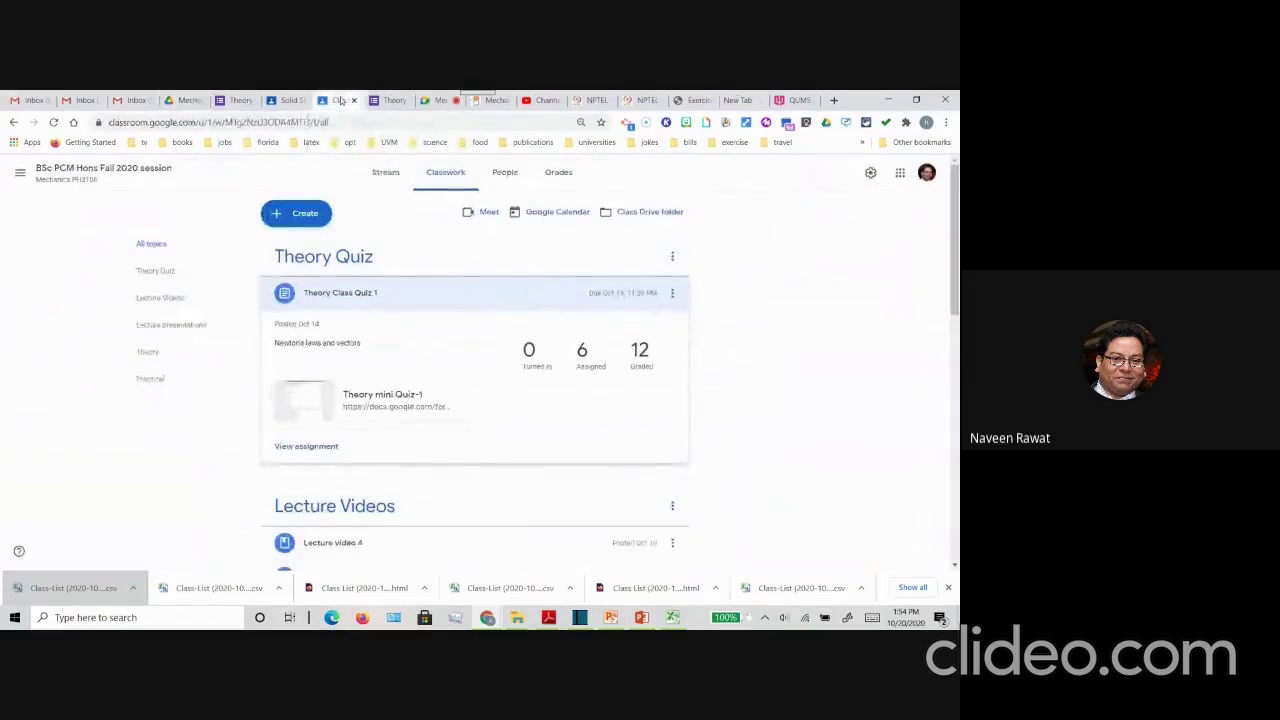
left_click(369, 296)
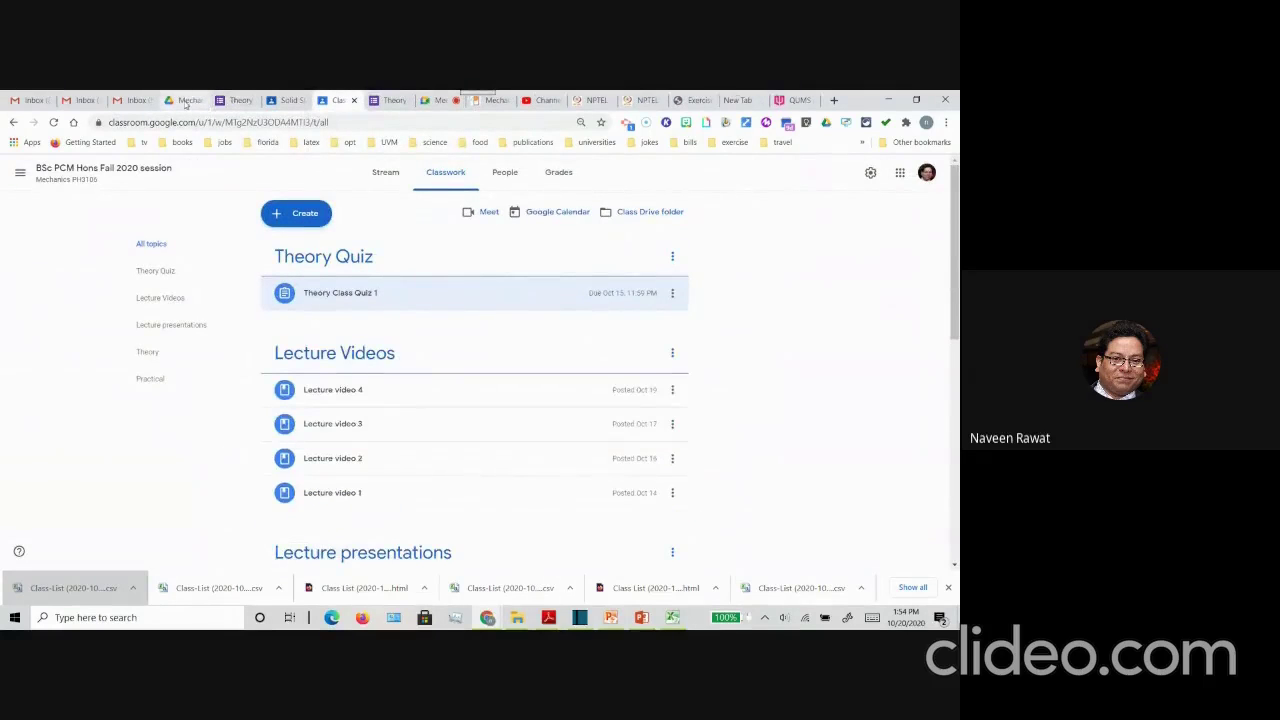